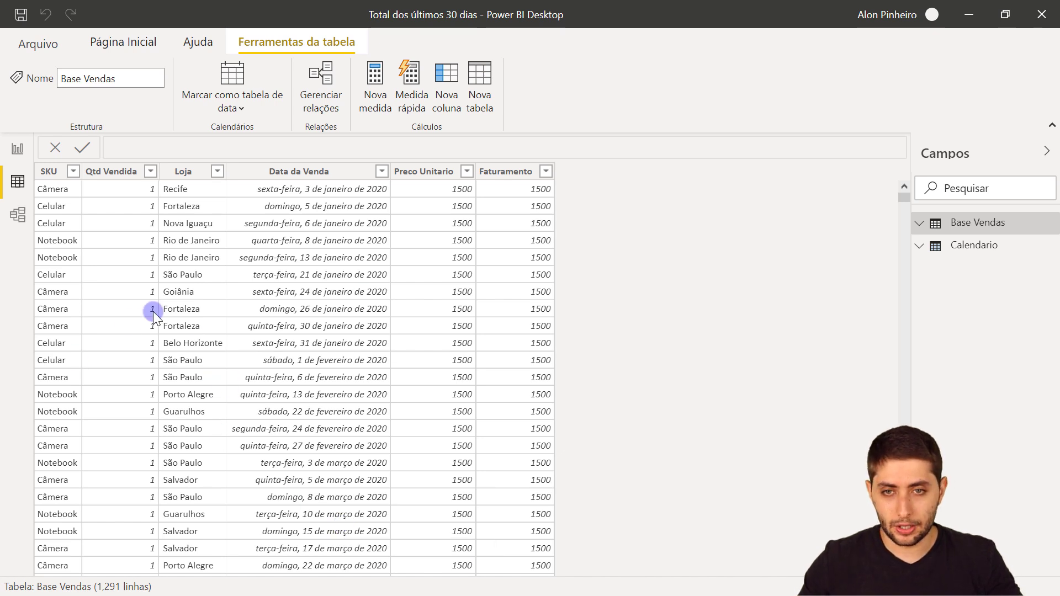
# Step: Review the contents of the Calendario and Base Vendas tables in the data view
pyautogui.click(973, 246)
pyautogui.click(973, 246)
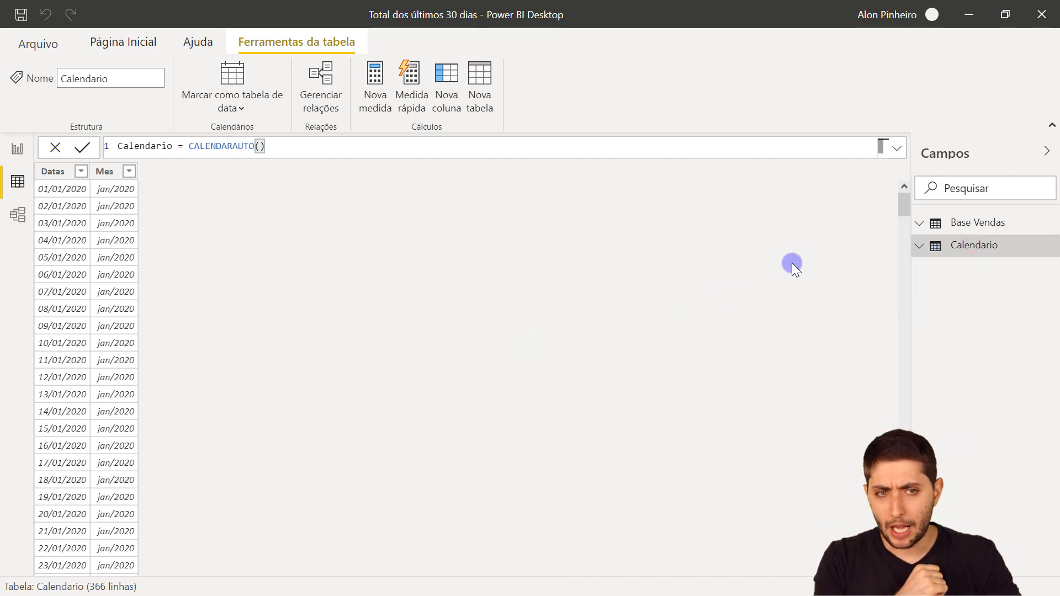
pyautogui.click(937, 225)
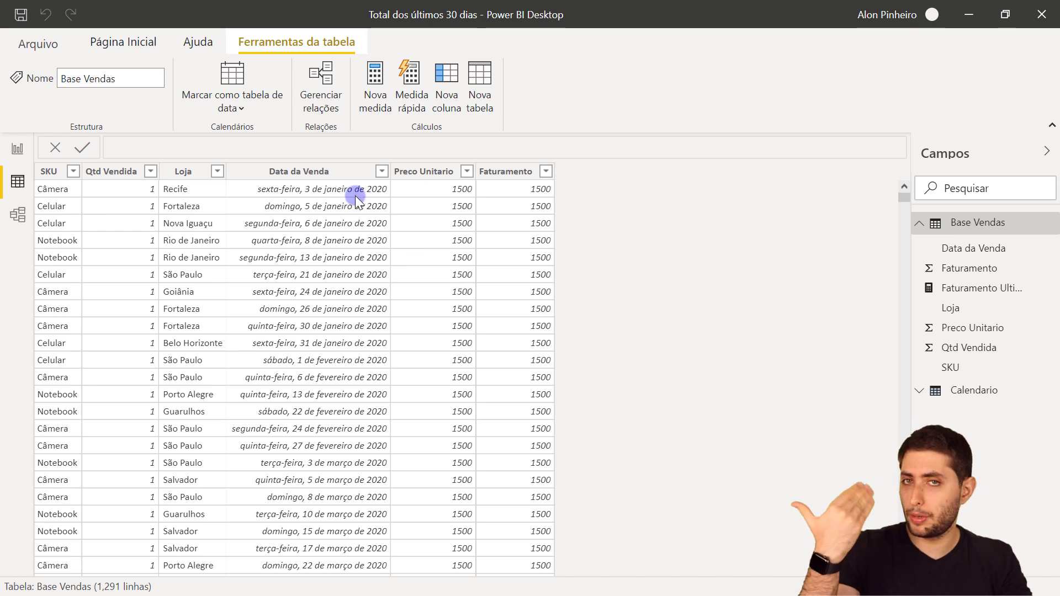
pyautogui.click(958, 388)
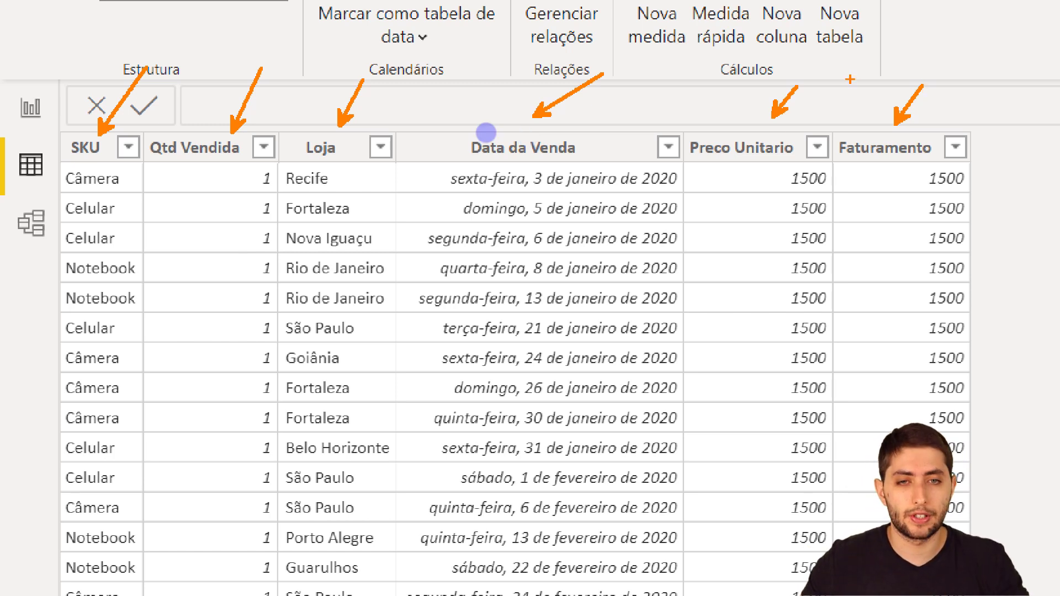
pyautogui.hotkey('ctrl', 'z')
pyautogui.hotkey('ctrl', 'z')
pyautogui.hotkey('ctrl', 'z')
pyautogui.hotkey('ctrl', 'z')
pyautogui.hotkey('ctrl', 'z')
pyautogui.hotkey('ctrl', 'z')
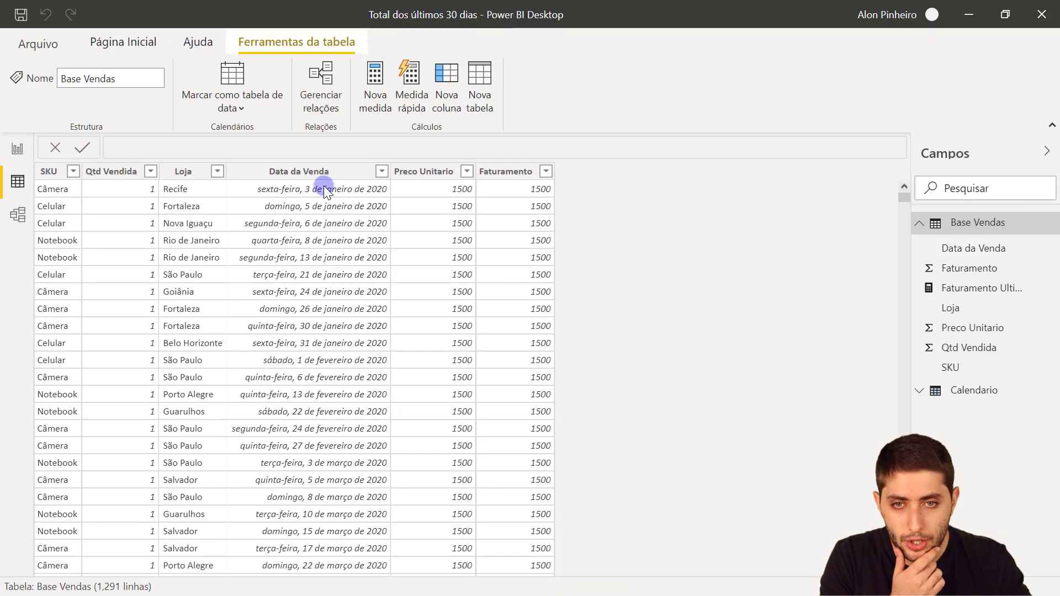
# Step: Sort the Base Vendas table by Data da Venda in ascending order and select the Faturamento column
pyautogui.click(381, 172)
pyautogui.click(444, 23)
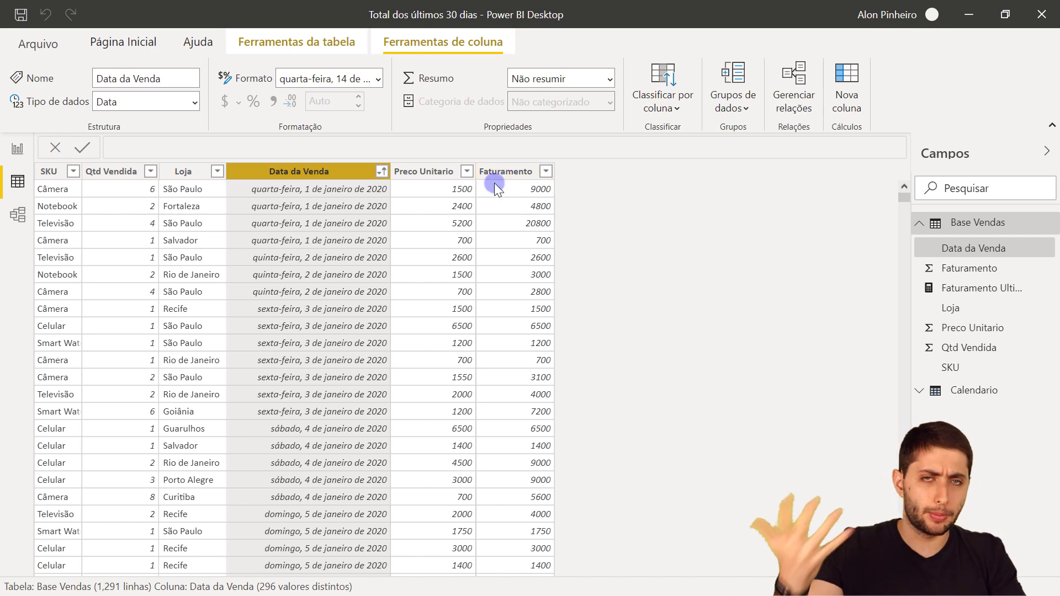
pyautogui.click(505, 172)
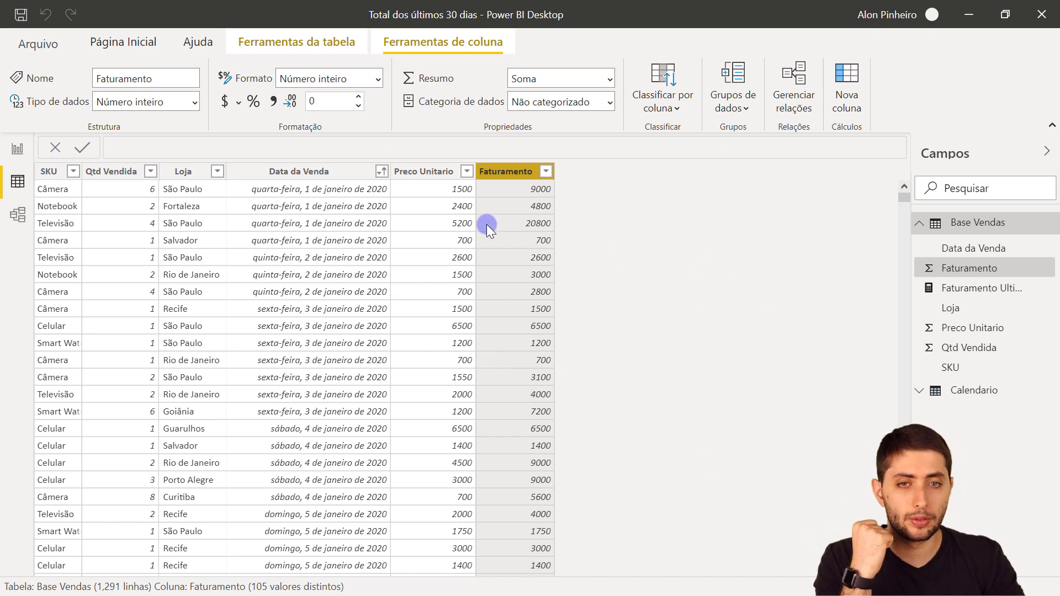
# Step: Create a new measure in the Base Vendas table, enlarge the formula text, and name the measure Total Faturamento
pyautogui.rightClick(395, 277)
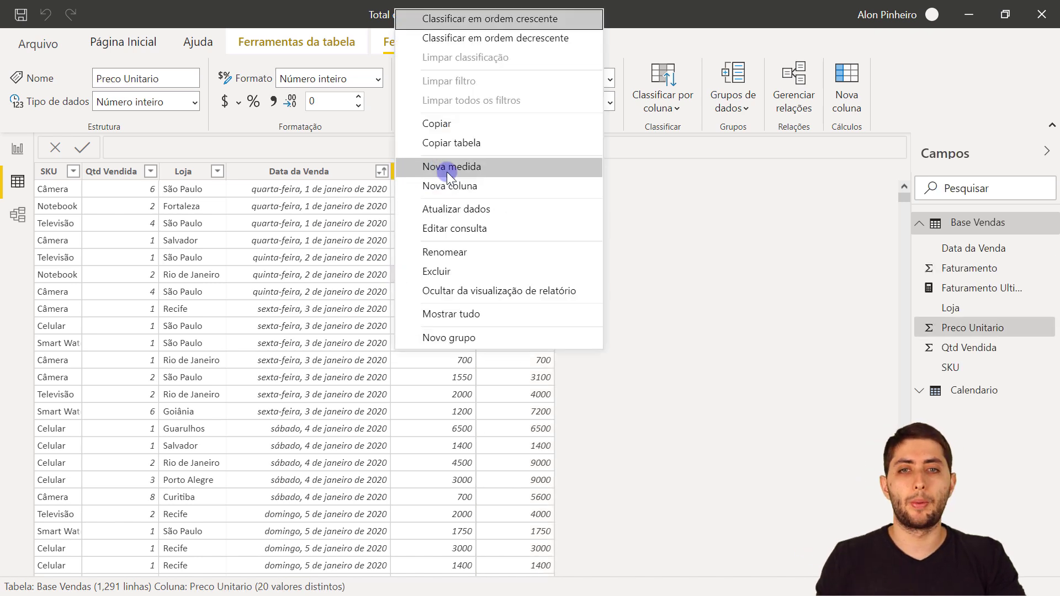
pyautogui.press('Escape')
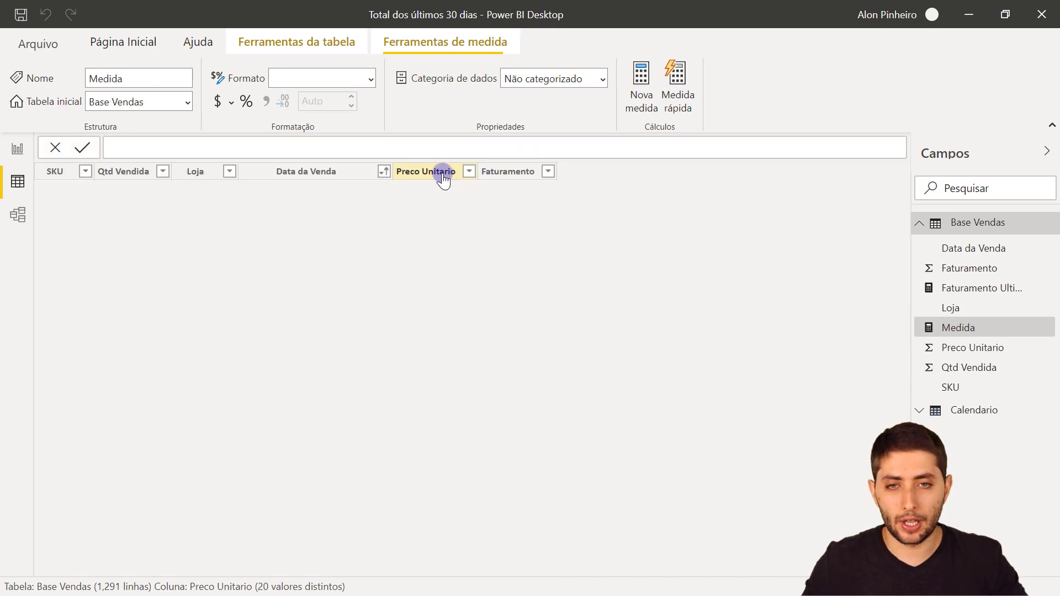
pyautogui.keyDown('ctrl'); pyautogui.scroll(4, 437, 166); pyautogui.keyUp('ctrl')
pyautogui.keyDown('ctrl'); pyautogui.scroll(2, 437, 165); pyautogui.keyUp('ctrl')
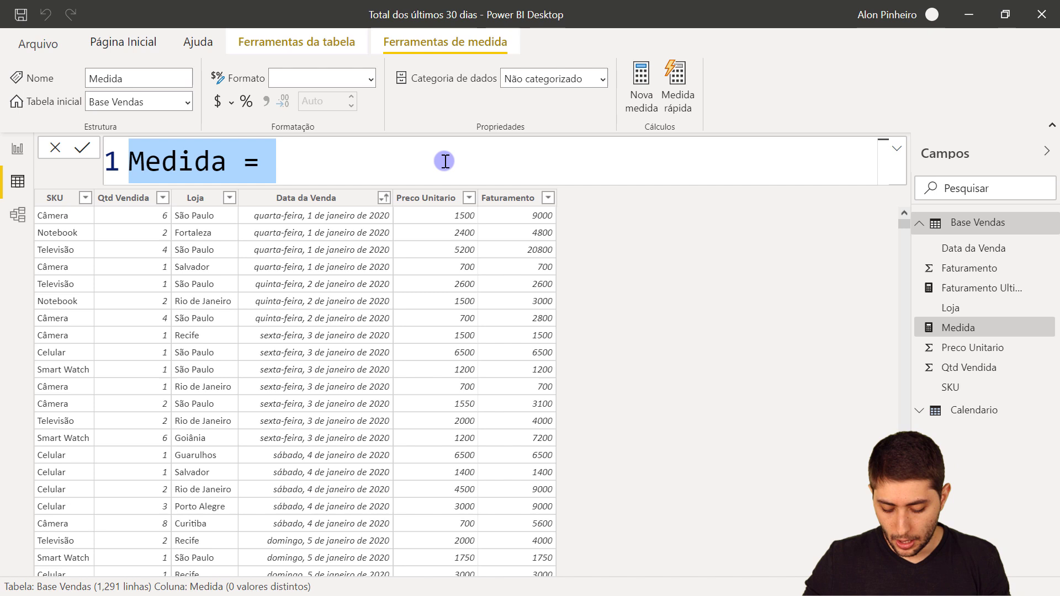
pyautogui.write('Total')
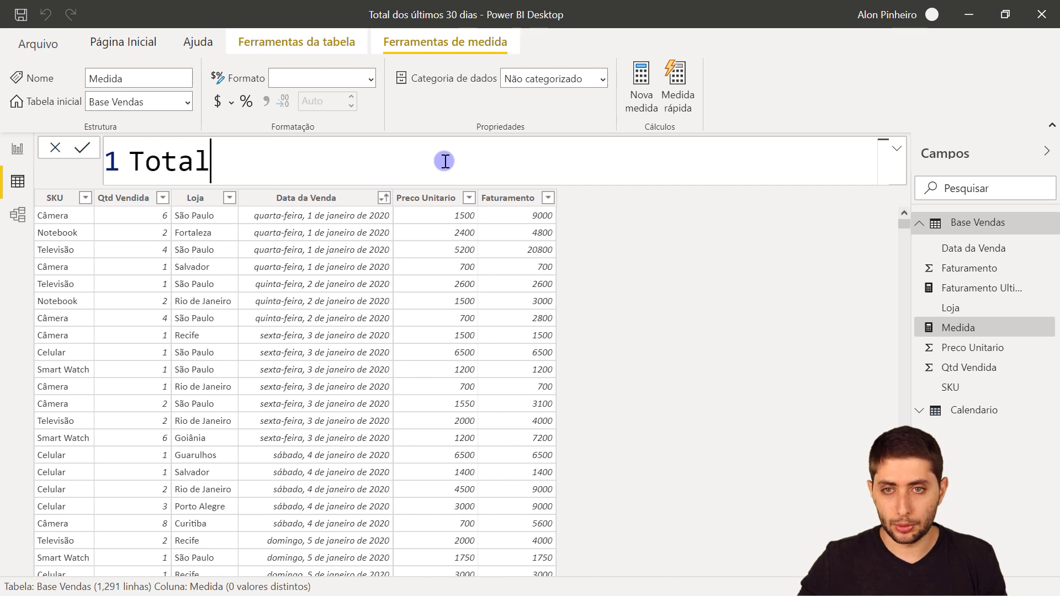
pyautogui.write(' Faturamento =')
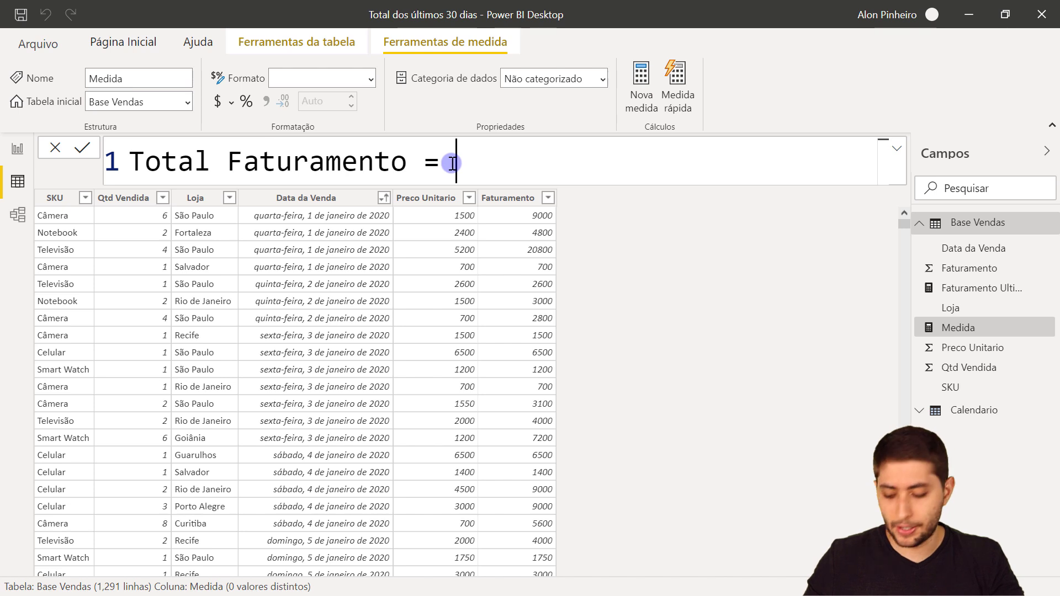
# Step: Define the Total Faturamento measure as SUM('Base Vendas'[Faturamento]) and commit the formula
pyautogui.hotkey('ctrl', '2')
pyautogui.moveTo(473, 181); pyautogui.dragTo(564, 400)
pyautogui.moveTo(575, 435)
pyautogui.mouseDown()
pyautogui.moveTo(589, 551)
pyautogui.moveTo(580, 572)
pyautogui.mouseUp()
pyautogui.press('Escape')
pyautogui.write('sum')
pyautogui.press('Tab')
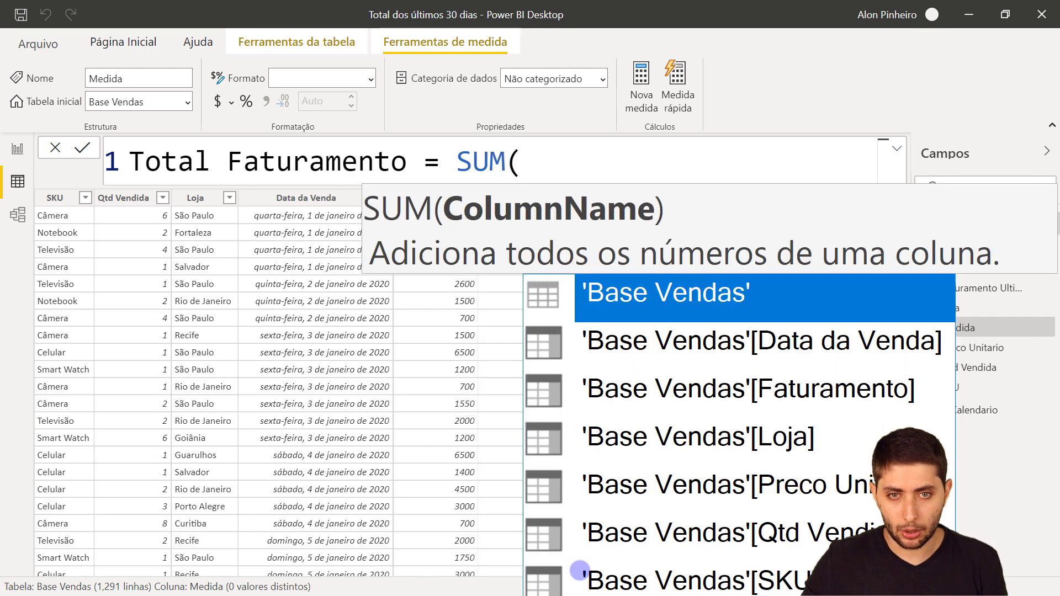
pyautogui.write('fatura')
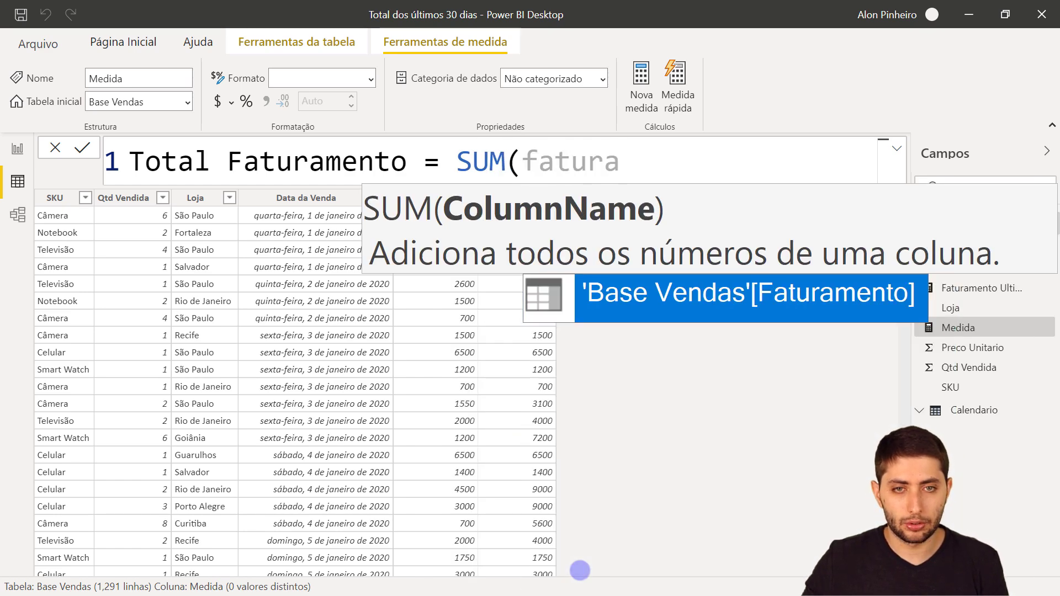
pyautogui.press('Tab')
pyautogui.write(')')
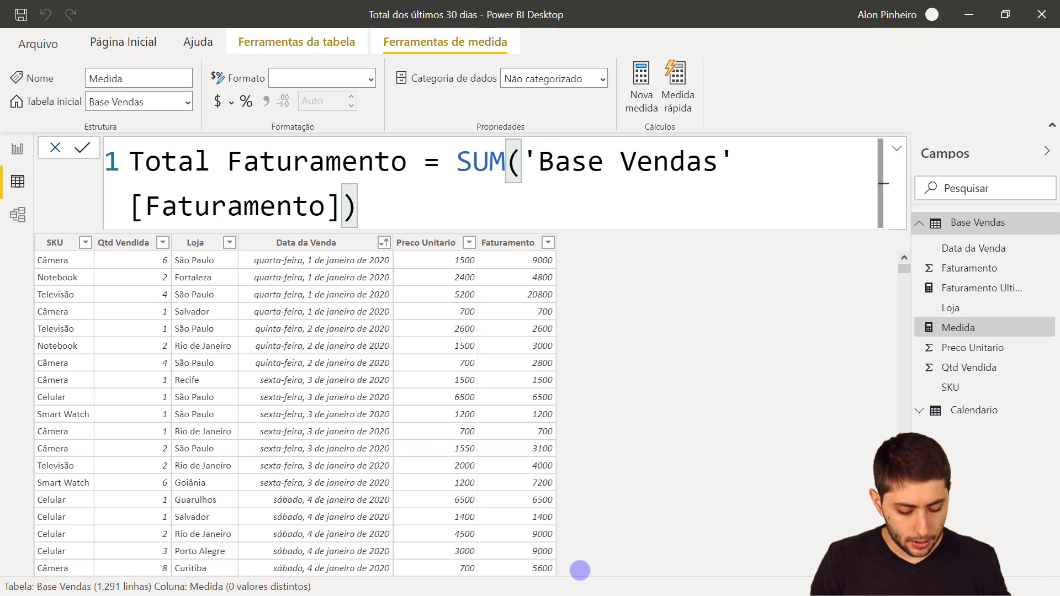
pyautogui.press('Return')
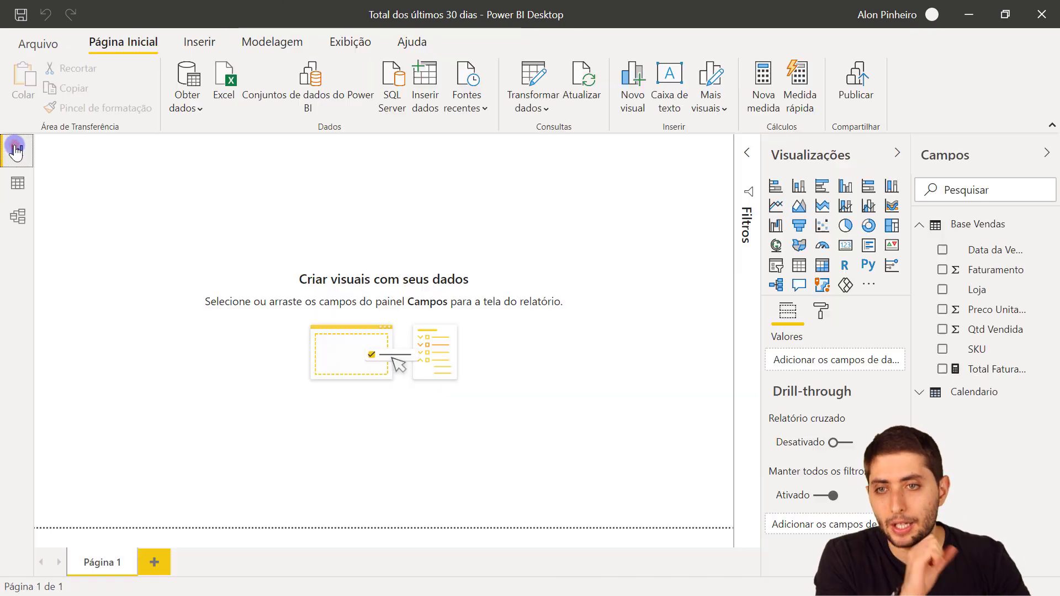
# Step: Switch to the report view to build visuals on Página 1
pyautogui.click(17, 149)
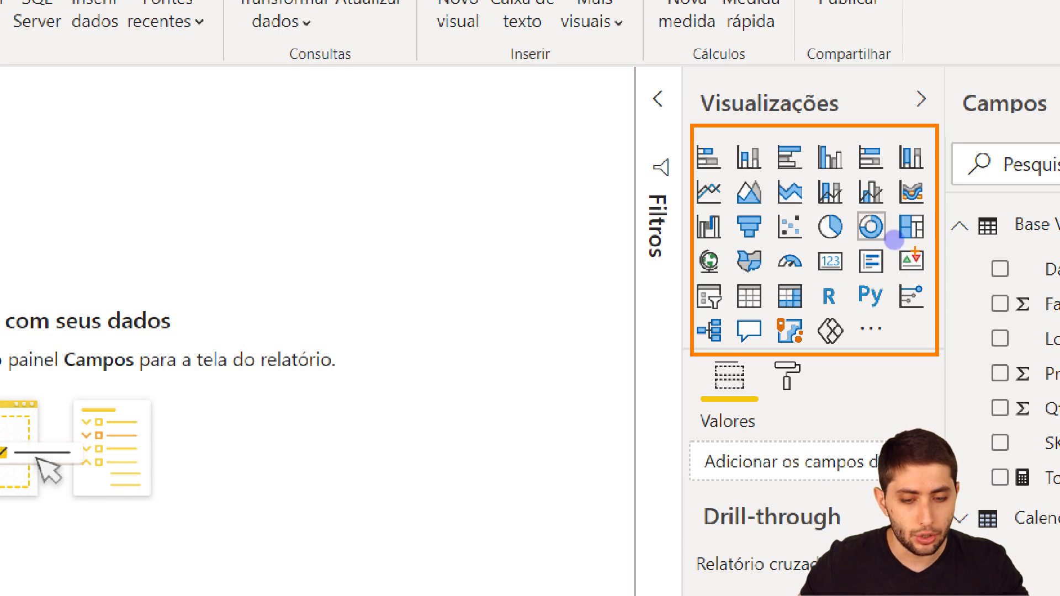
pyautogui.hotkey('ctrl', 'z')
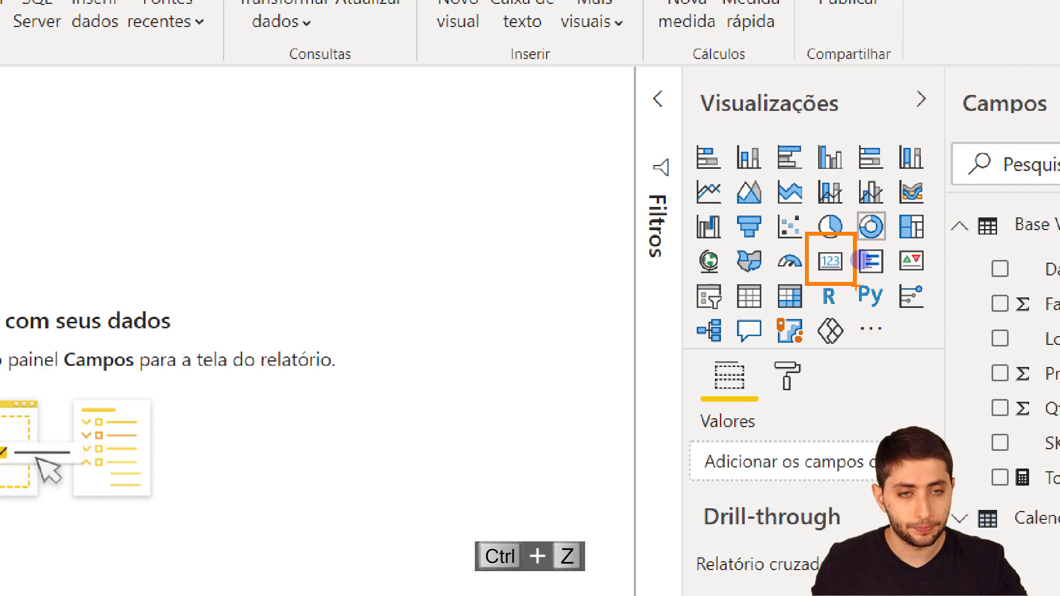
# Step: Place a card visual showing the Total Faturamento measure on the page, reposition it, and delete it again
pyautogui.click(830, 261)
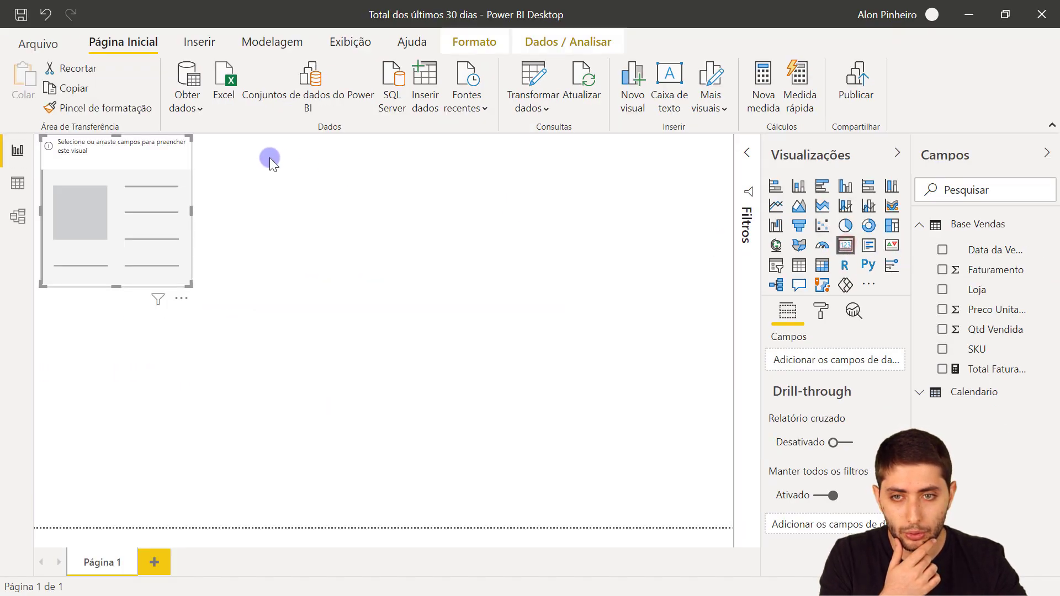
pyautogui.moveTo(144, 244); pyautogui.dragTo(258, 305)
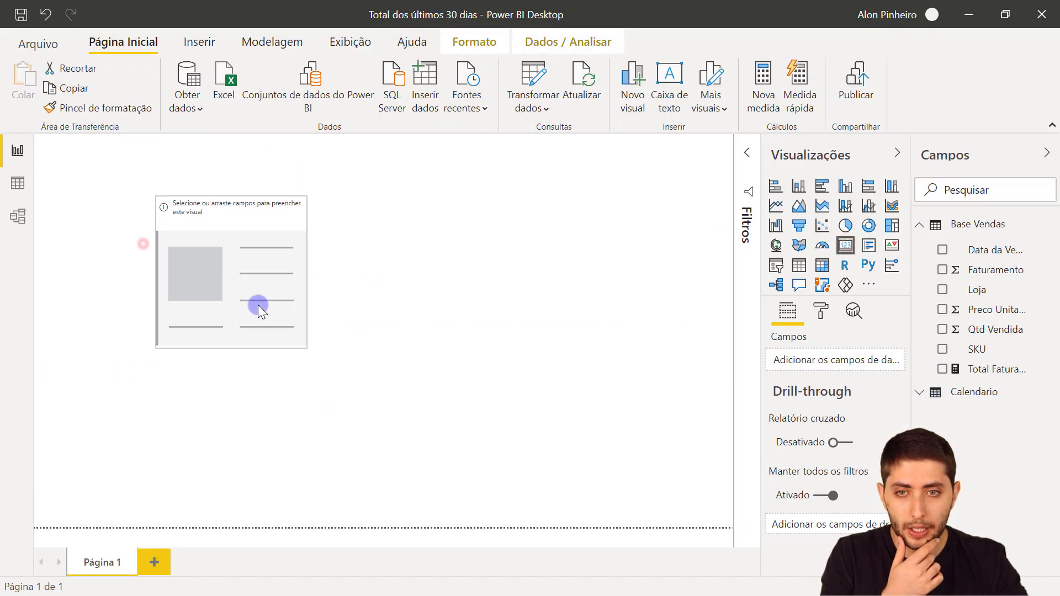
pyautogui.click(942, 369)
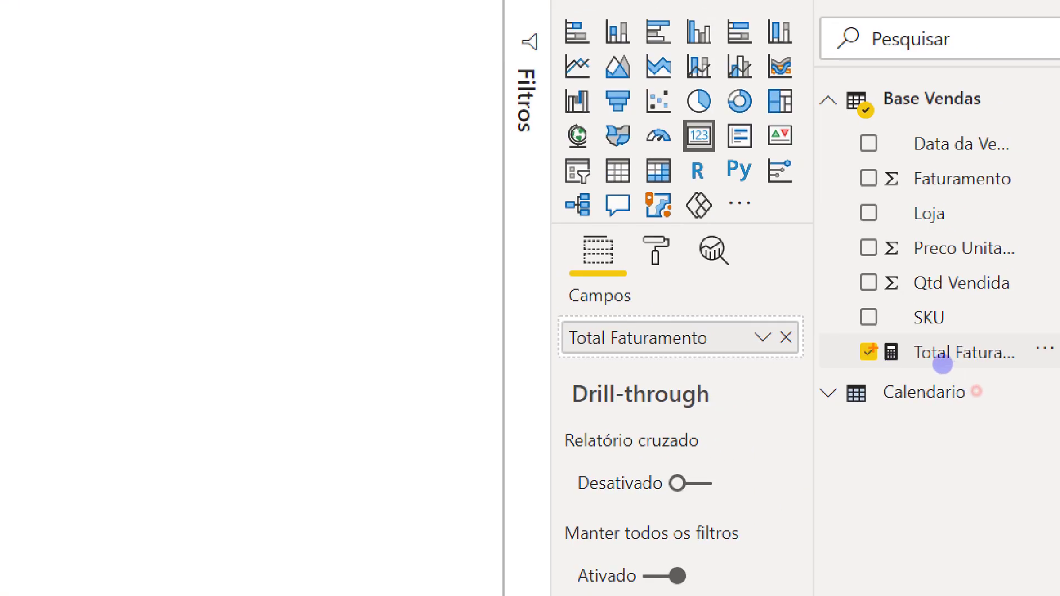
pyautogui.moveTo(1036, 388); pyautogui.dragTo(1048, 388)
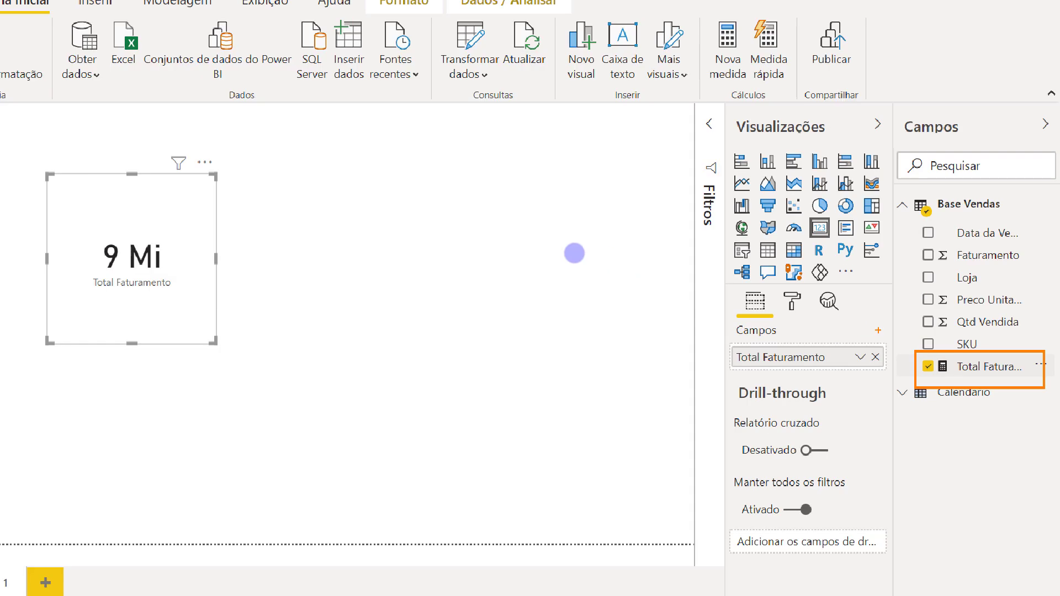
pyautogui.moveTo(266, 270); pyautogui.dragTo(299, 272)
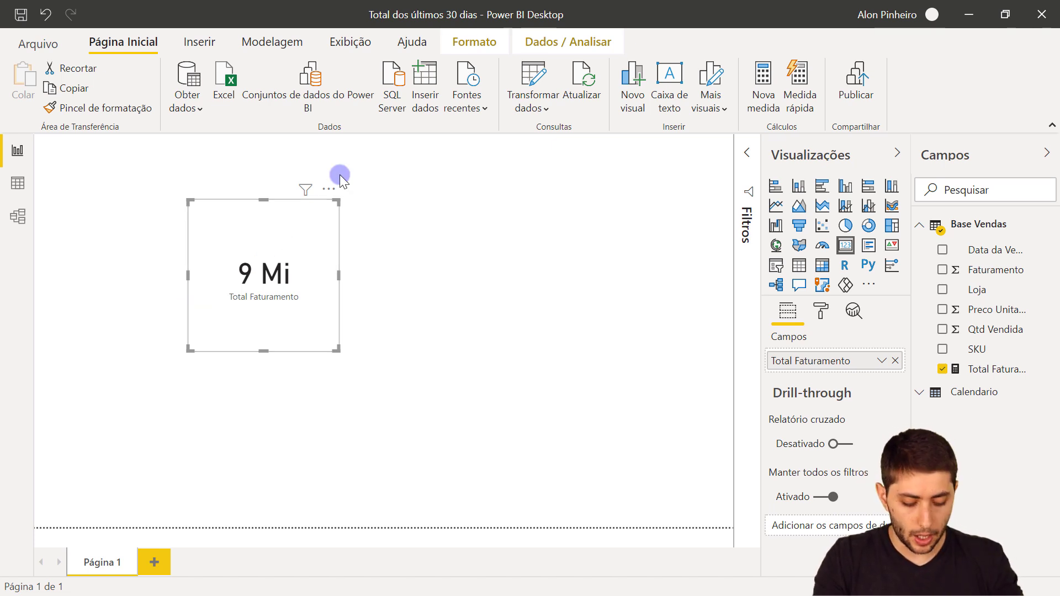
pyautogui.press('Delete')
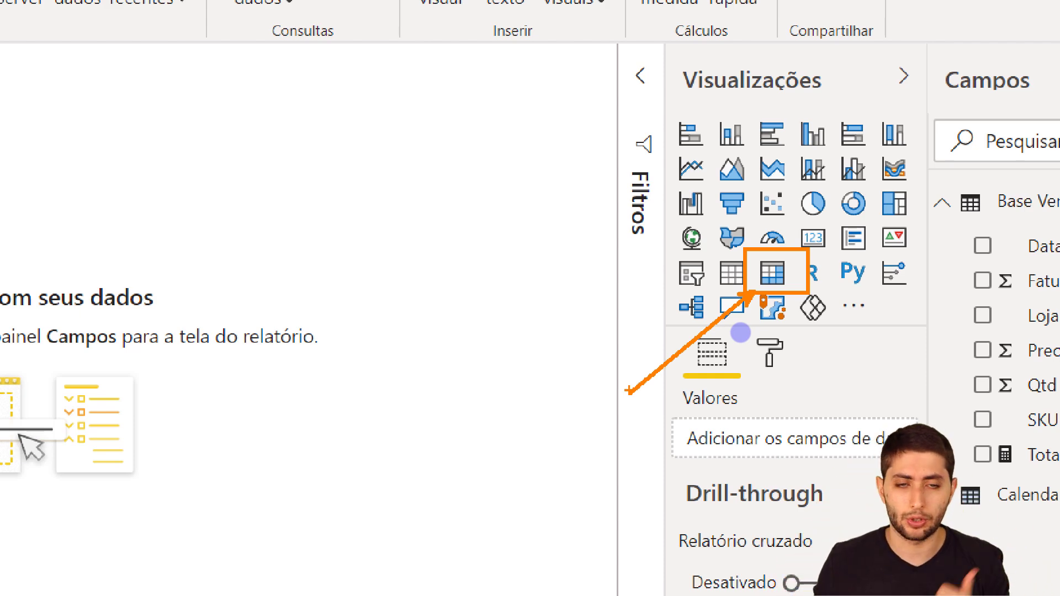
# Step: Insert a matrix visual, move it toward the middle of the page, and add Total Faturamento as its value
pyautogui.click(772, 272)
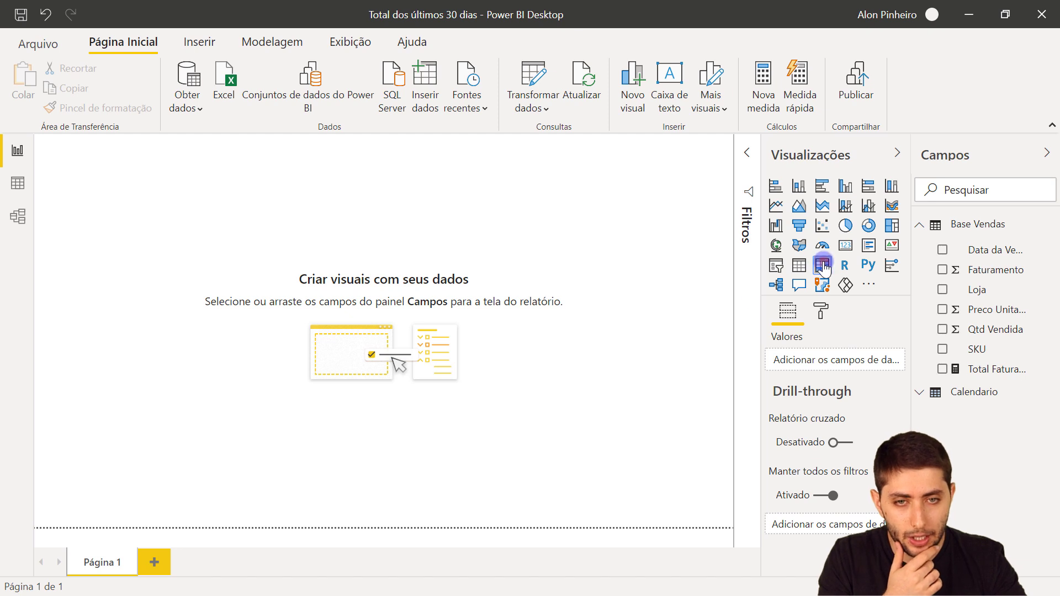
pyautogui.moveTo(148, 252); pyautogui.dragTo(377, 371)
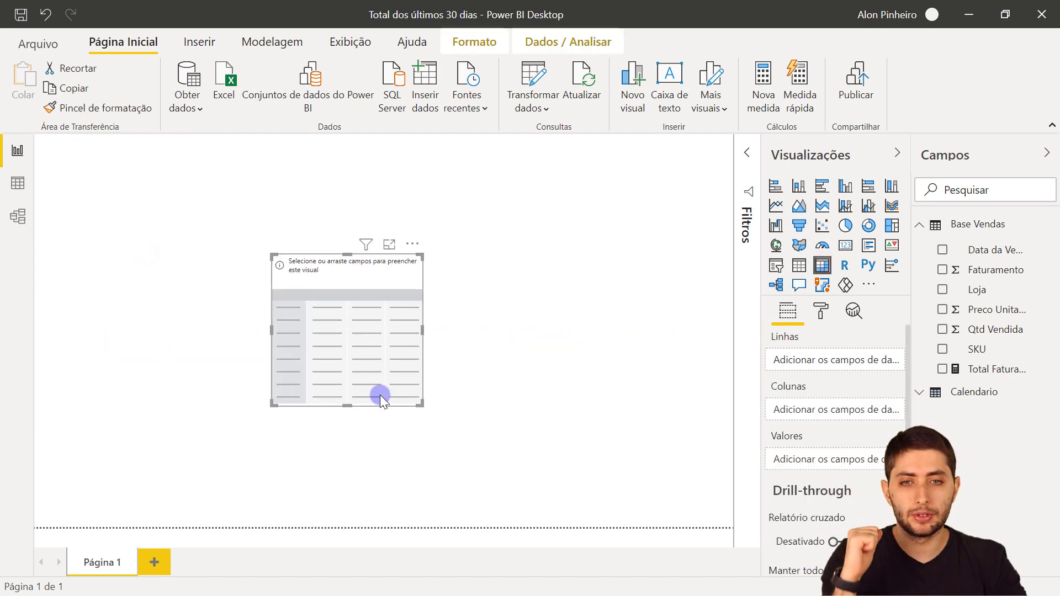
pyautogui.click(943, 368)
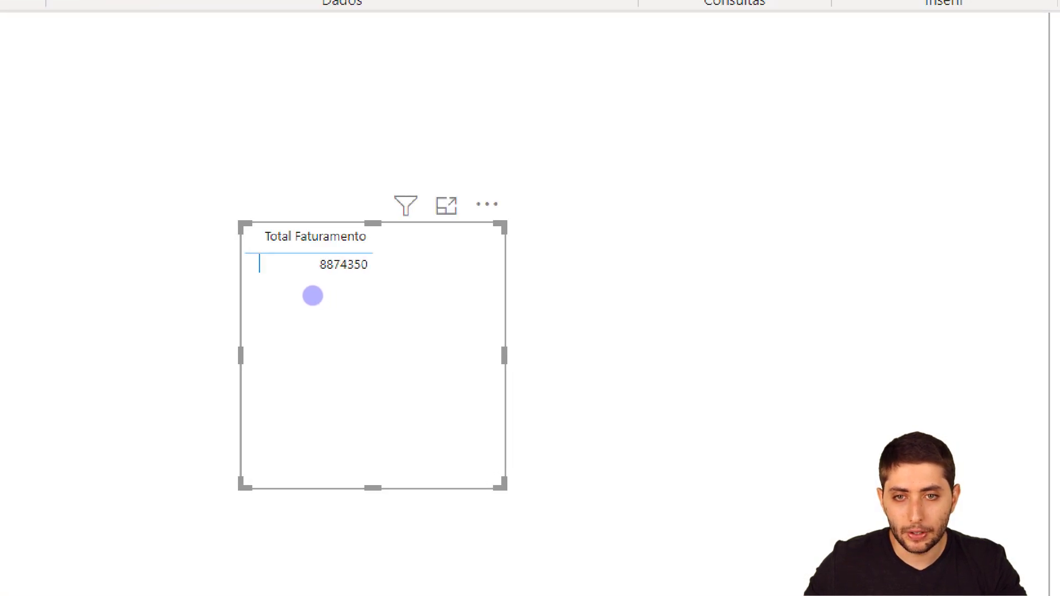
pyautogui.click(313, 295)
pyautogui.moveTo(289, 242); pyautogui.dragTo(424, 287)
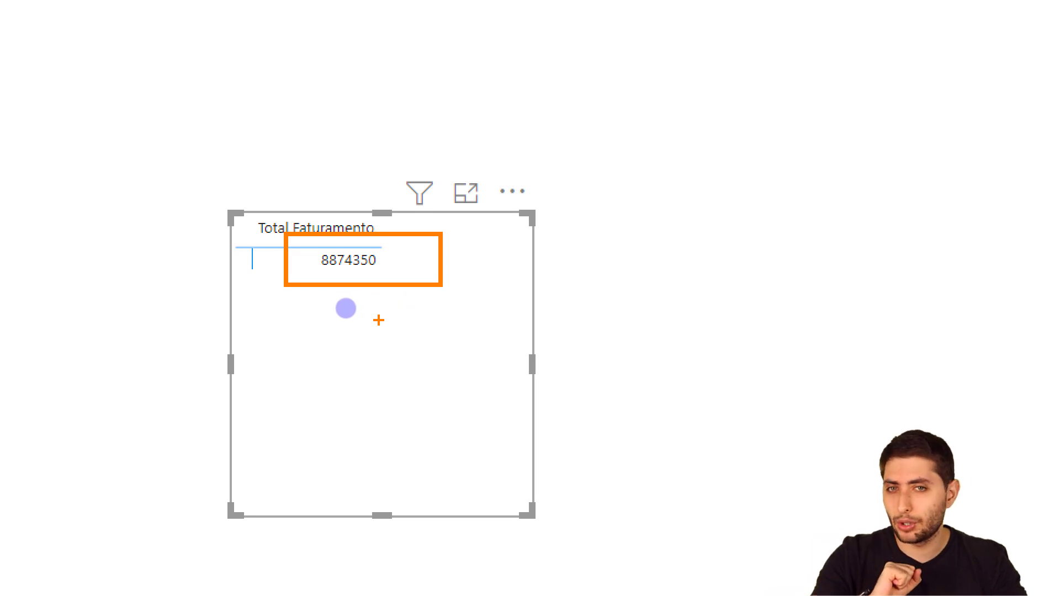
pyautogui.moveTo(326, 277); pyautogui.dragTo(354, 375)
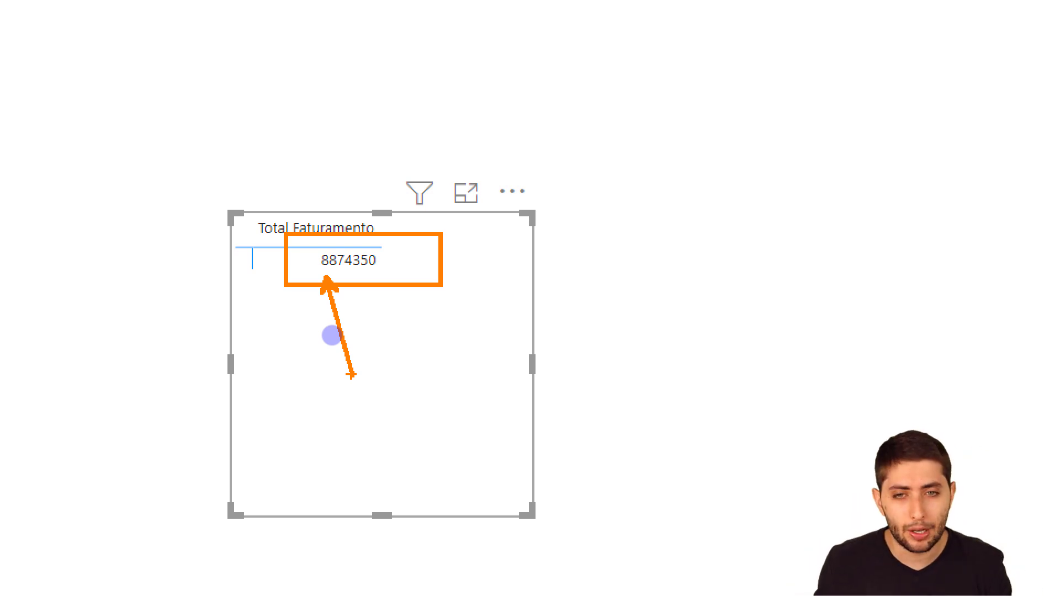
pyautogui.press('Escape')
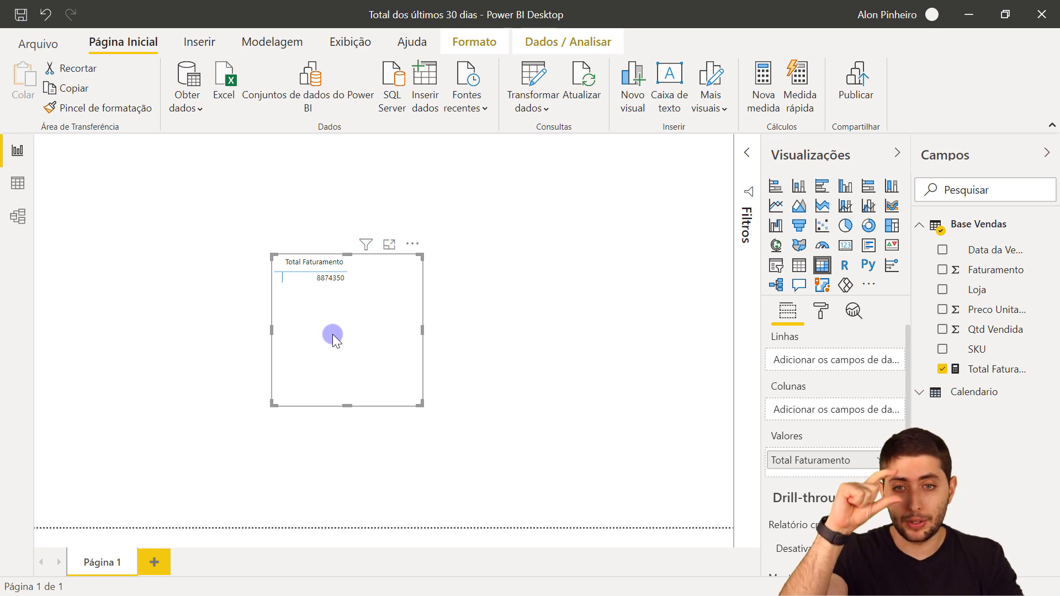
# Step: Find the matrix's text size options with the search term "tamanho" and set the grid text size to 22 pt
pyautogui.click(821, 311)
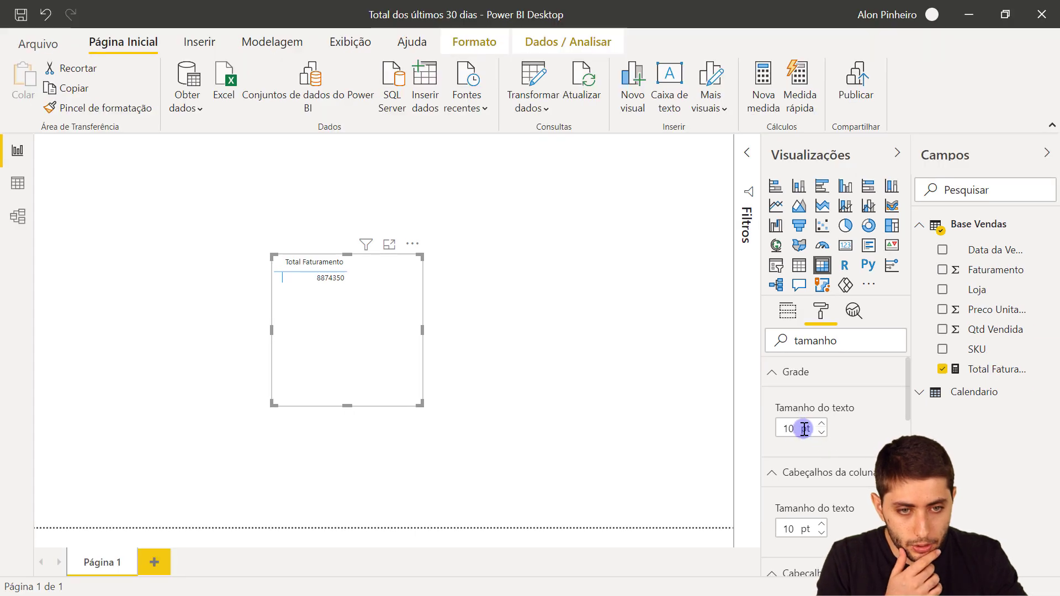
pyautogui.moveTo(796, 429); pyautogui.dragTo(781, 429)
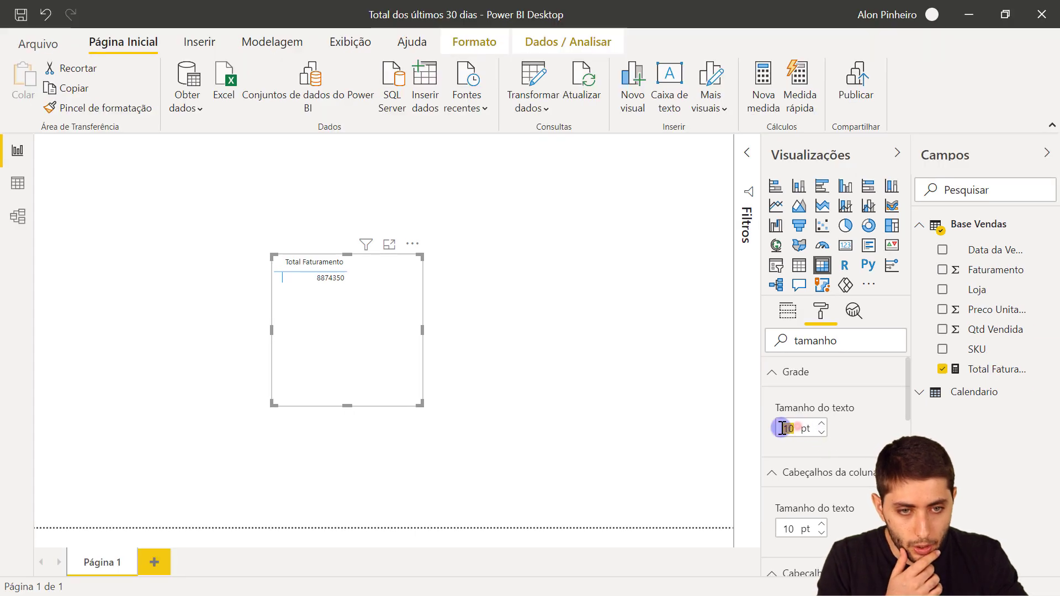
pyautogui.write('22')
pyautogui.press('Return')
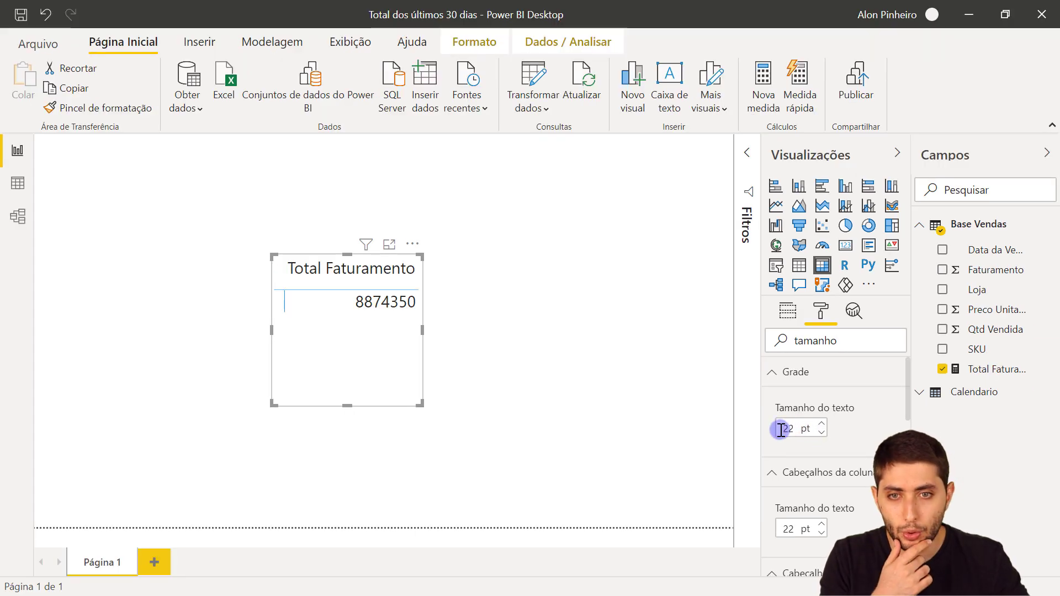
# Step: Enlarge the matrix visual from its lower-left corner and raise its grid text size to 24 pt
pyautogui.moveTo(273, 401); pyautogui.dragTo(81, 477)
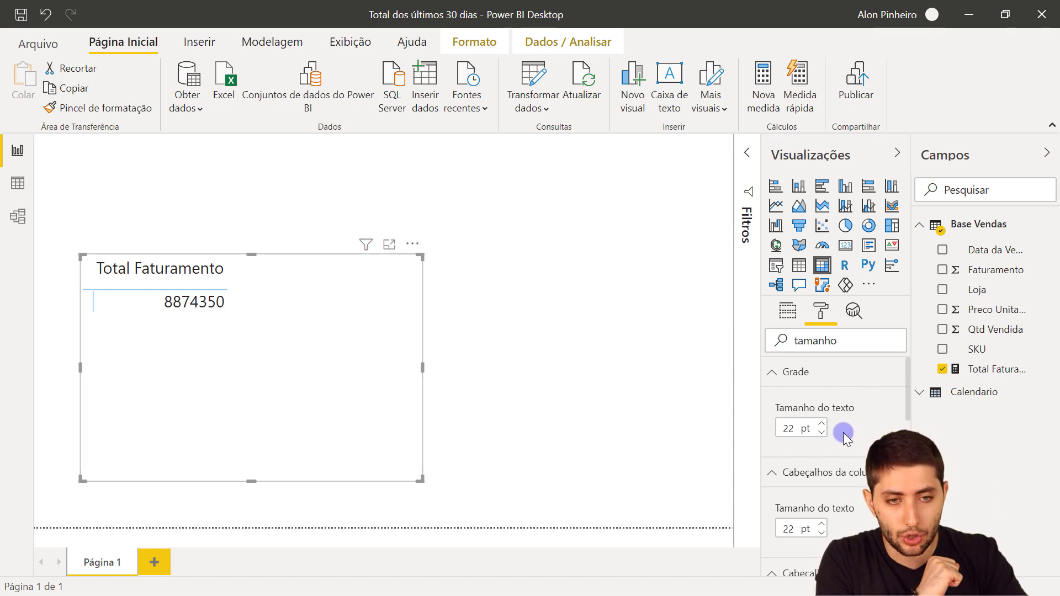
pyautogui.click(823, 423)
pyautogui.click(822, 424)
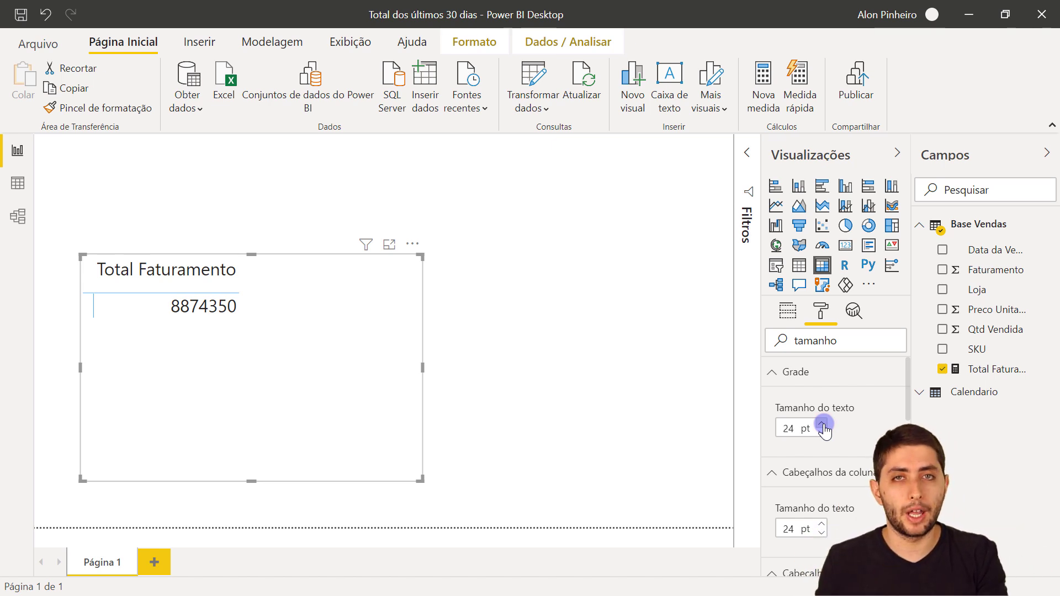
# Step: Display the formula of the Total Faturamento measure
pyautogui.click(991, 371)
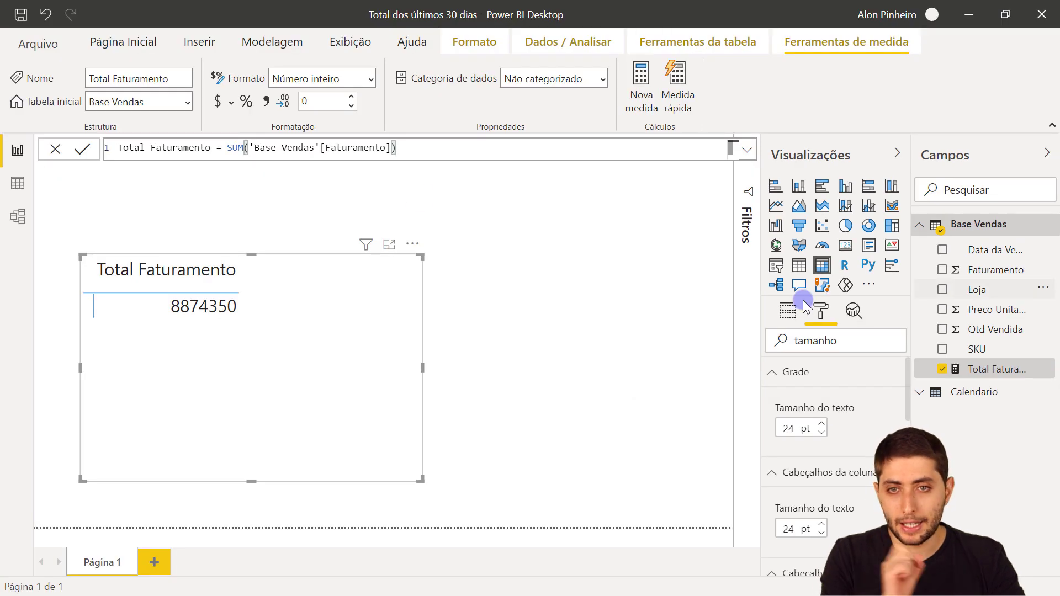
# Step: Format the Total Faturamento measure as currency using R$ Português (Brasil)
pyautogui.click(231, 101)
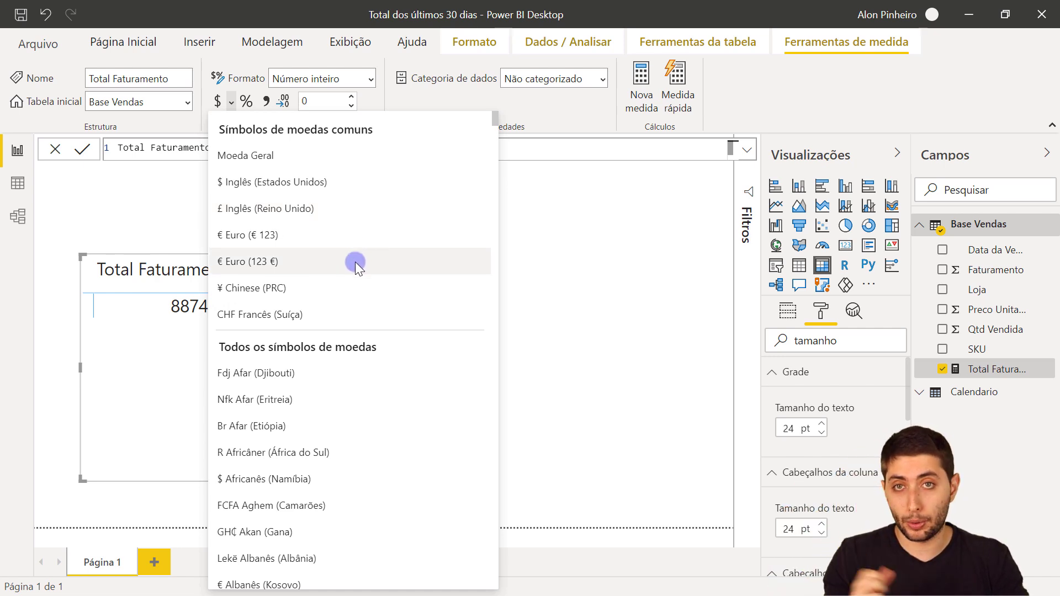
pyautogui.scroll(-15, 355, 267)
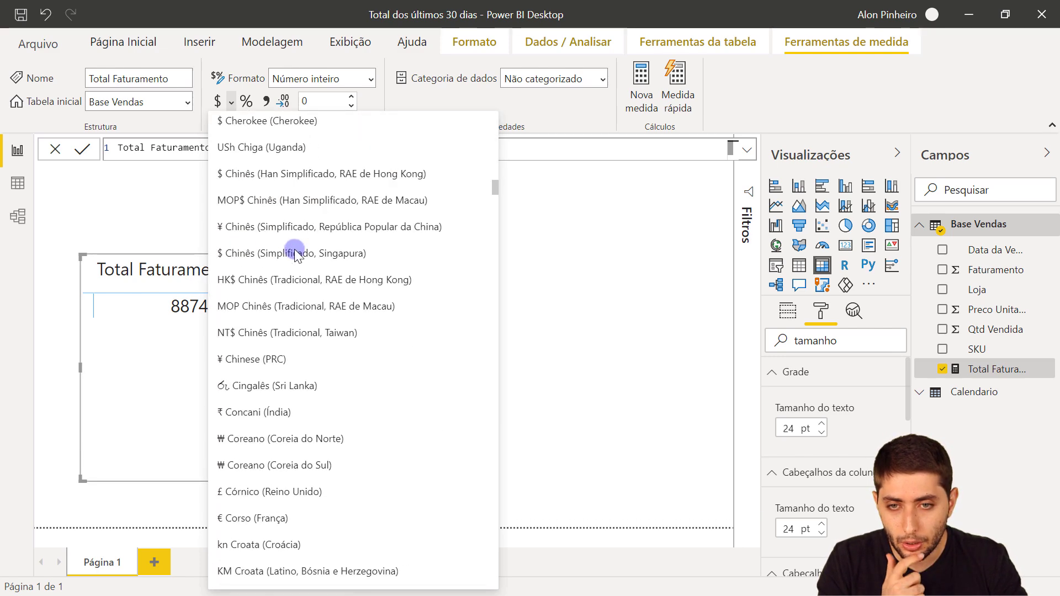
pyautogui.scroll(-1, 353, 232)
pyautogui.moveTo(495, 192); pyautogui.dragTo(347, 372)
pyautogui.scroll(20, 347, 372)
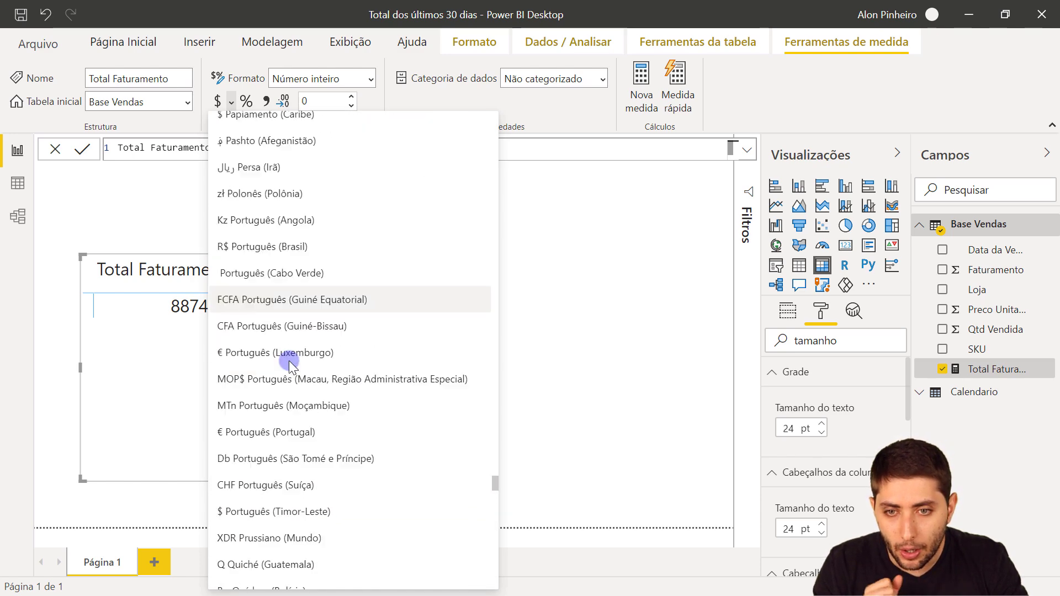
pyautogui.scroll(-2, 289, 367)
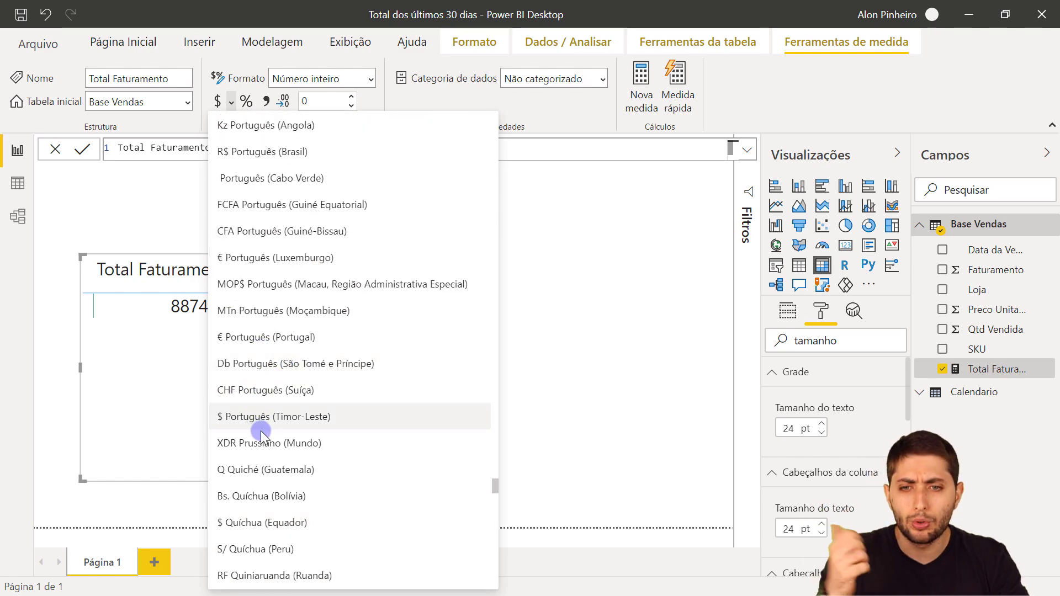
pyautogui.scroll(2, 232, 210)
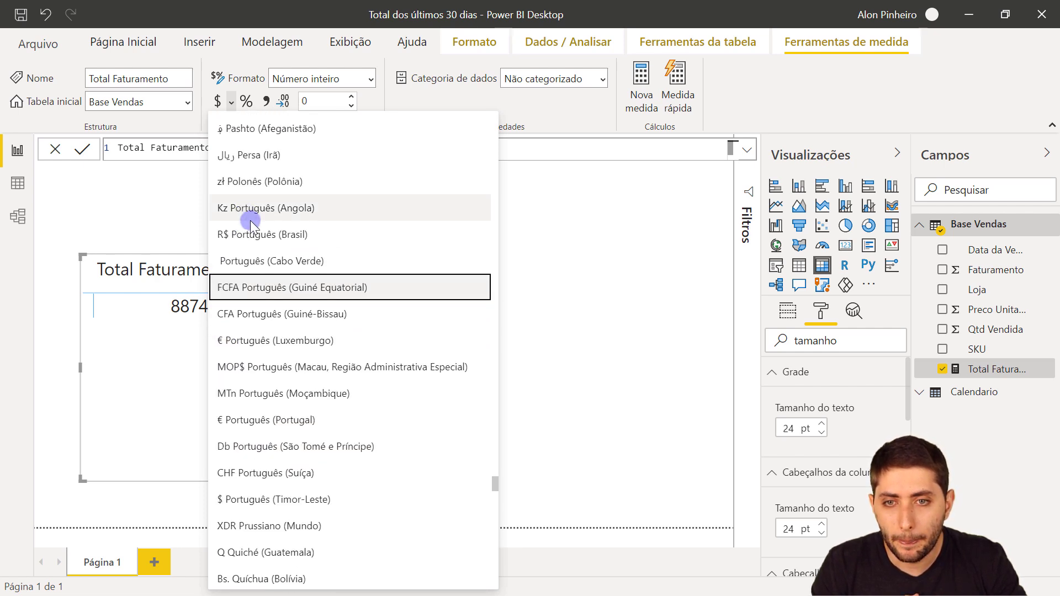
pyautogui.click(257, 235)
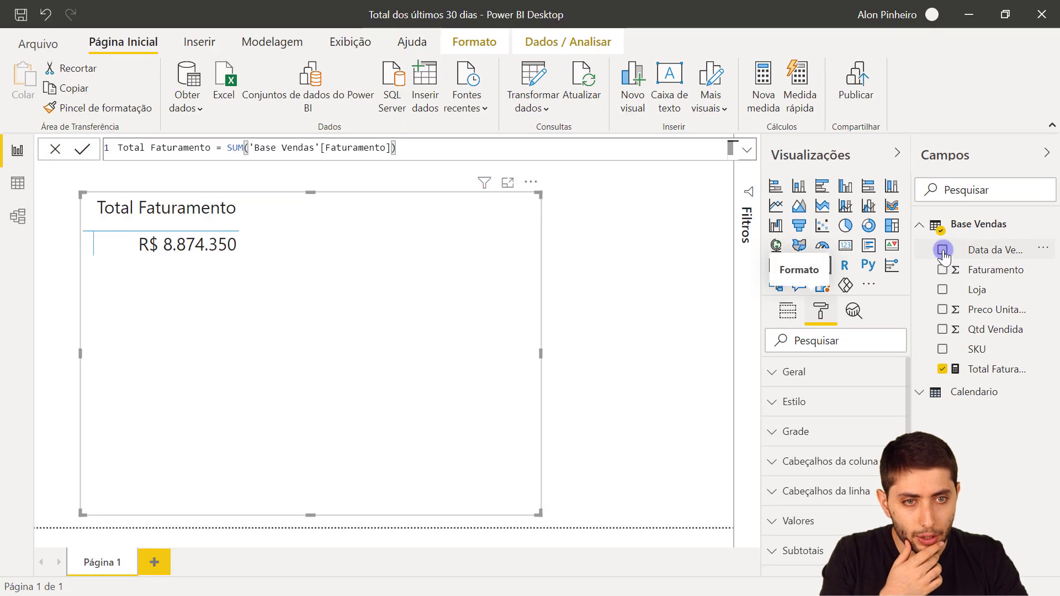
# Step: Add Data da Venda to the matrix rows and bring the latest sale dates into view
pyautogui.click(855, 248)
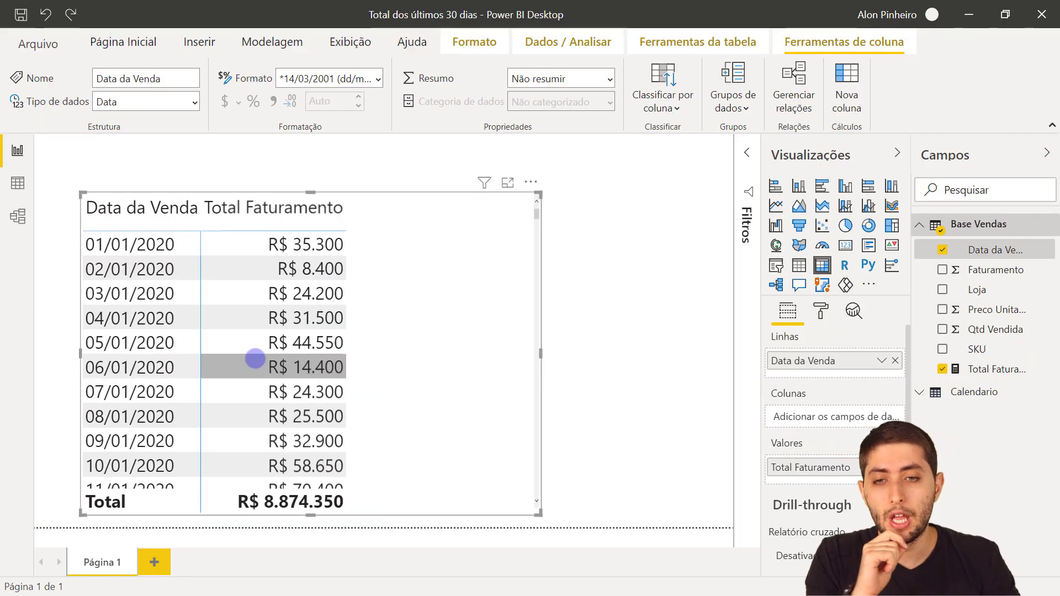
pyautogui.moveTo(536, 213); pyautogui.dragTo(530, 506)
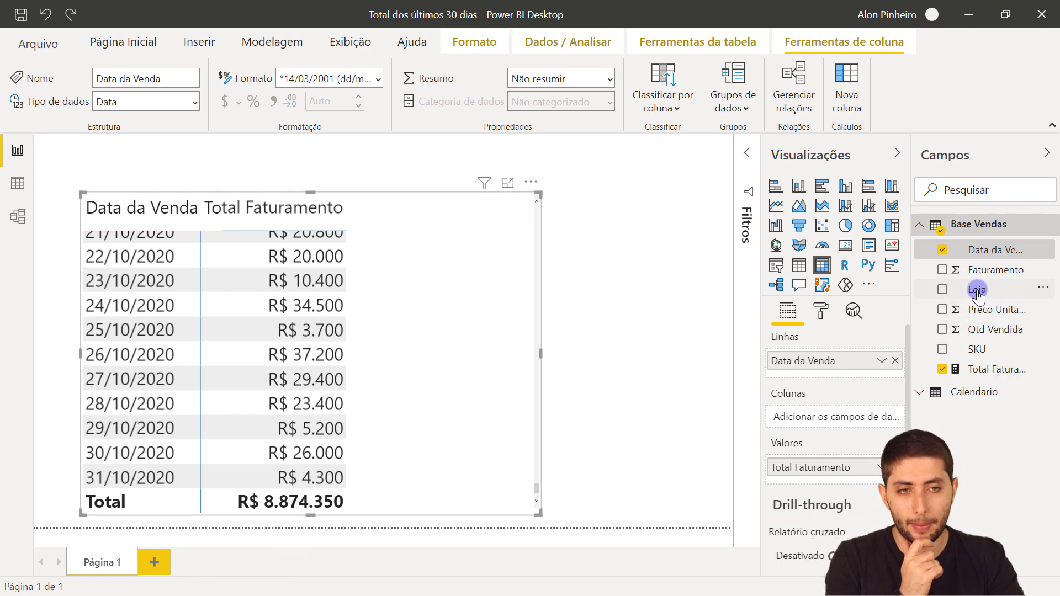
# Step: Create a new measure in Base Vendas named Fat 15 Dias, enlarge the formula text, and begin its formula with CALCULATE(
pyautogui.rightClick(982, 252)
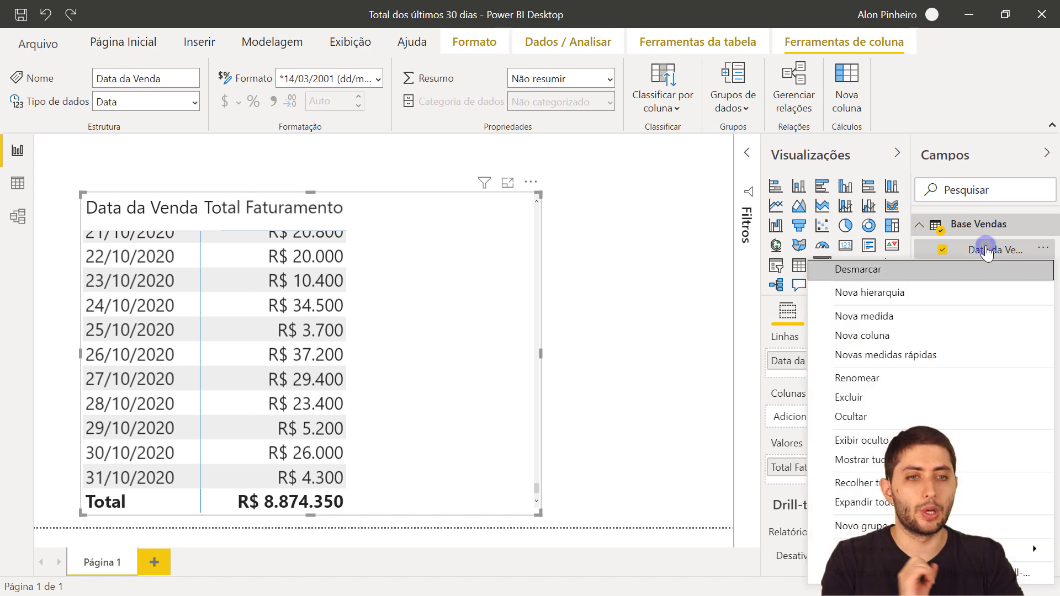
pyautogui.click(896, 321)
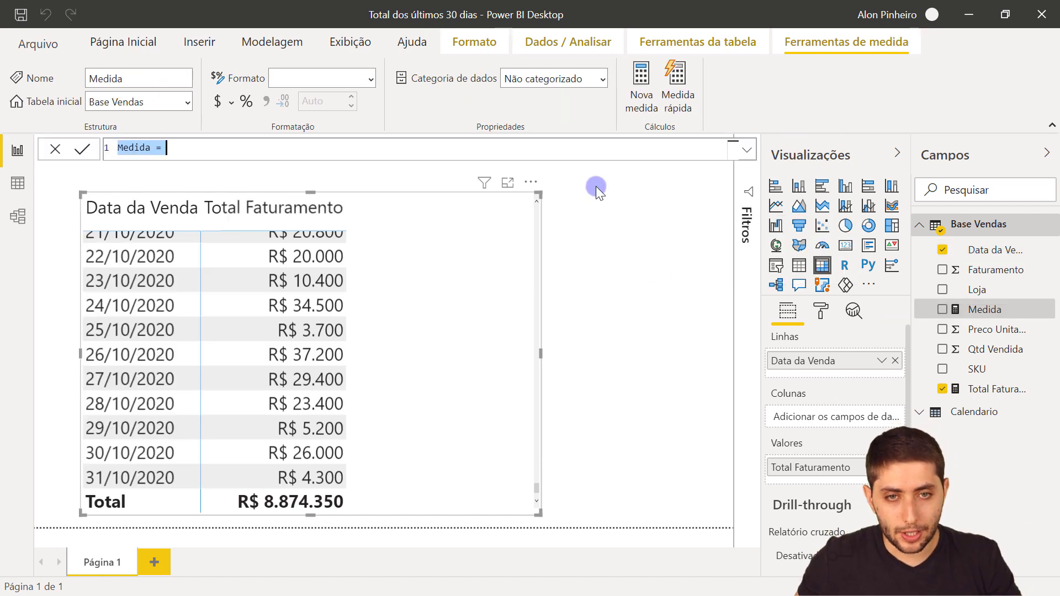
pyautogui.scroll(5, 574, 154)
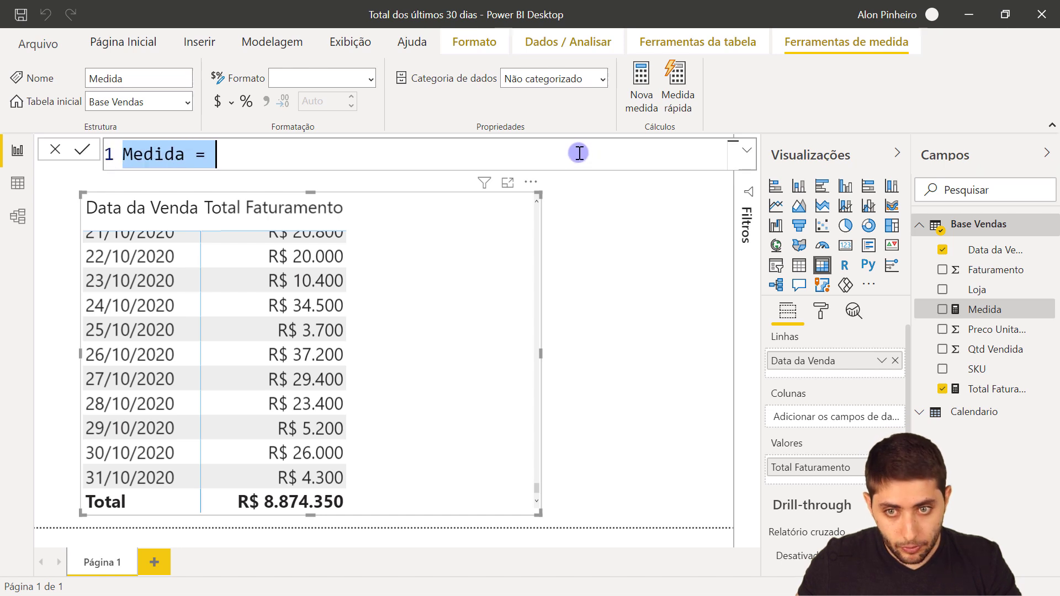
pyautogui.scroll(3, 578, 152)
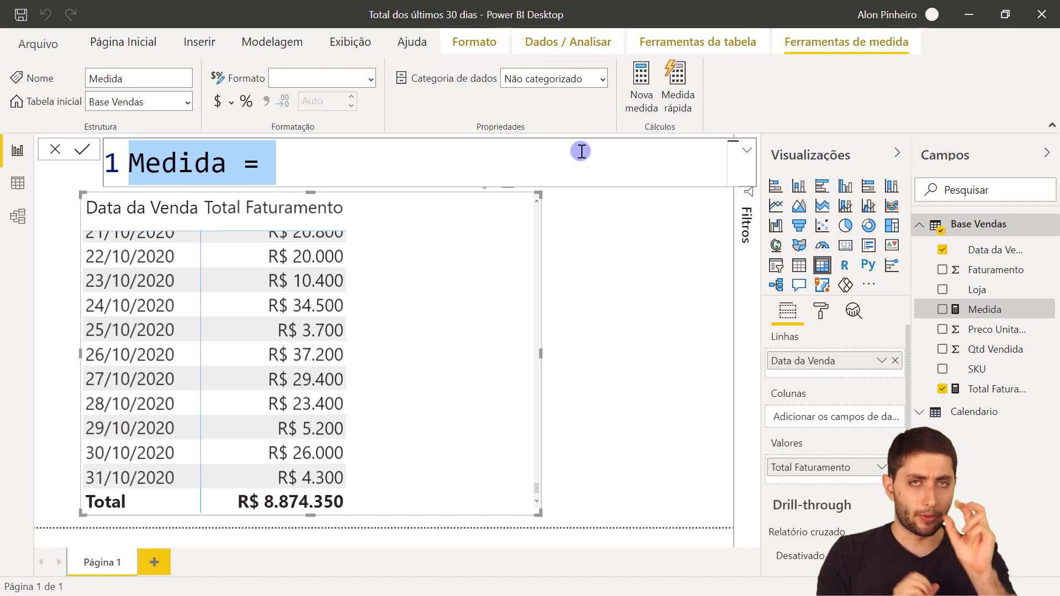
pyautogui.write('Fa')
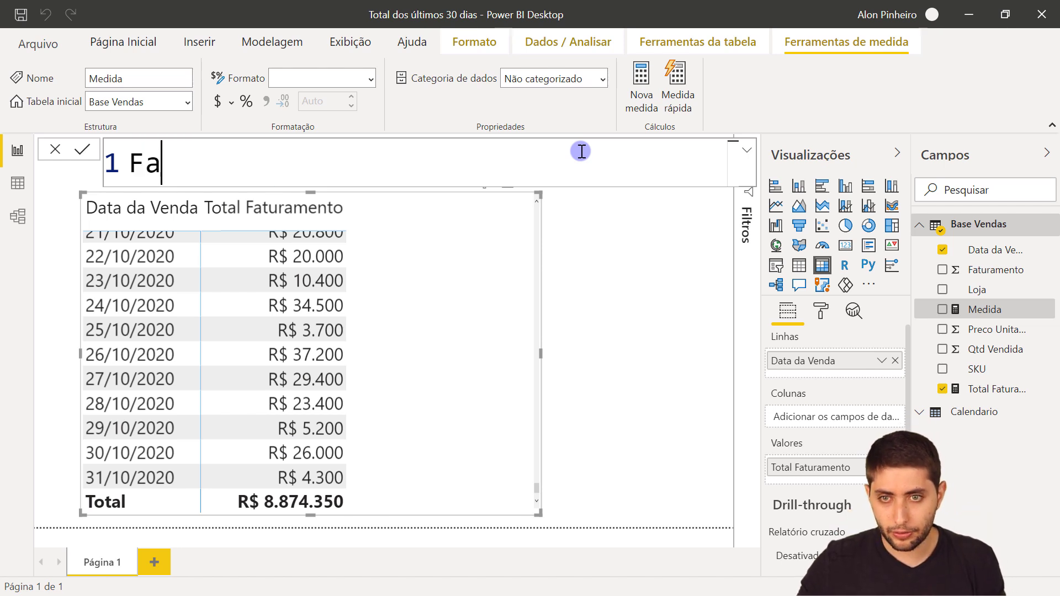
pyautogui.write('t 15 Dias =')
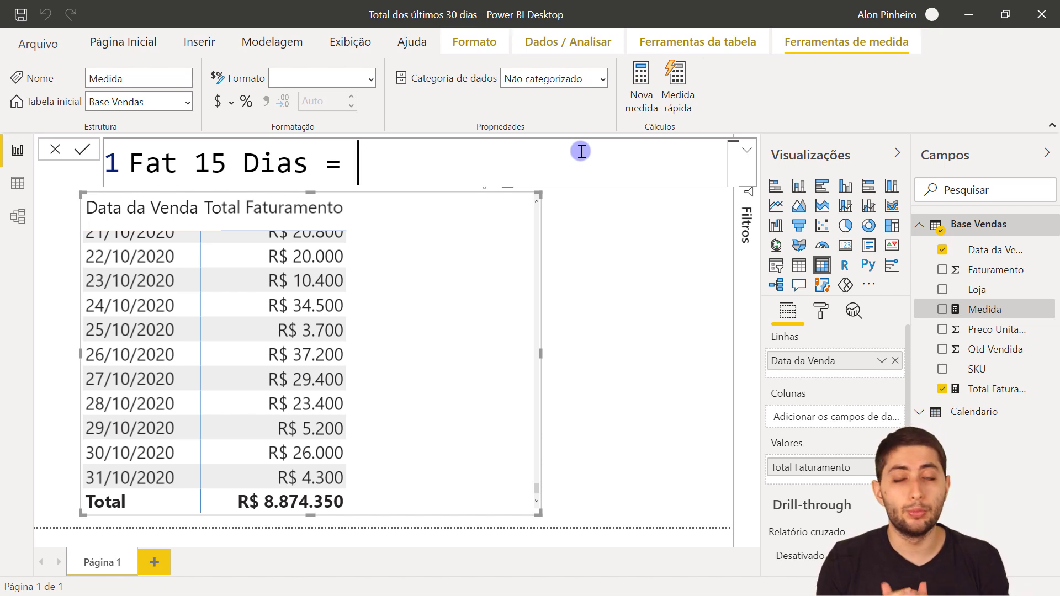
pyautogui.write('cal')
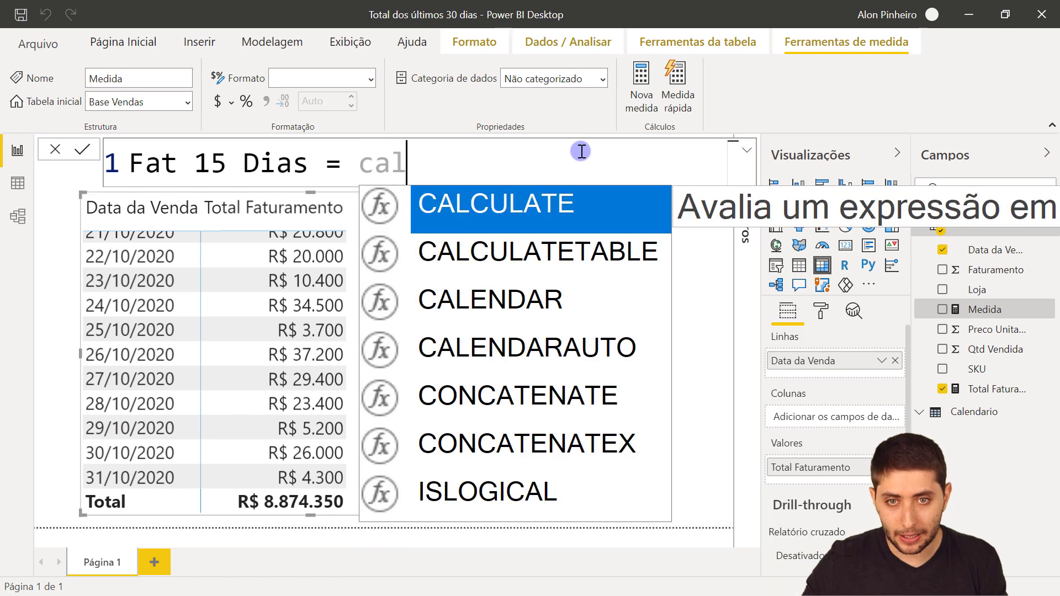
pyautogui.write('cula')
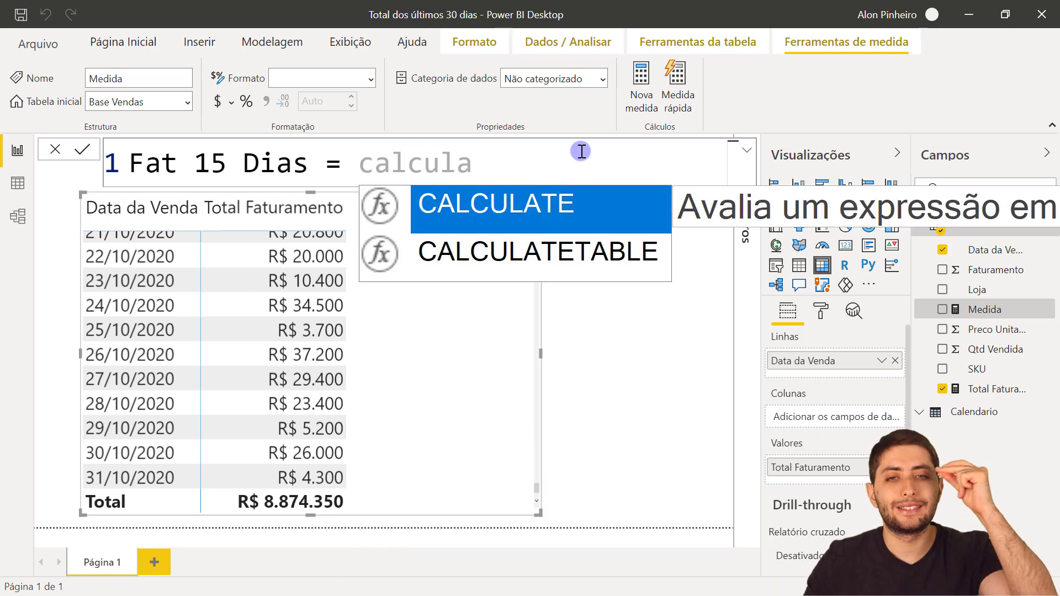
pyautogui.press('Tab')
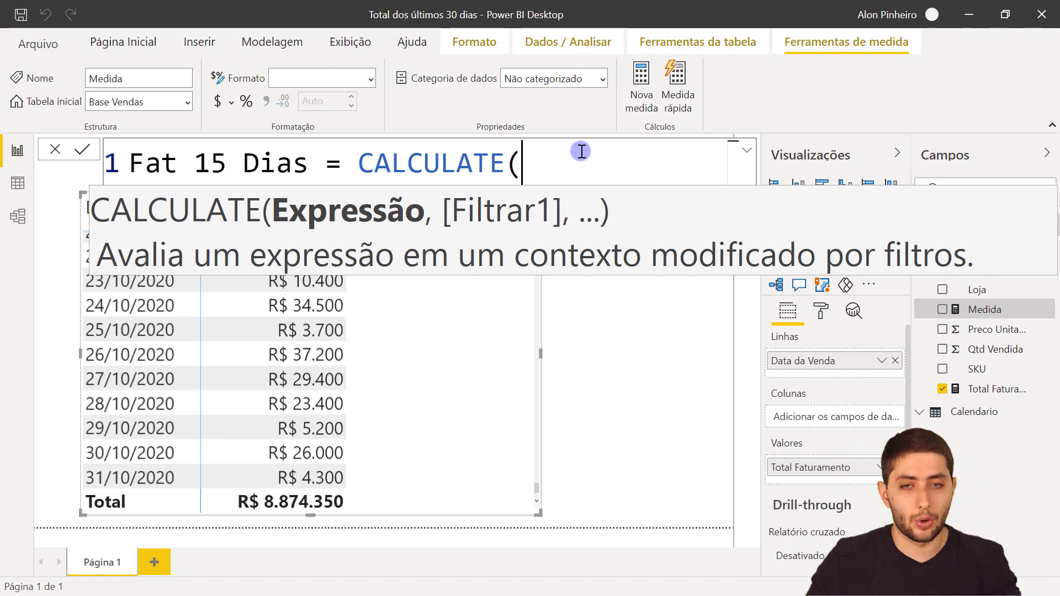
pyautogui.hotkey('ctrl', '1')
pyautogui.click(210, 519)
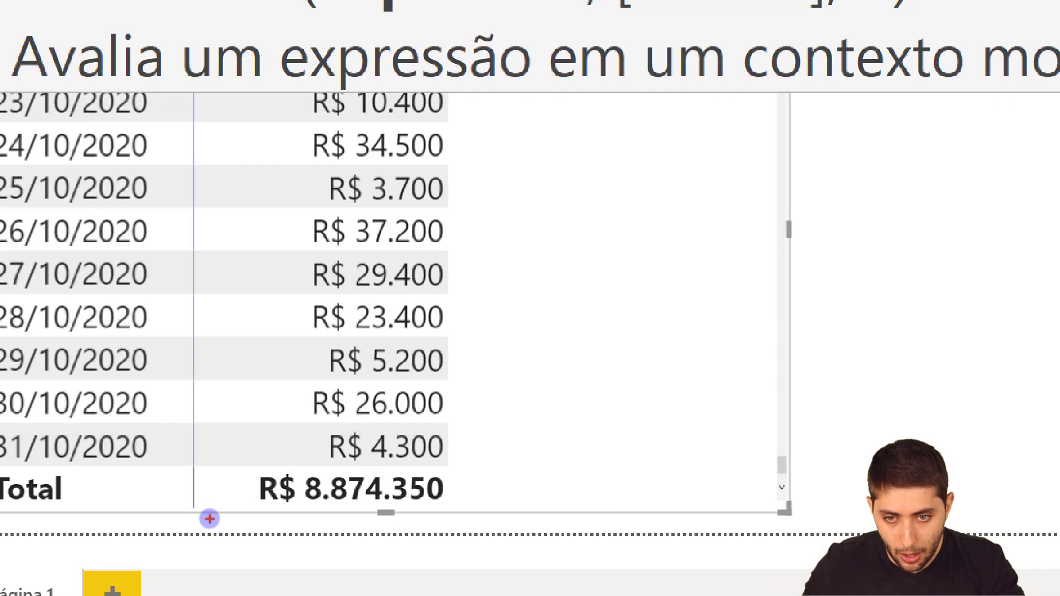
pyautogui.moveTo(189, 460); pyautogui.dragTo(453, 515)
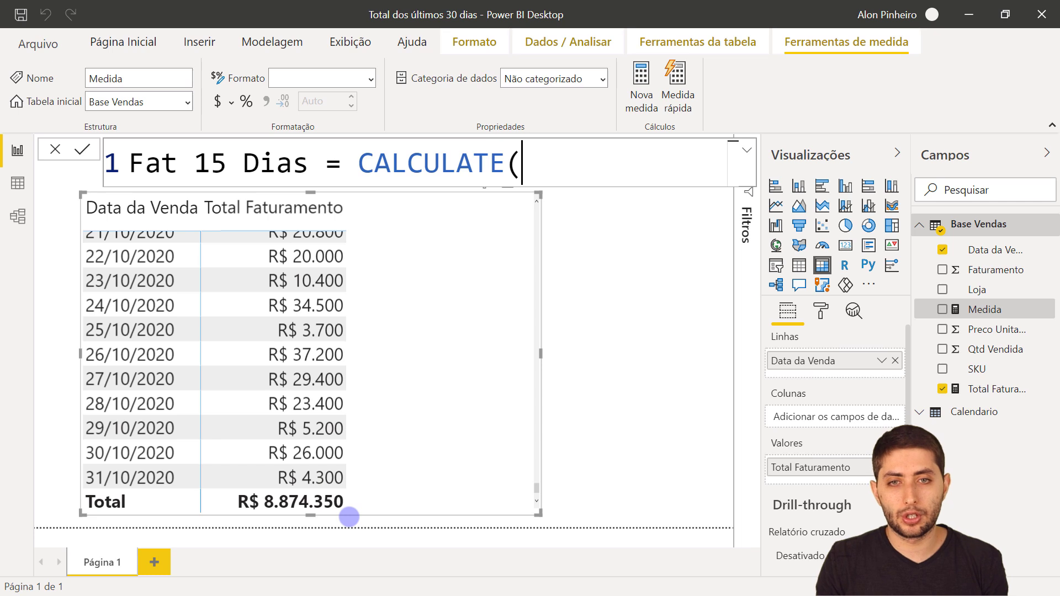
# Step: Enter SUM('Base Vendas'[Faturamento]) as the CALCULATE expression on its own line, followed by a comma and a new line for the filter
pyautogui.press('BackSpace')
pyautogui.write('(')
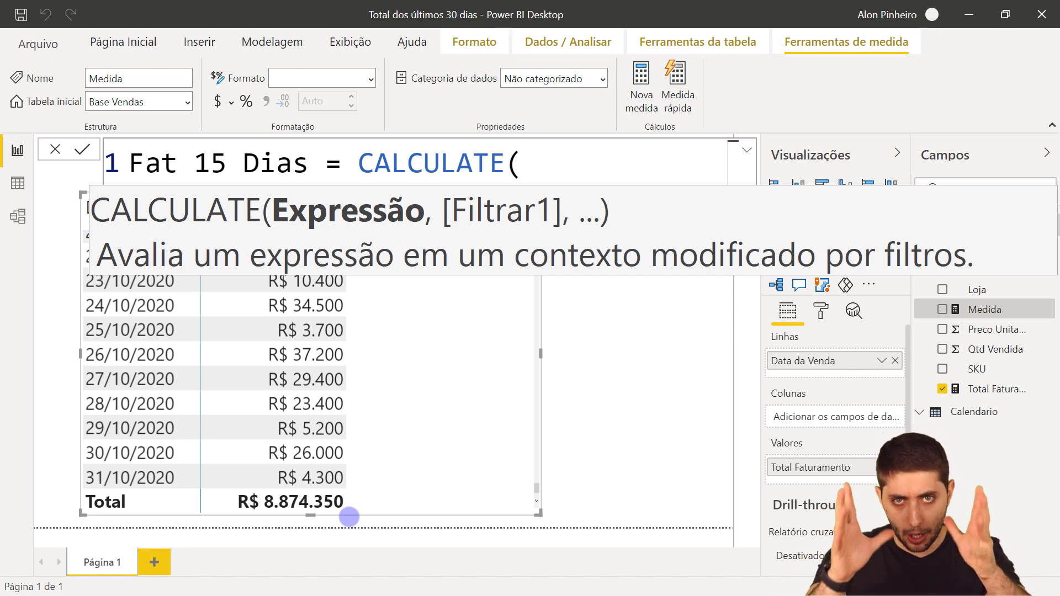
pyautogui.hotkey('shift', 'Return')
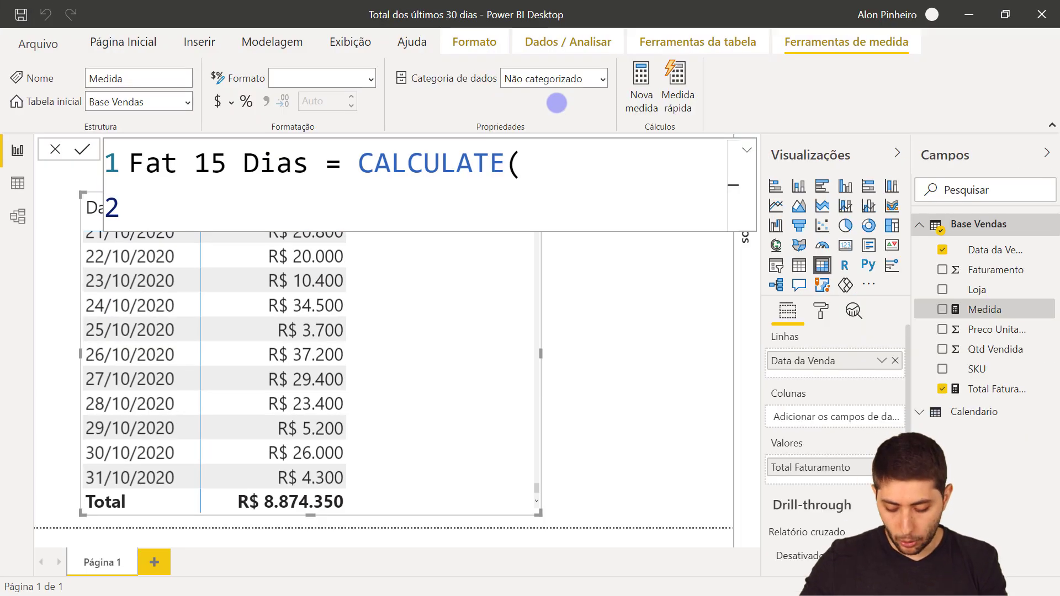
pyautogui.write('sum')
pyautogui.press('Tab')
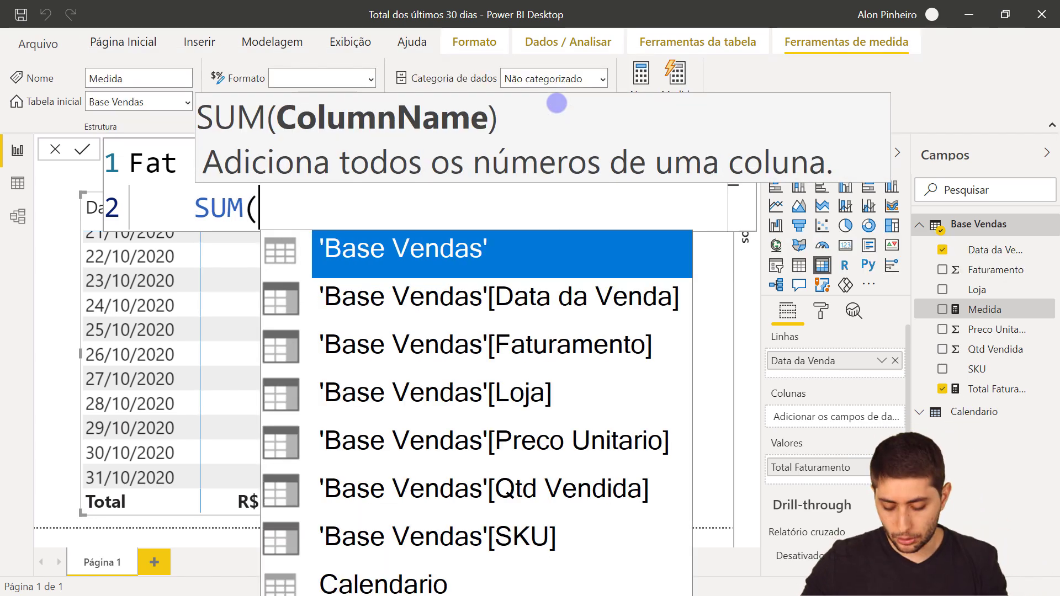
pyautogui.write('fatura')
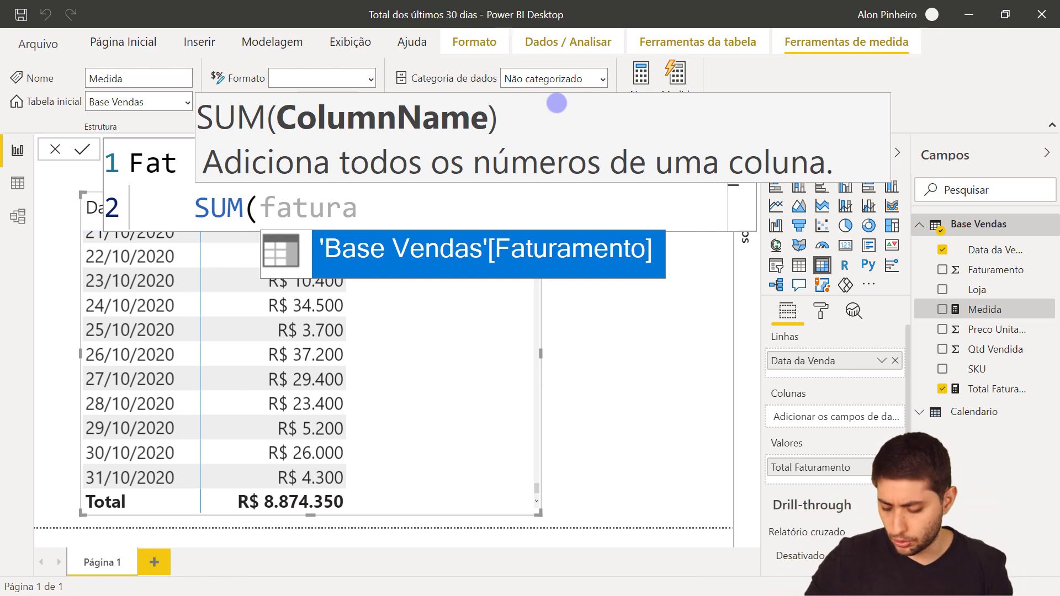
pyautogui.press('Tab')
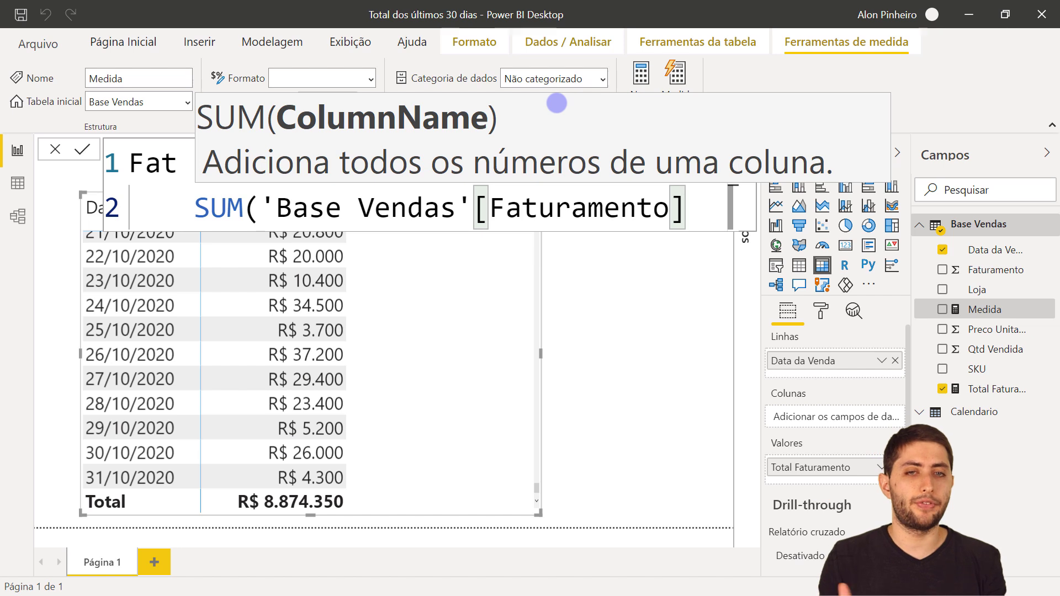
pyautogui.write(')')
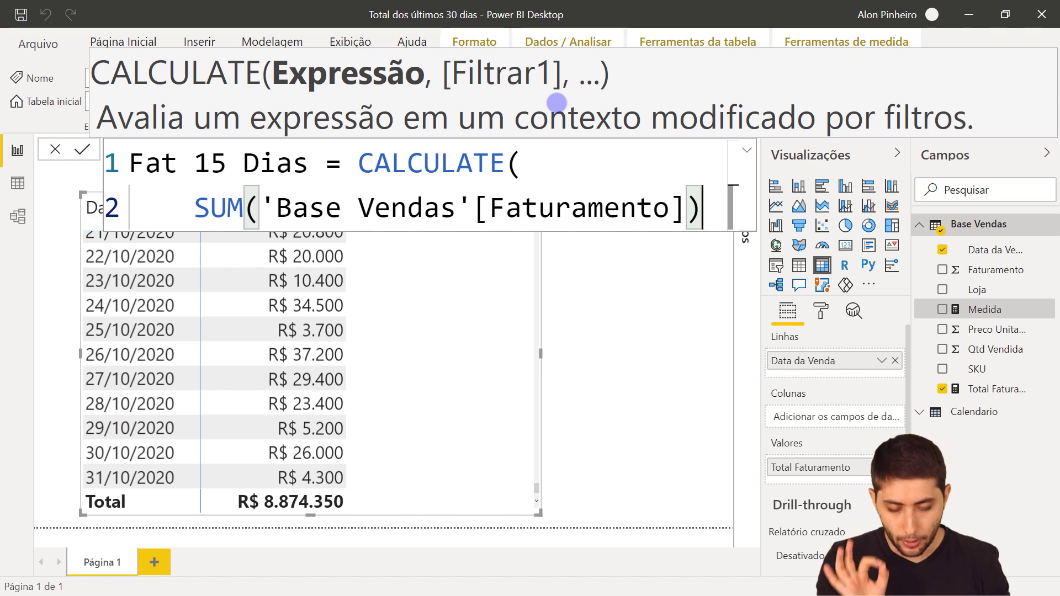
pyautogui.write(',')
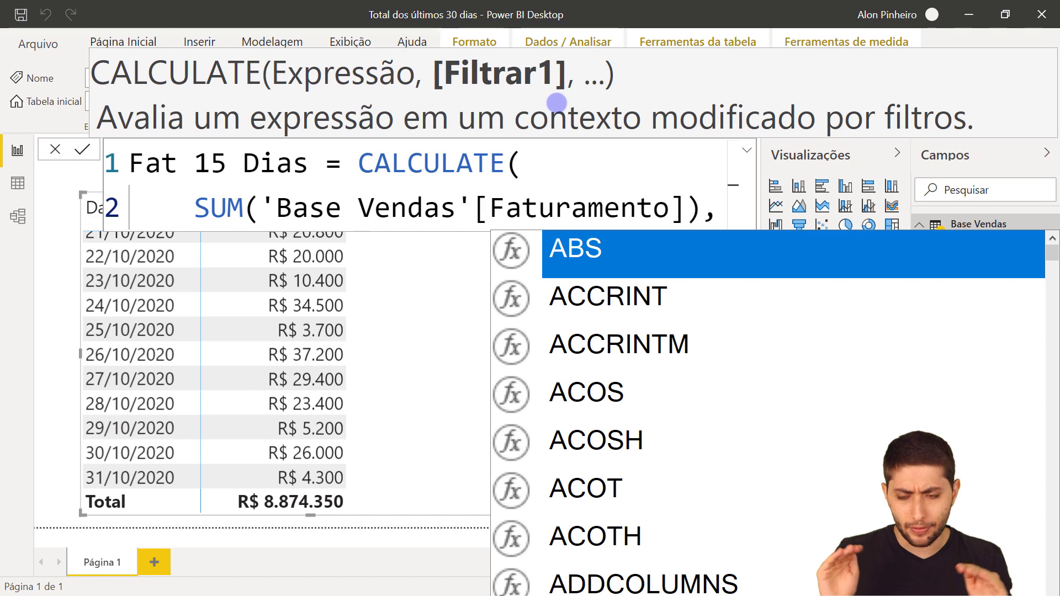
pyautogui.hotkey('shift', 'Return')
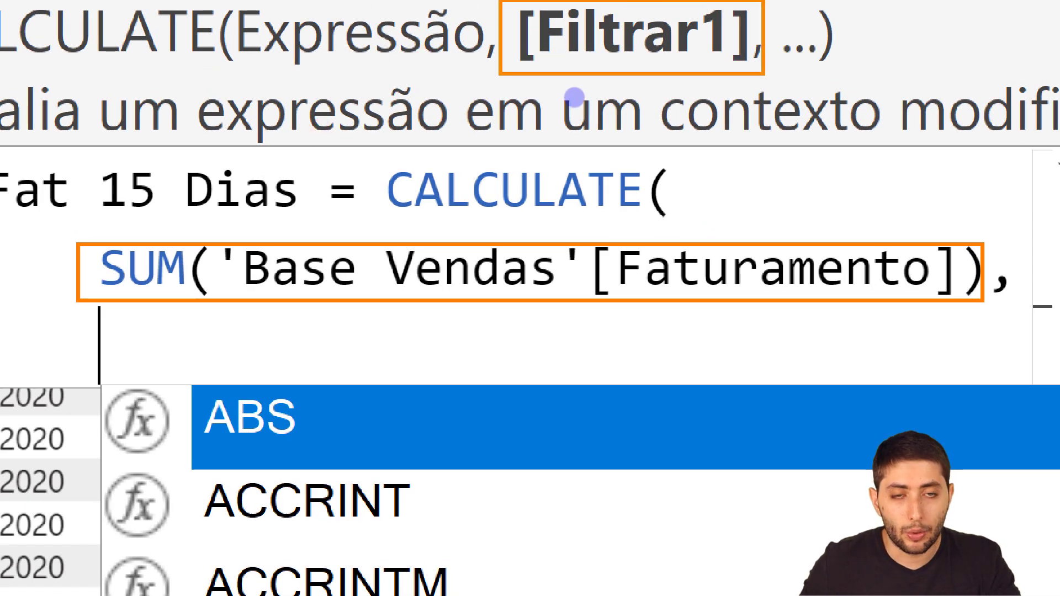
pyautogui.hotkey('ctrl', 'z')
pyautogui.press('Escape')
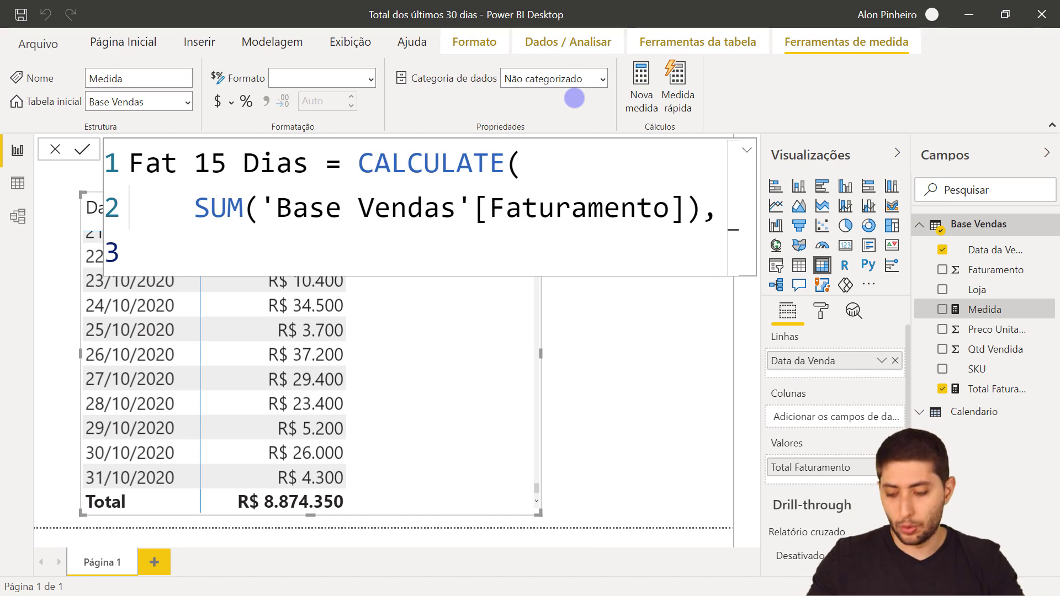
pyautogui.hotkey('ctrl', '1')
pyautogui.click(67, 478)
pyautogui.moveTo(81, 460); pyautogui.dragTo(193, 476)
pyautogui.moveTo(388, 484); pyautogui.dragTo(362, 508)
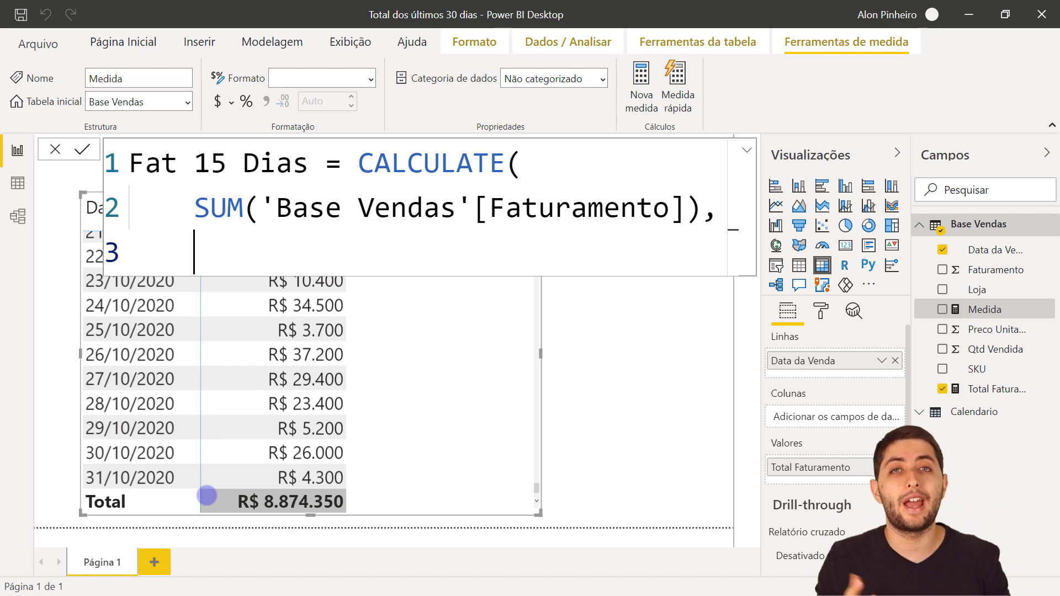
# Step: Begin the CALCULATE filter with DATESBETWEEN( and start a new line for its arguments
pyautogui.write('datesbet')
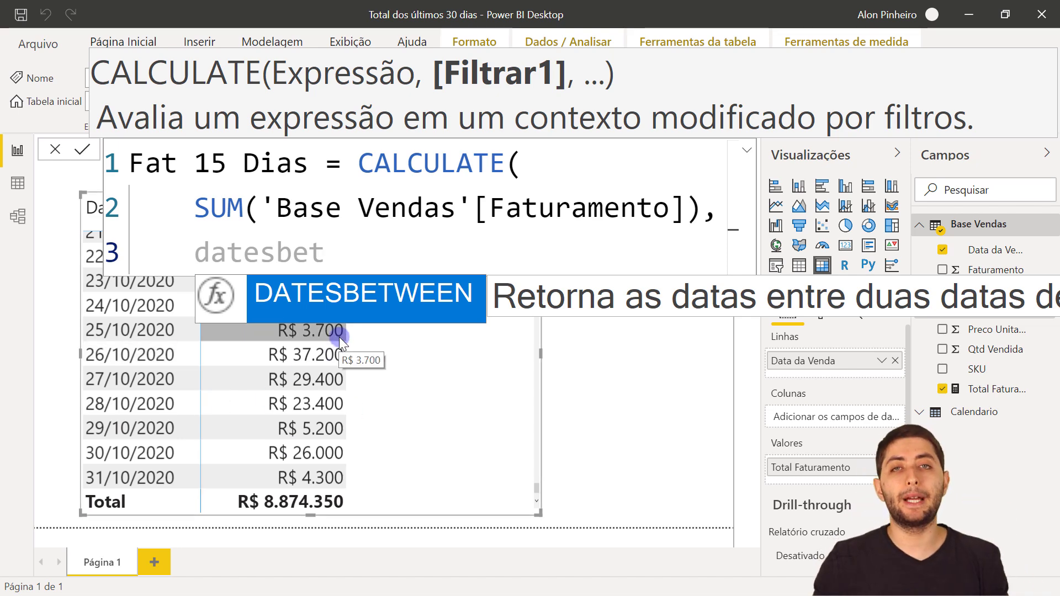
pyautogui.press('Tab')
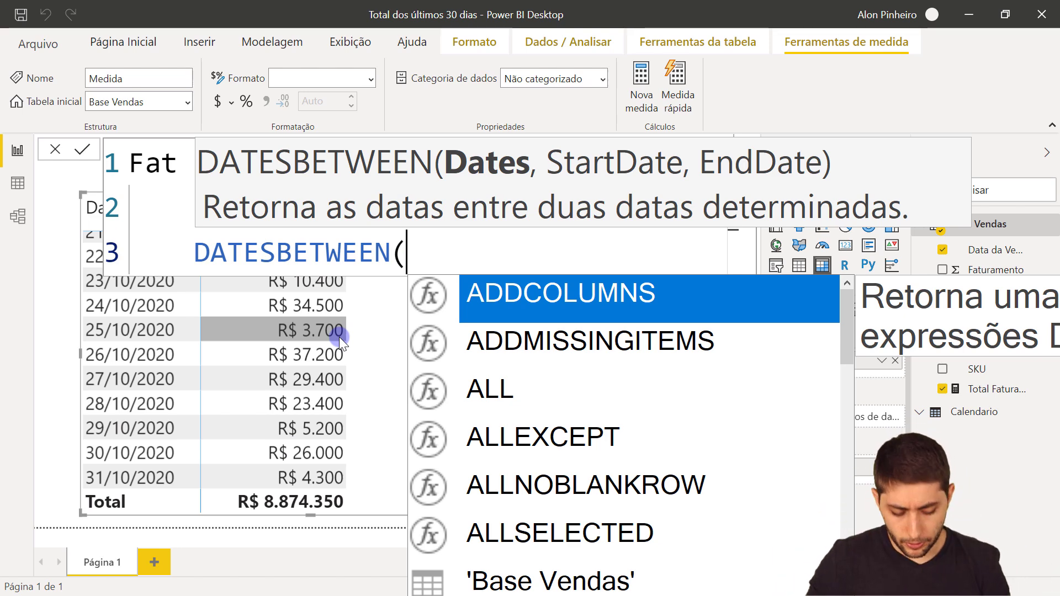
pyautogui.hotkey('shift', 'Return')
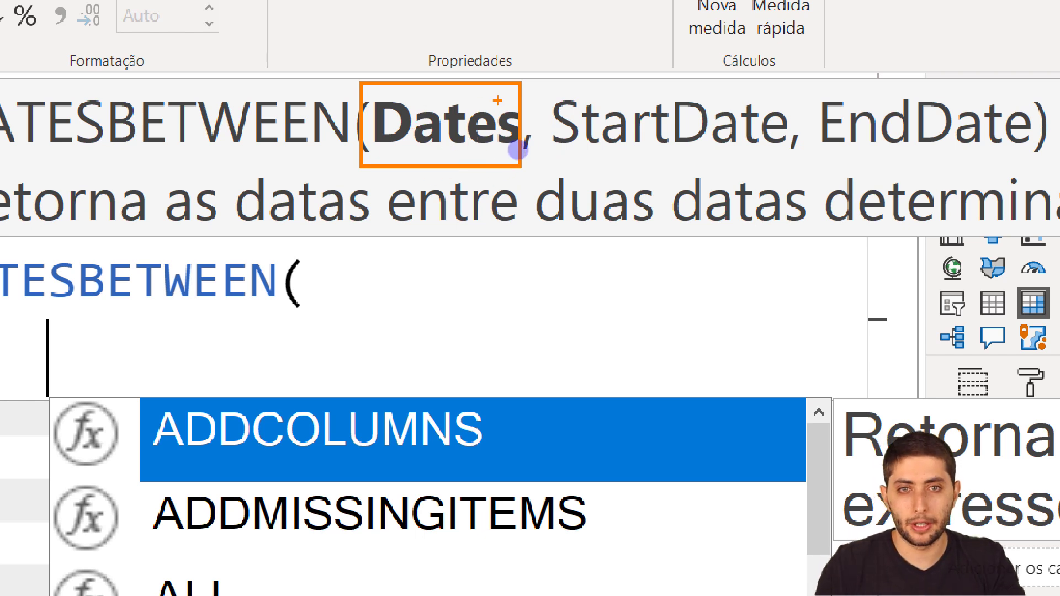
pyautogui.moveTo(539, 86)
pyautogui.mouseDown()
pyautogui.moveTo(573, 118)
pyautogui.moveTo(699, 152)
pyautogui.moveTo(786, 159)
pyautogui.mouseUp()
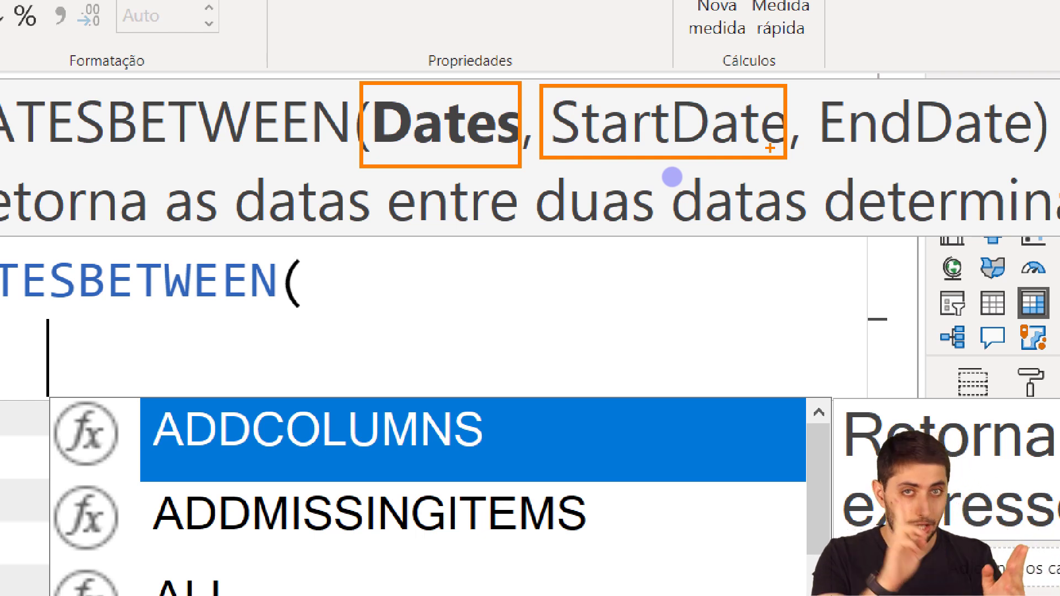
pyautogui.moveTo(807, 86)
pyautogui.mouseDown()
pyautogui.moveTo(966, 182)
pyautogui.moveTo(1032, 182)
pyautogui.moveTo(1037, 166)
pyautogui.mouseUp()
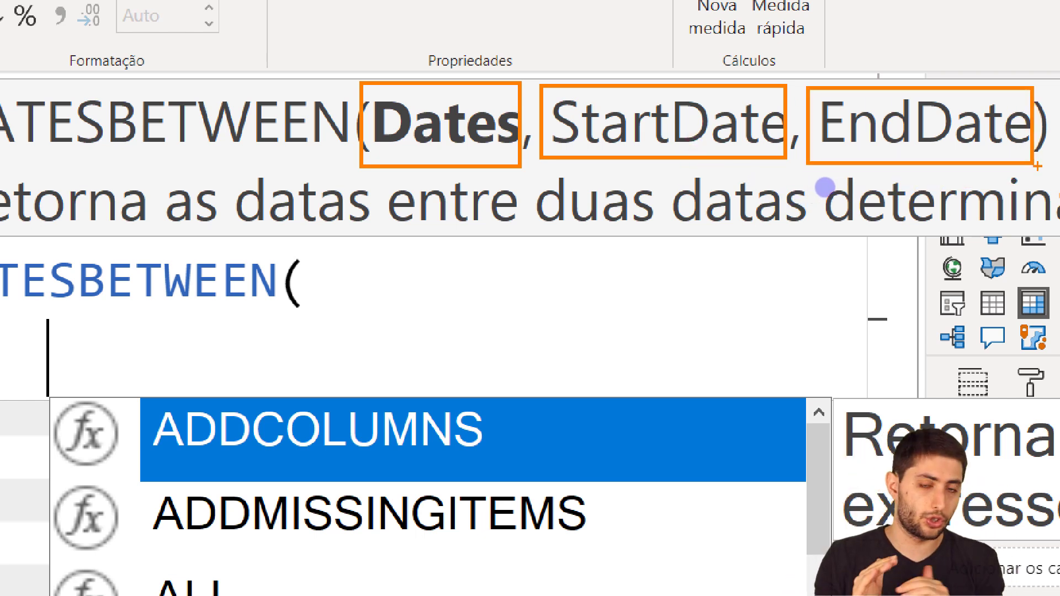
pyautogui.hotkey('ctrl', 'z')
pyautogui.hotkey('ctrl', 'z')
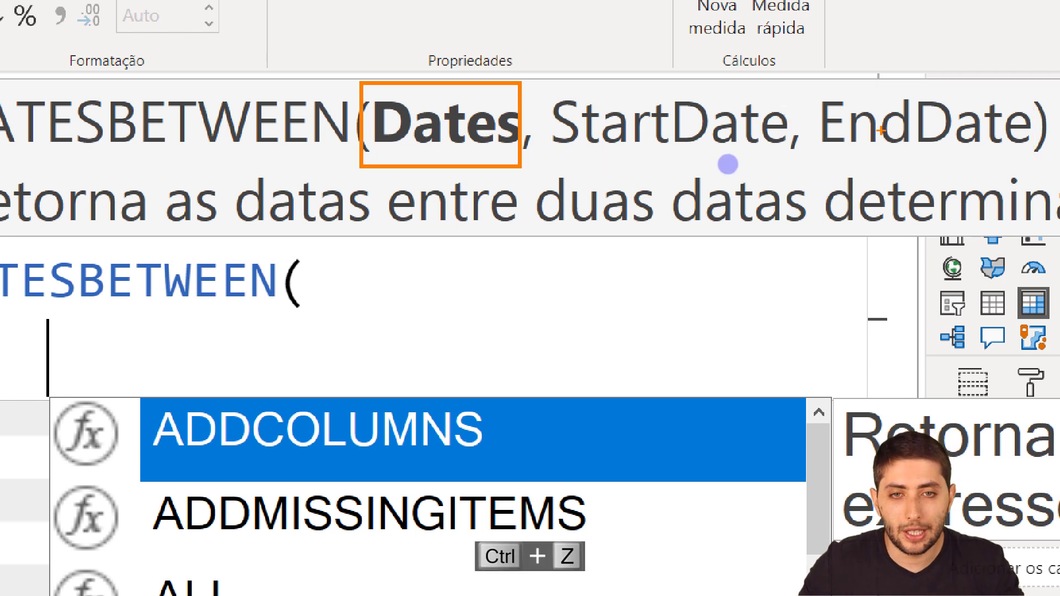
# Step: Commit the unfinished Fat 15 Dias formula with the DATESBETWEEN arguments left empty
pyautogui.moveTo(398, 175)
pyautogui.mouseDown()
pyautogui.moveTo(359, 238)
pyautogui.moveTo(359, 271)
pyautogui.mouseUp()
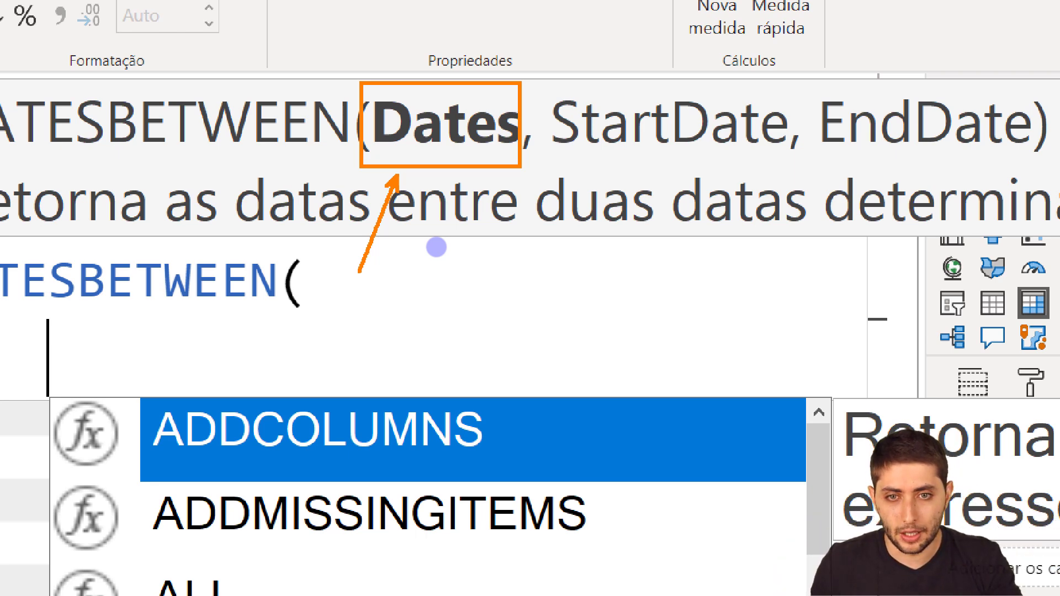
pyautogui.press('Escape')
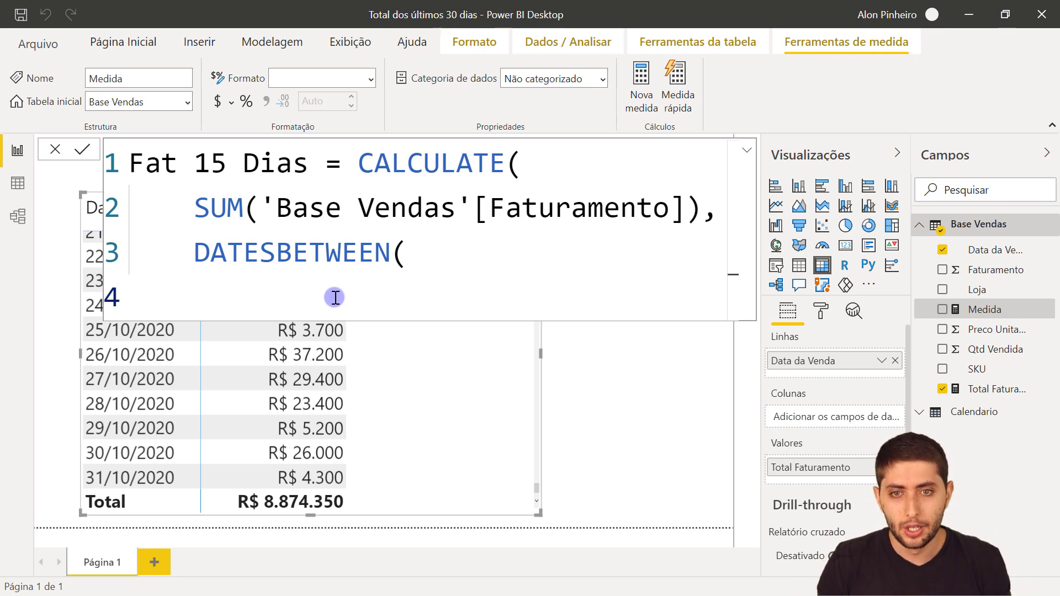
pyautogui.press('Return')
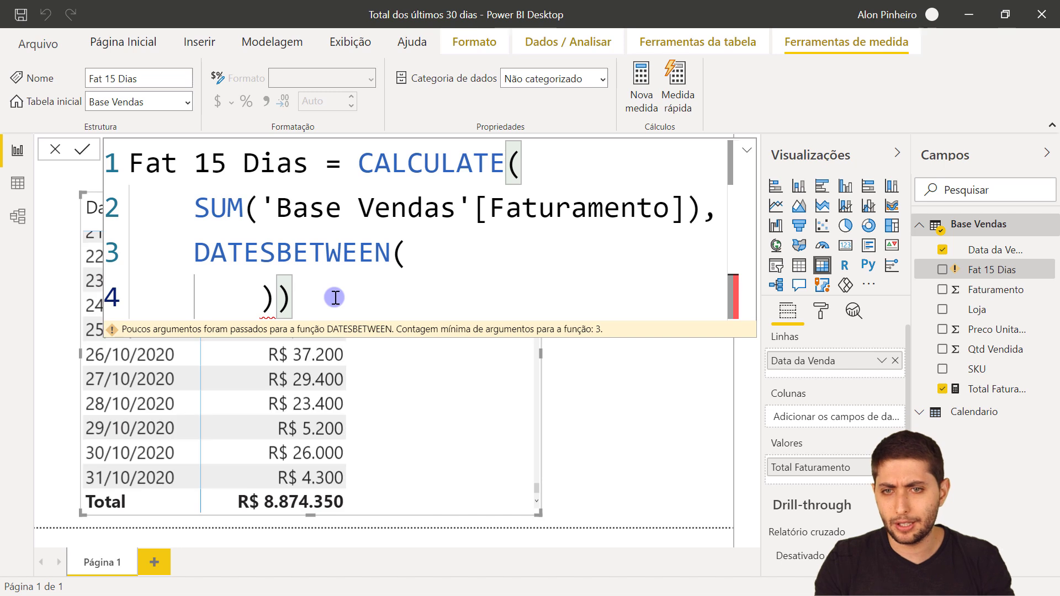
pyautogui.moveTo(265, 302)
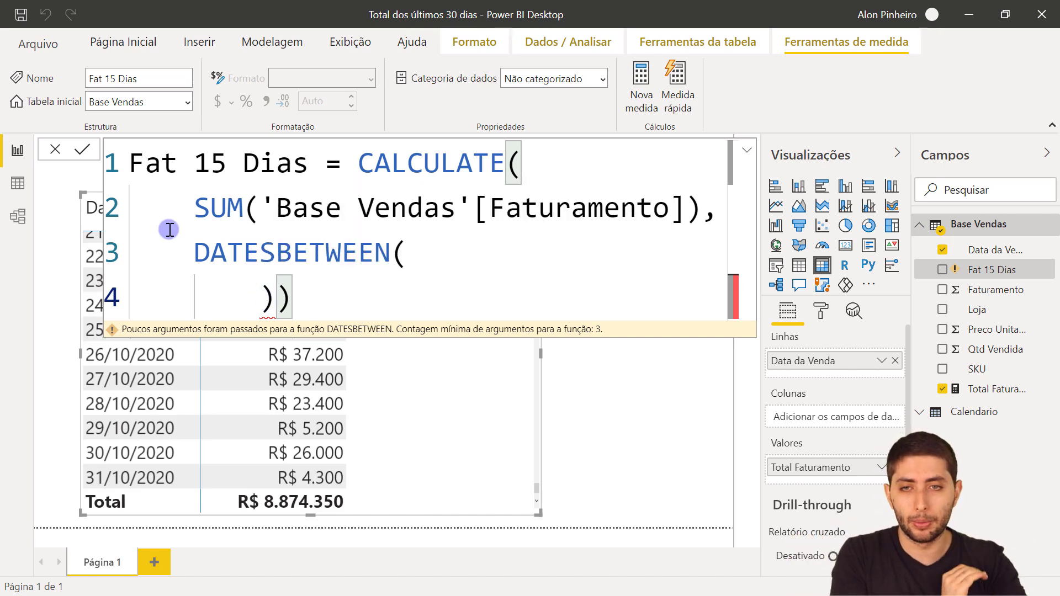
# Step: Open the data tables and check Data da Venda in Base Vendas for date continuity around the end of September and start of October 2020
pyautogui.click(17, 185)
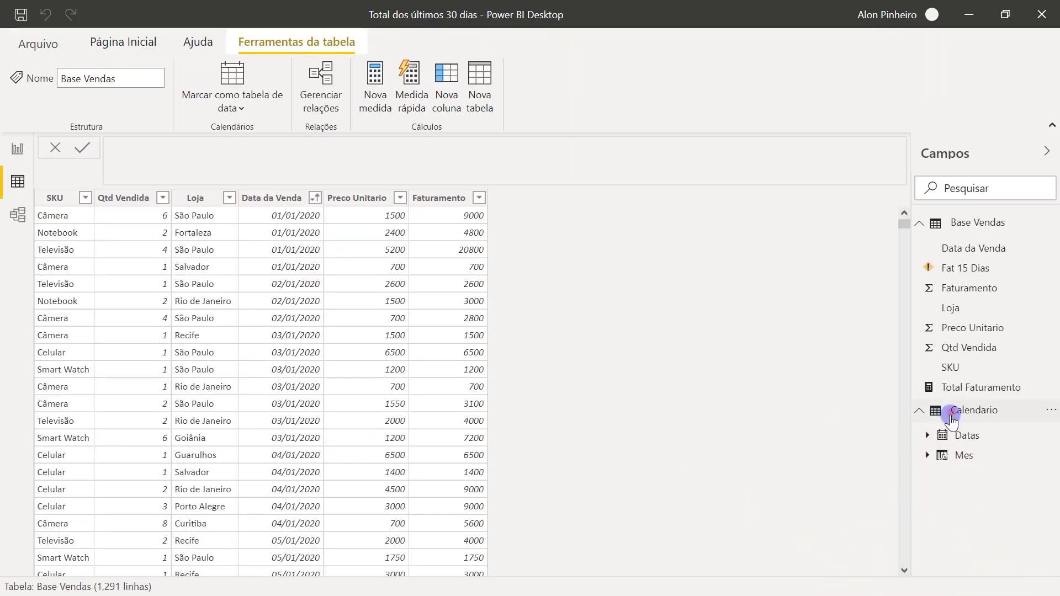
pyautogui.click(952, 414)
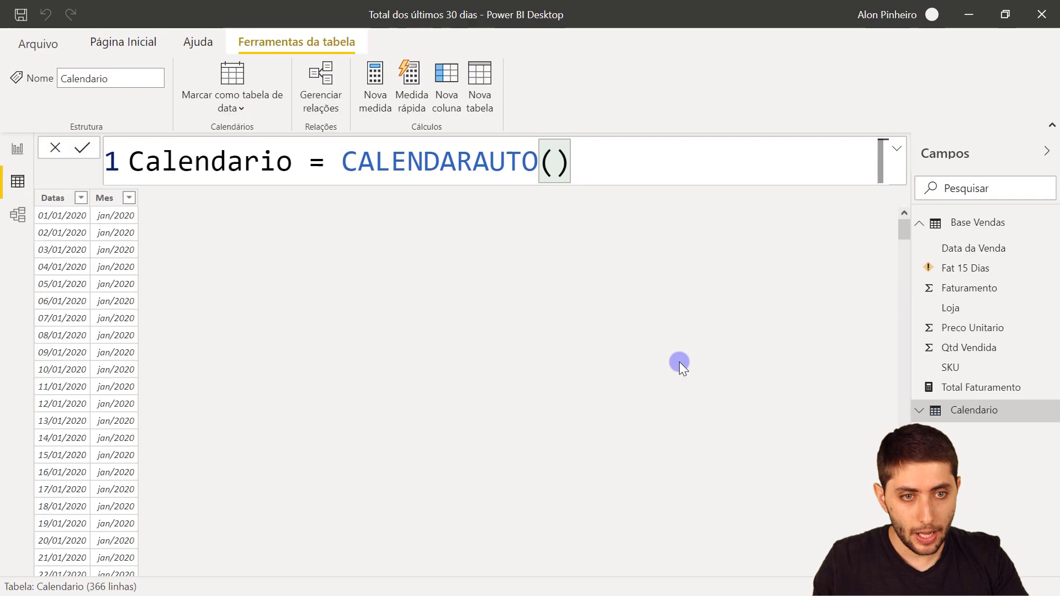
pyautogui.click(922, 222)
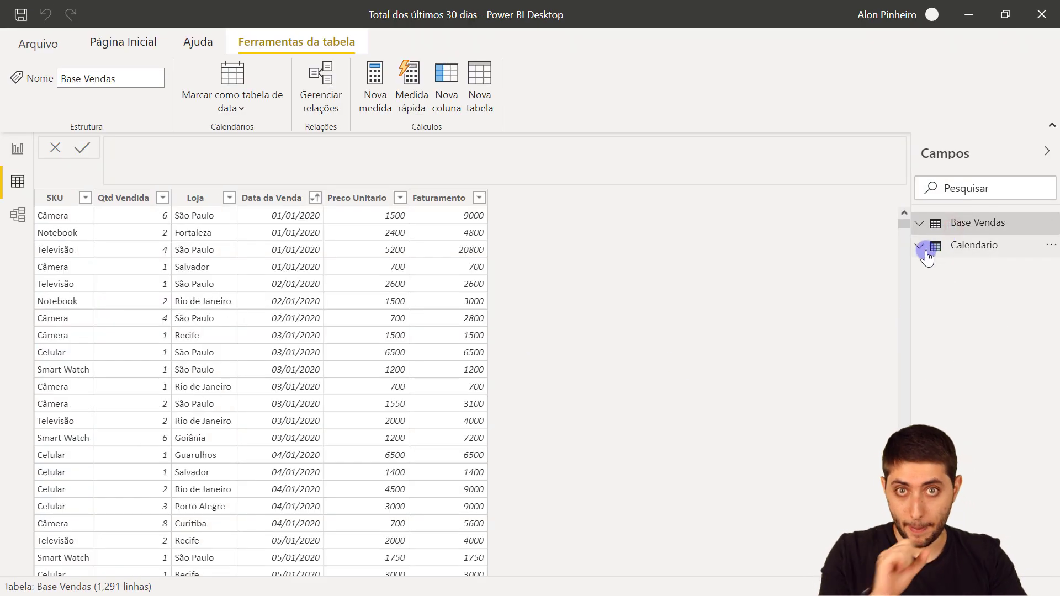
pyautogui.click(282, 198)
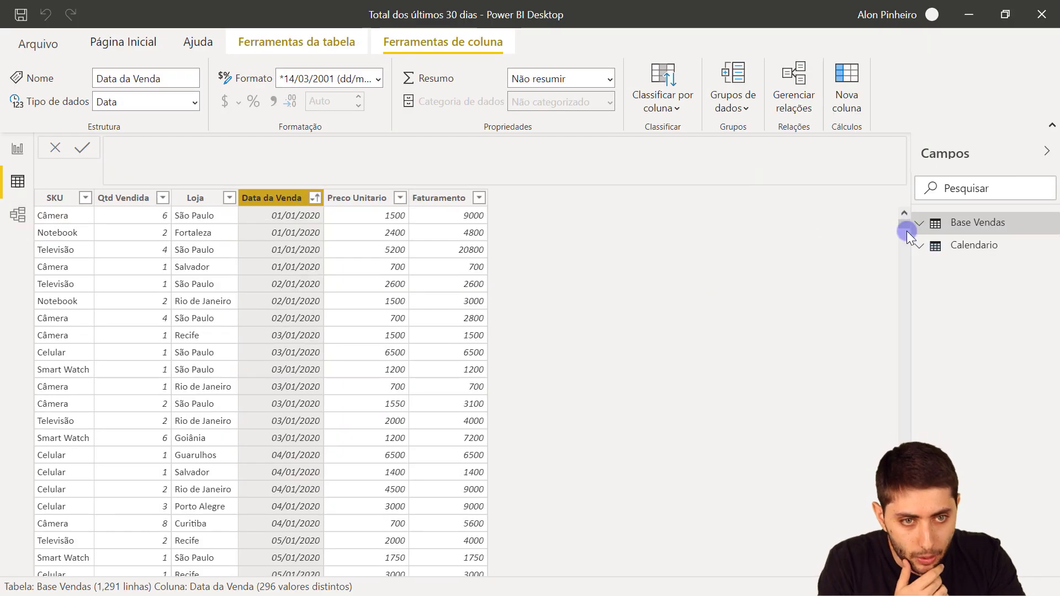
pyautogui.moveTo(906, 231); pyautogui.dragTo(905, 539)
pyautogui.scroll(8, 285, 364)
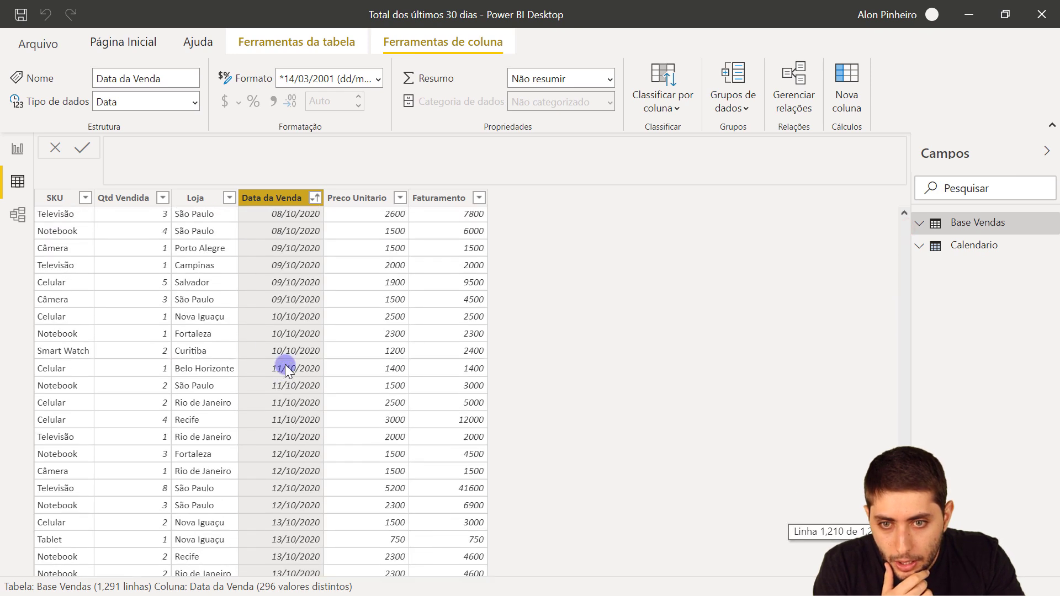
pyautogui.scroll(3, 285, 364)
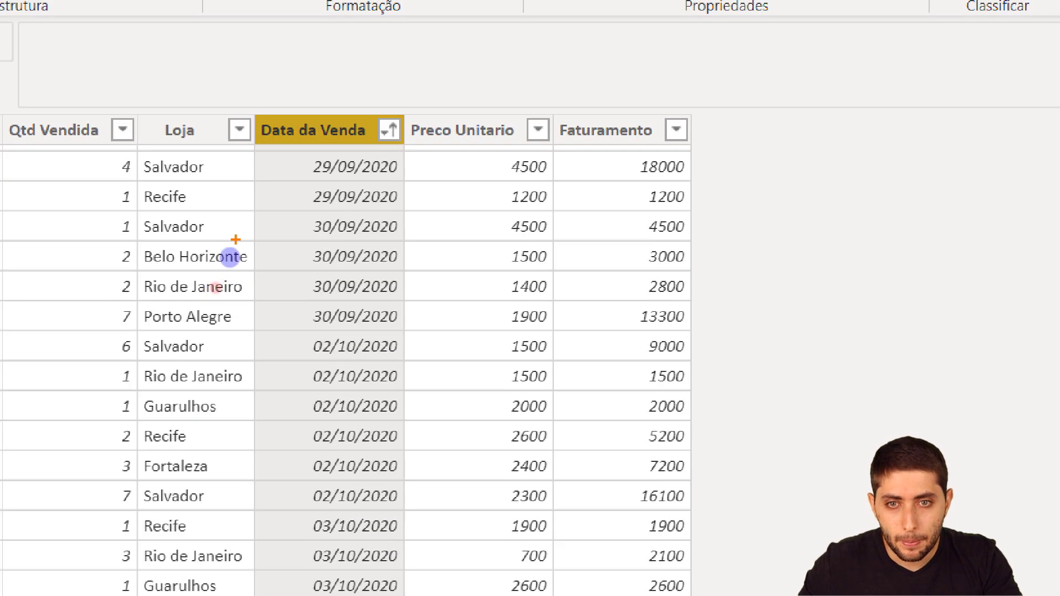
pyautogui.moveTo(253, 212); pyautogui.dragTo(409, 329)
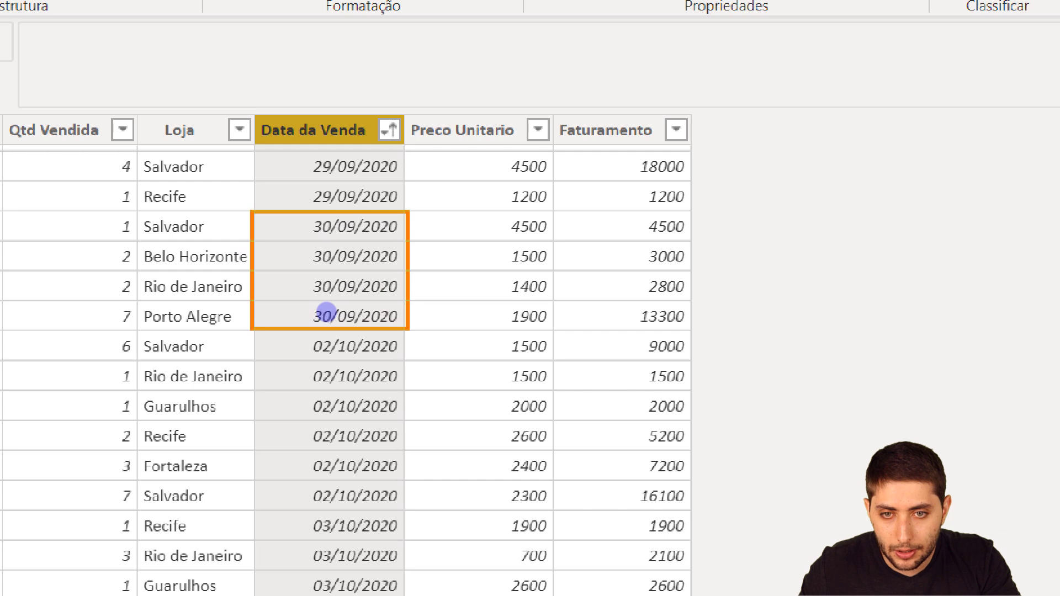
pyautogui.moveTo(253, 331)
pyautogui.mouseDown()
pyautogui.moveTo(397, 386)
pyautogui.moveTo(430, 511)
pyautogui.moveTo(407, 513)
pyautogui.mouseUp()
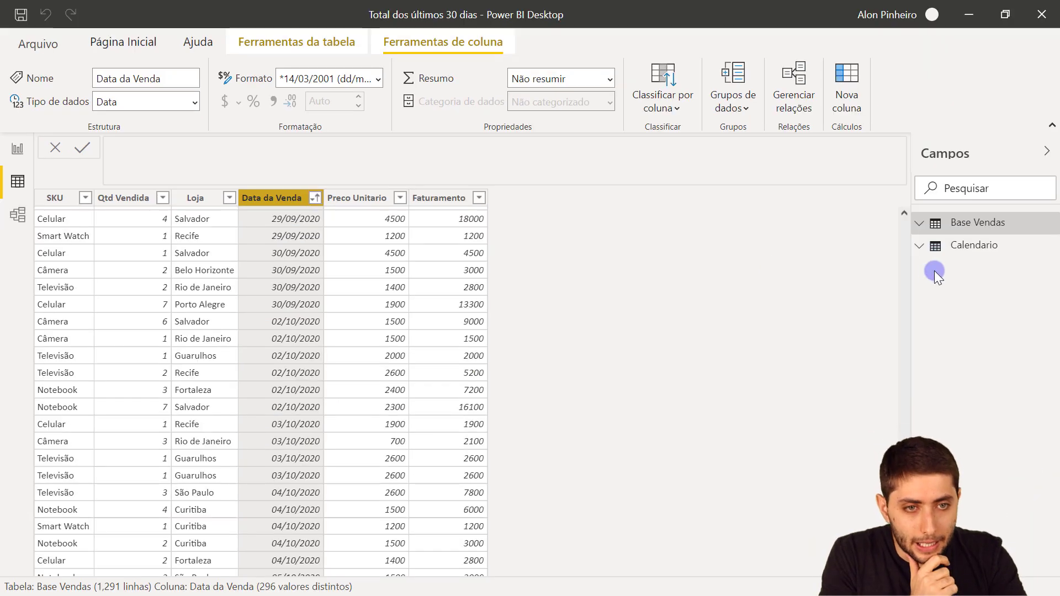
# Step: Open the Calendario table and check the last date in its Datas column
pyautogui.click(954, 245)
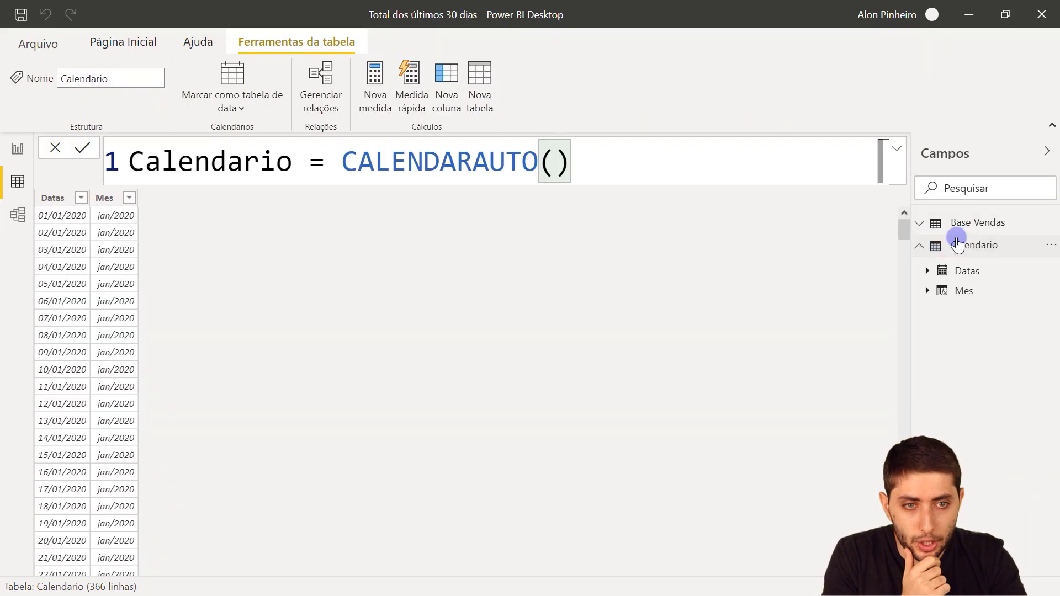
pyautogui.click(949, 245)
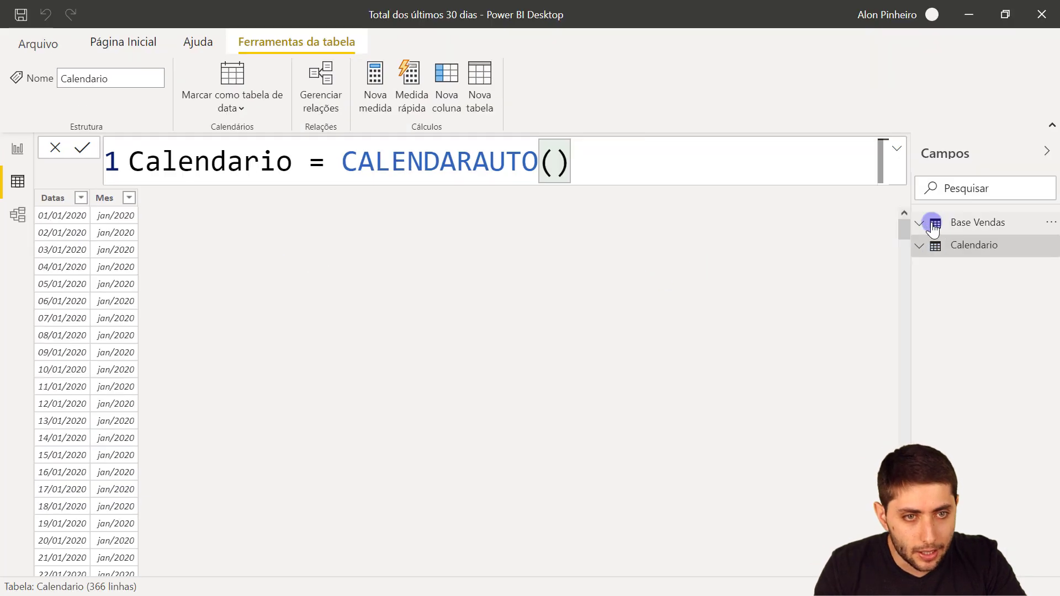
pyautogui.moveTo(907, 233); pyautogui.dragTo(128, 566)
pyautogui.hotkey('ctrl', '1')
pyautogui.click(45, 561)
pyautogui.moveTo(46, 527); pyautogui.dragTo(157, 564)
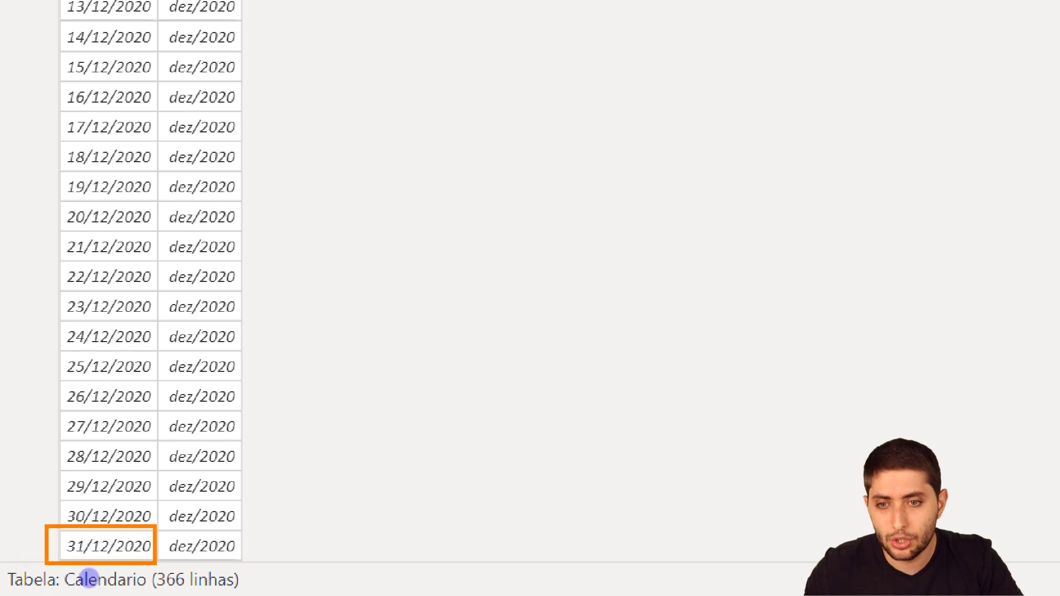
pyautogui.press('Escape')
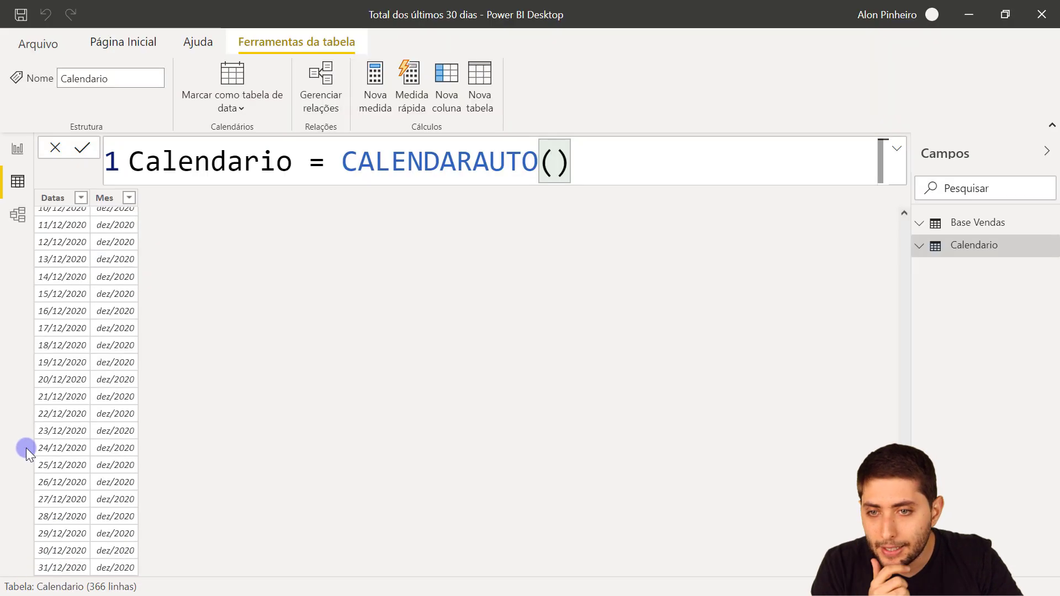
# Step: Check whether 01/10/2020 is present in the Datas column of the Calendario table
pyautogui.scroll(20, 59, 427)
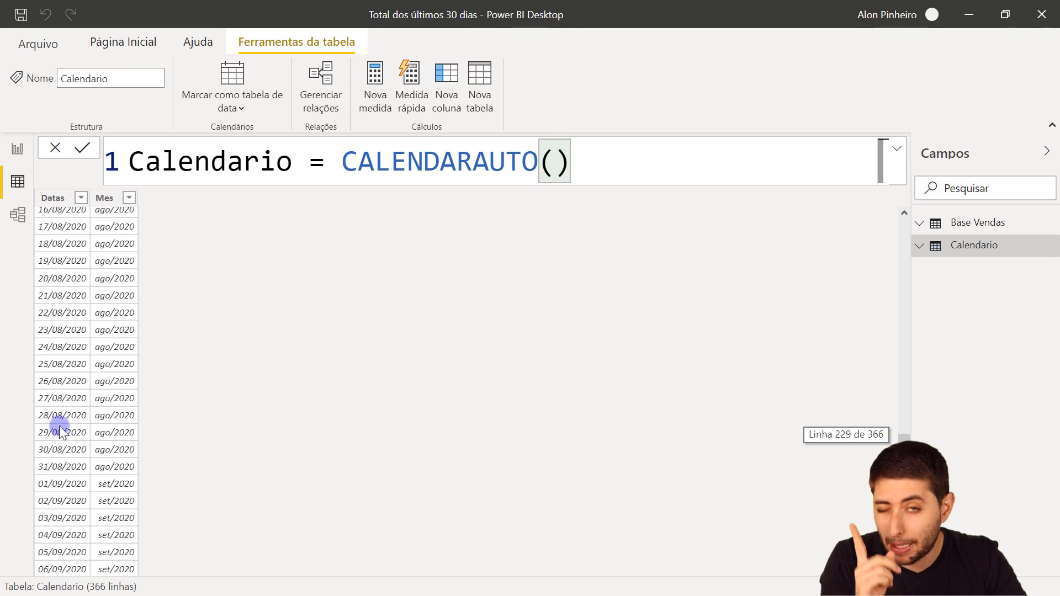
pyautogui.scroll(-11, 58, 428)
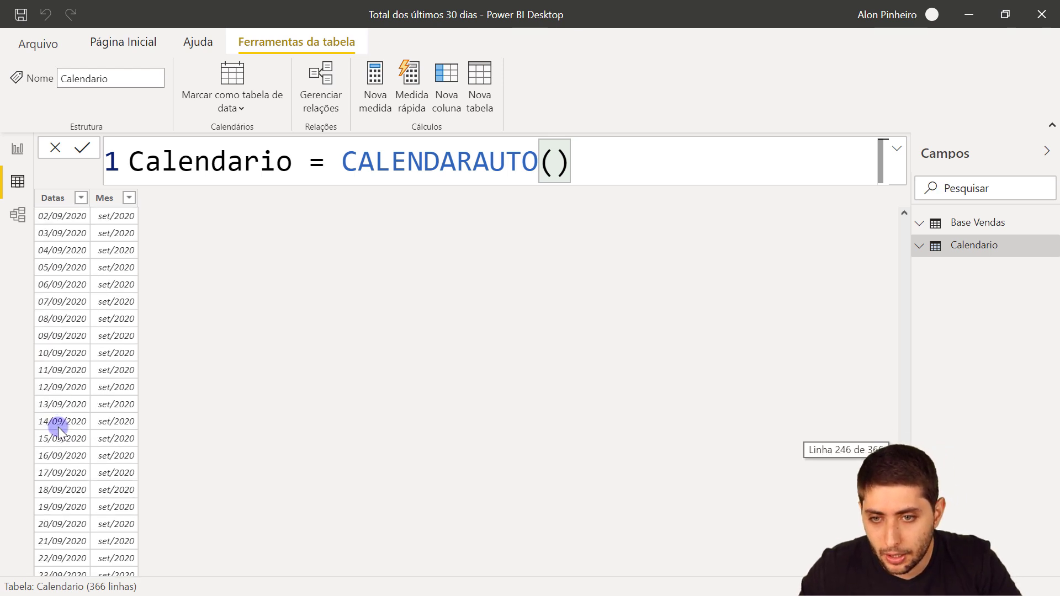
pyautogui.hotkey('ctrl', '1')
pyautogui.click(49, 421)
pyautogui.moveTo(30, 403); pyautogui.dragTo(248, 443)
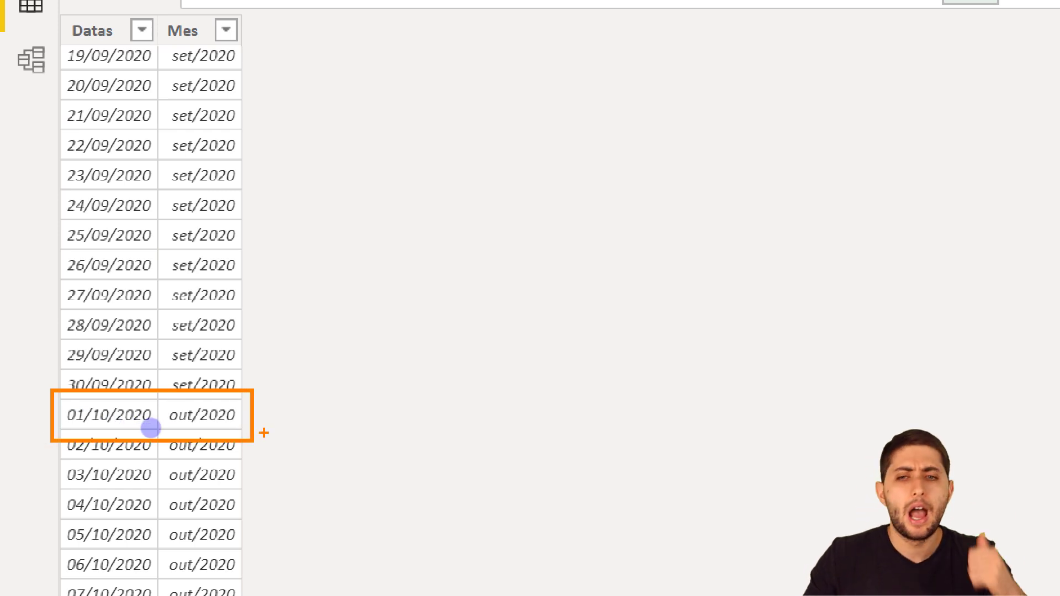
pyautogui.press('Escape')
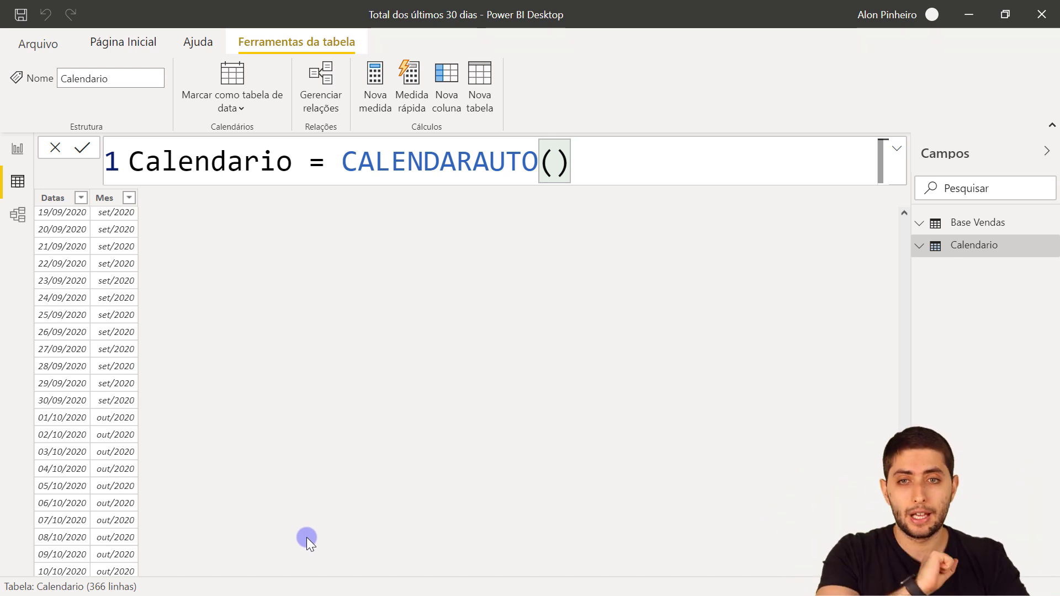
# Step: Return to the Base Vendas table and check the latest dates in its Data da Venda column
pyautogui.scroll(2, 735, 300)
pyautogui.click(948, 229)
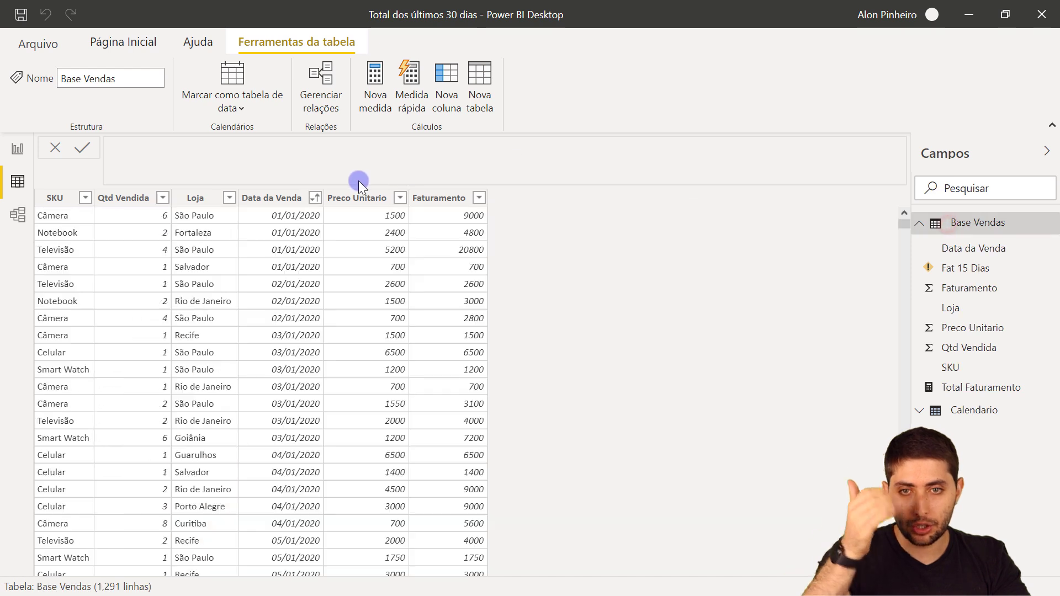
pyautogui.click(291, 203)
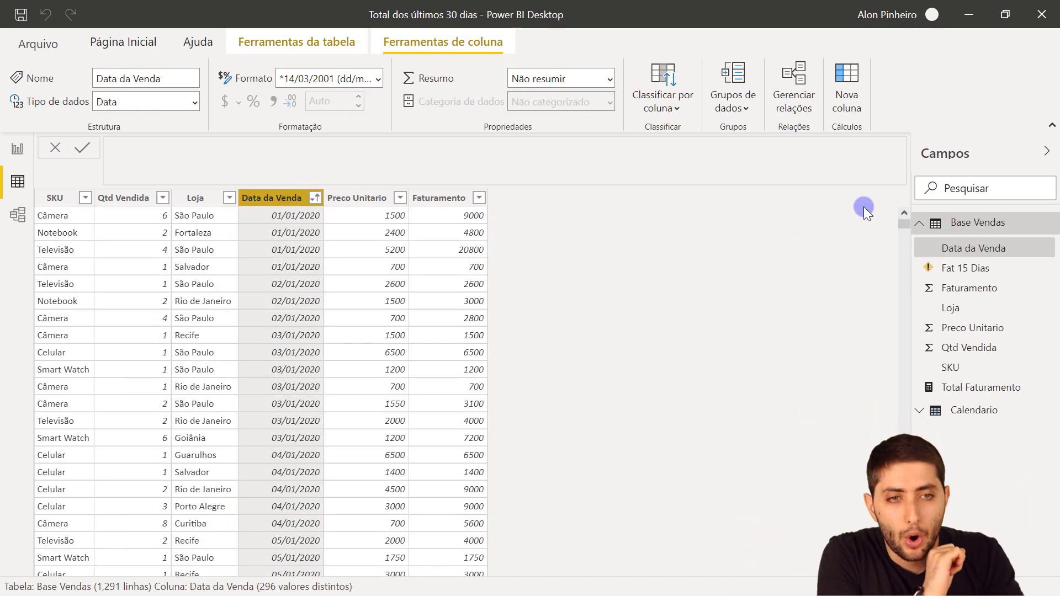
pyautogui.moveTo(903, 224); pyautogui.dragTo(903, 547)
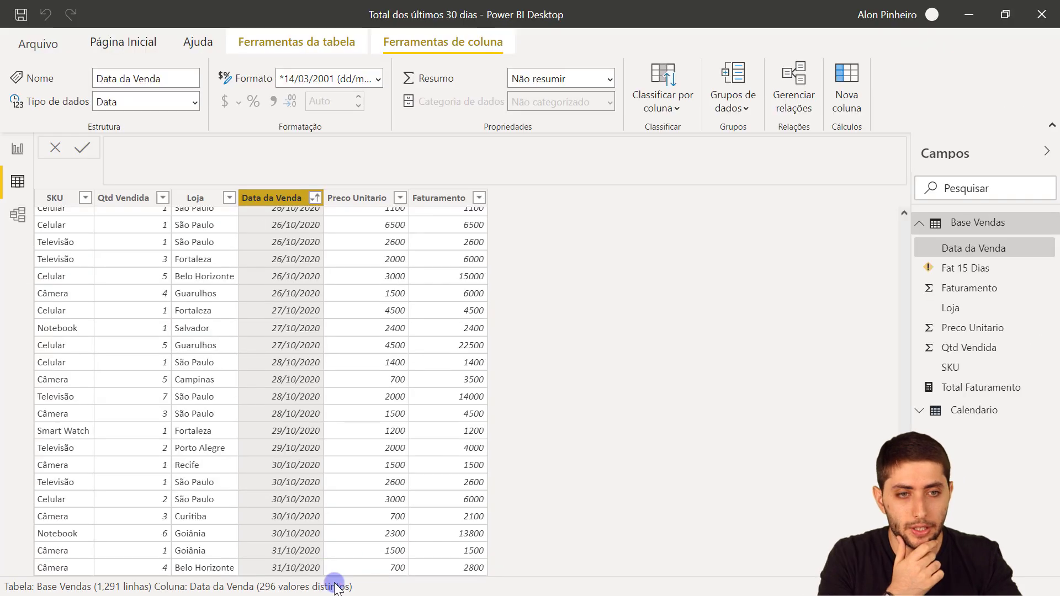
# Step: Compare the latest sale date with the final date in the Calendario table
pyautogui.click(890, 416)
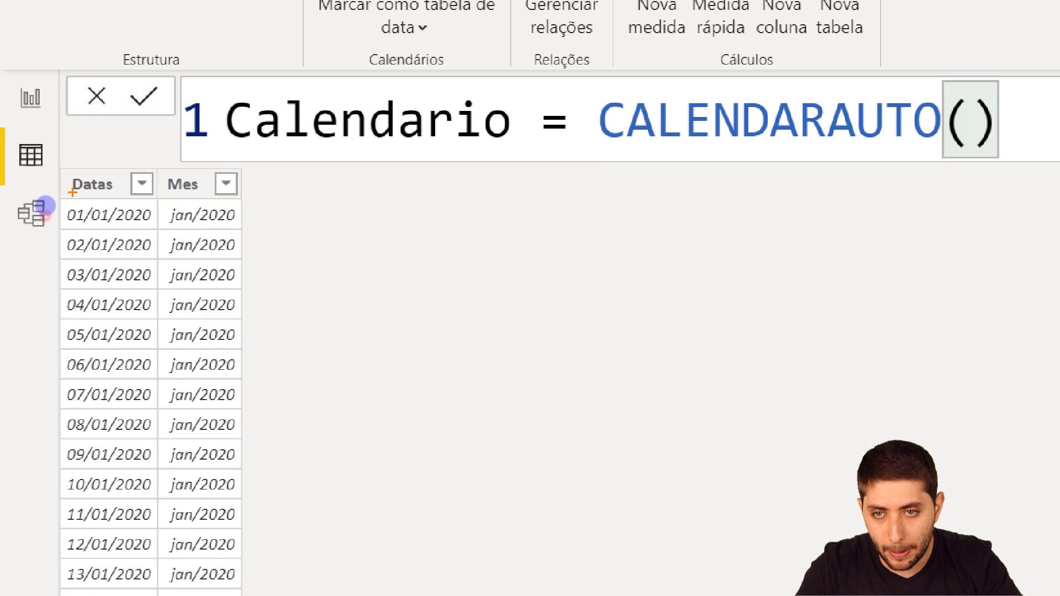
pyautogui.moveTo(905, 234); pyautogui.dragTo(904, 542)
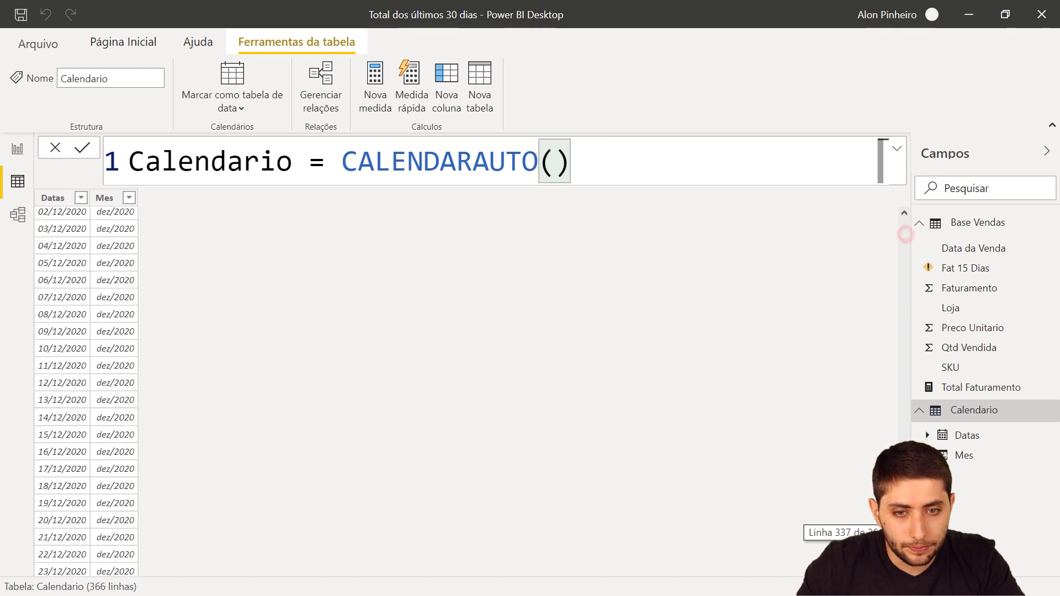
pyautogui.hotkey('ctrl', '1')
pyautogui.click(52, 575)
pyautogui.moveTo(48, 524); pyautogui.dragTo(165, 577)
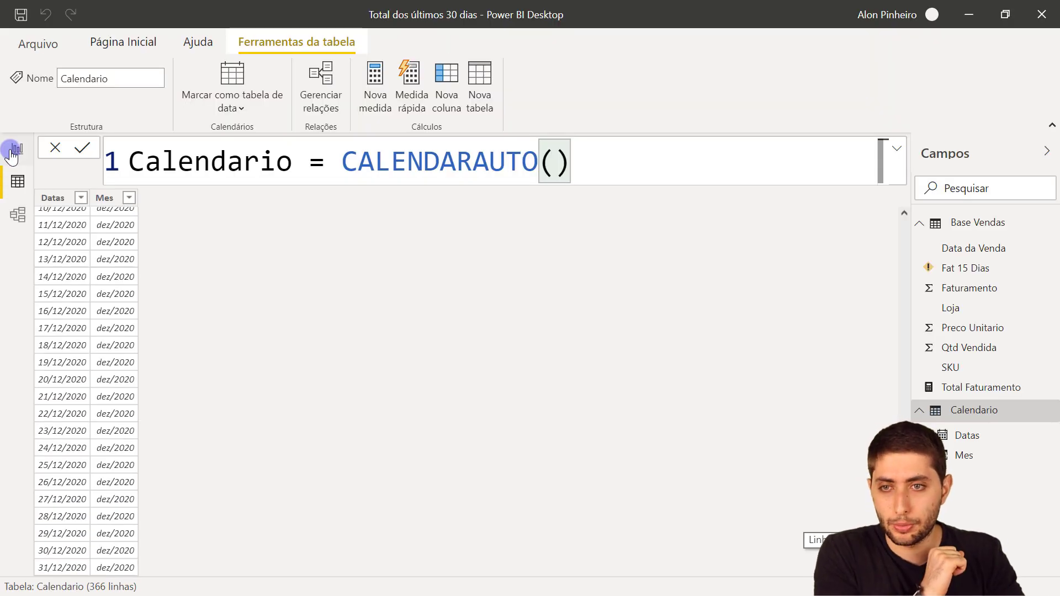
# Step: Return to the report, reopen the Fat 15 Dias measure, and remove the two closing parentheses after DATESBETWEEN(
pyautogui.click(13, 156)
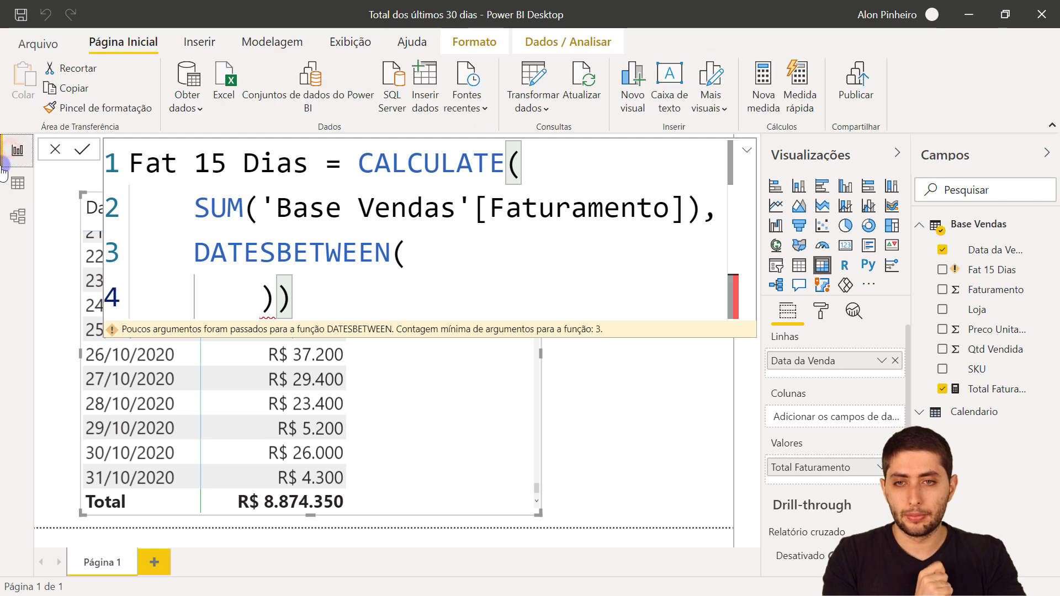
pyautogui.click(993, 270)
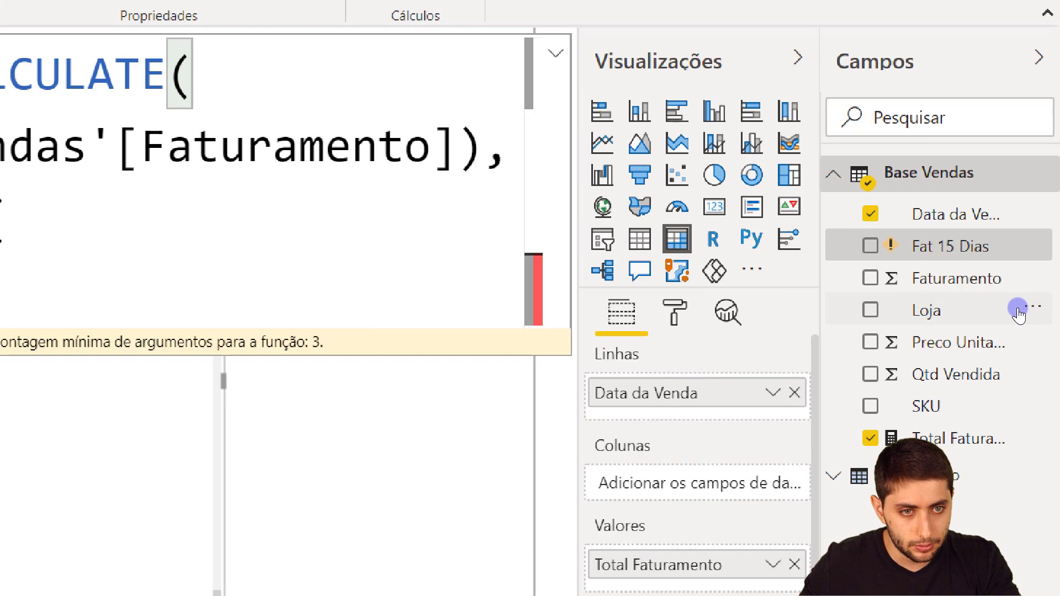
pyautogui.moveTo(824, 219); pyautogui.dragTo(1021, 267)
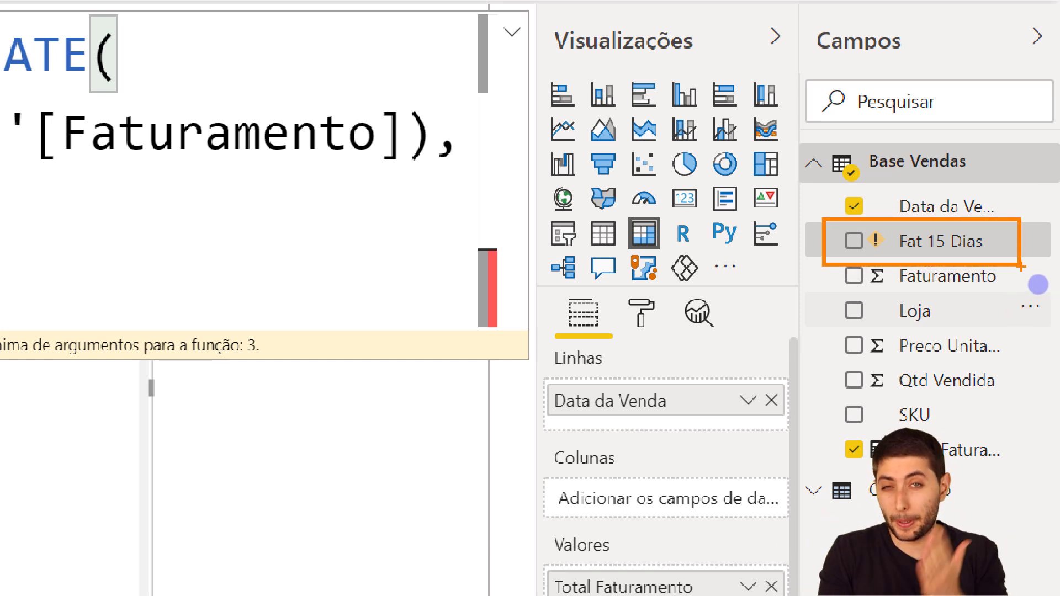
pyautogui.press('Escape')
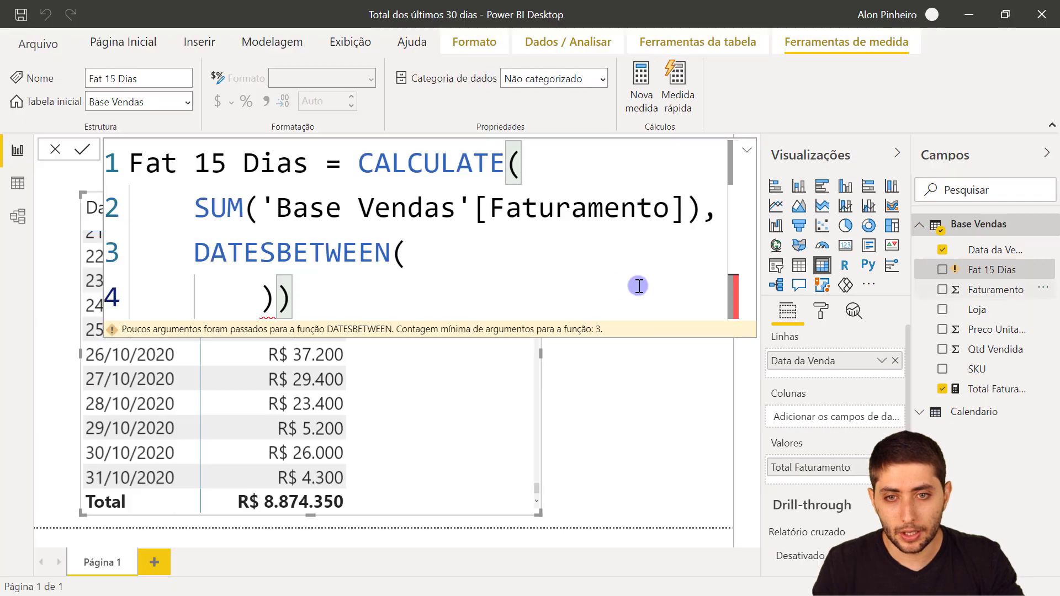
pyautogui.click(435, 286)
pyautogui.press('BackSpace')
pyautogui.press('BackSpace')
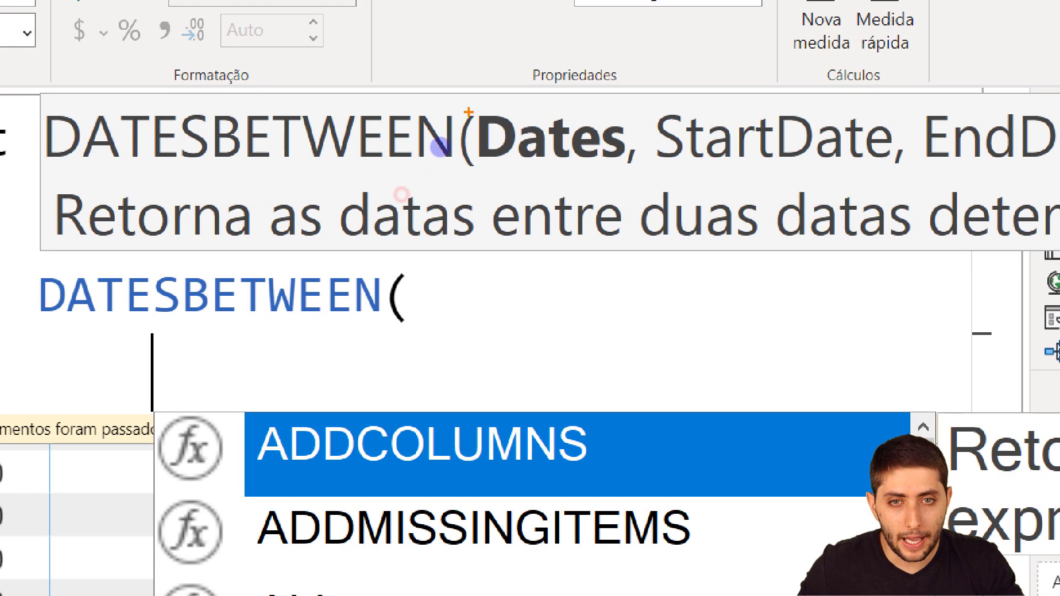
# Step: Enter Calendario[Datas] as the Dates argument of DATESBETWEEN, followed by a comma
pyautogui.moveTo(468, 112)
pyautogui.mouseDown()
pyautogui.moveTo(552, 175)
pyautogui.moveTo(633, 177)
pyautogui.mouseUp()
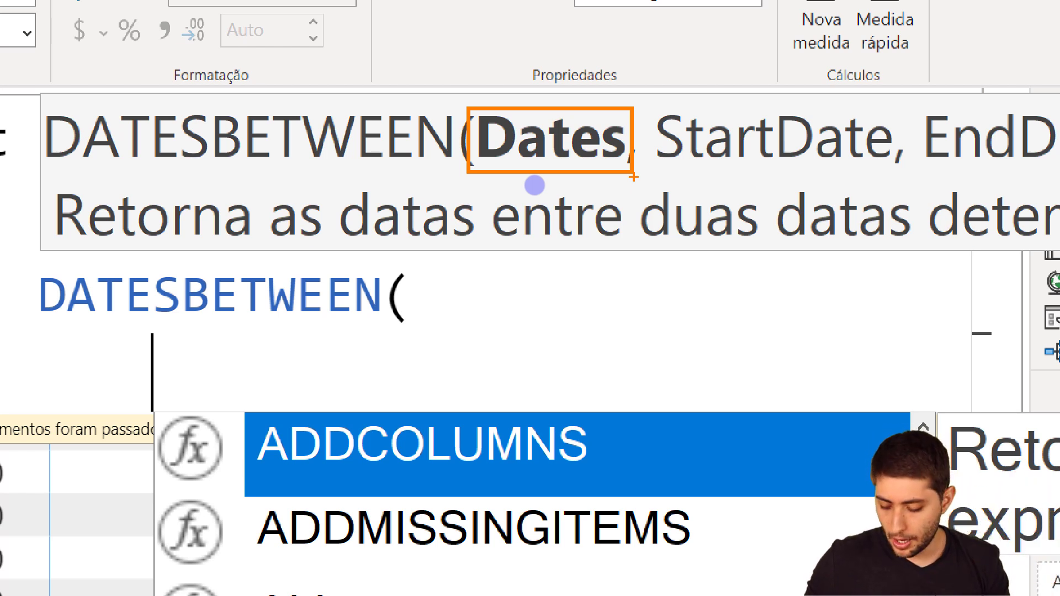
pyautogui.press('Escape')
pyautogui.write('datas')
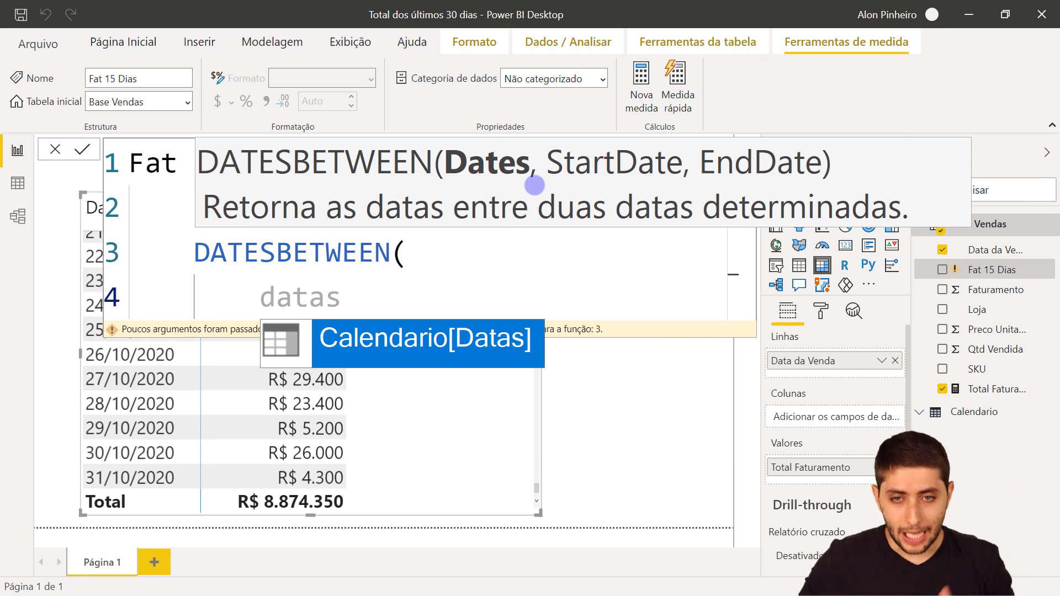
pyautogui.press('Tab')
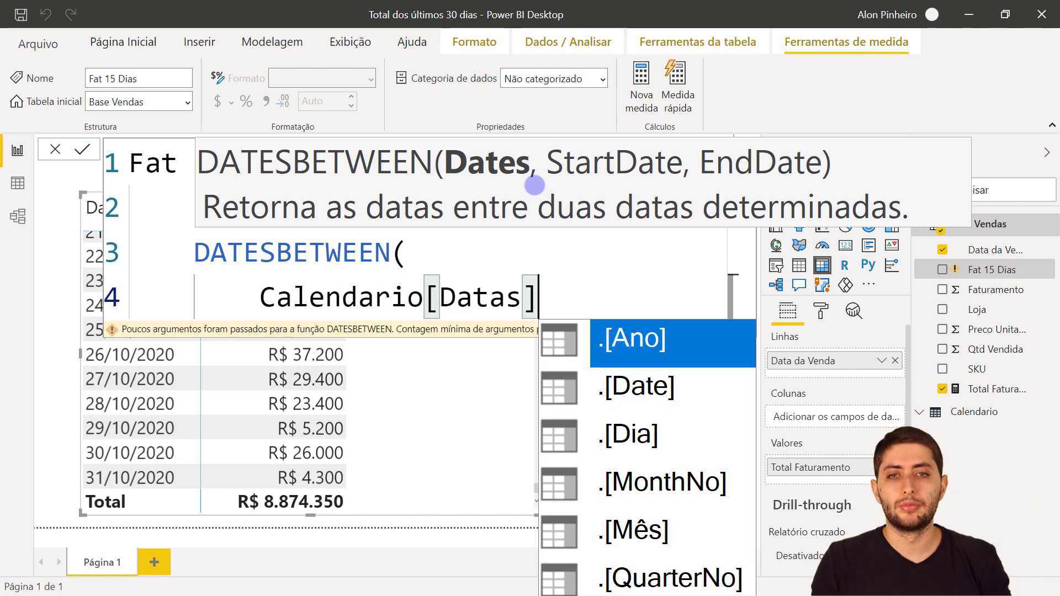
pyautogui.write(',')
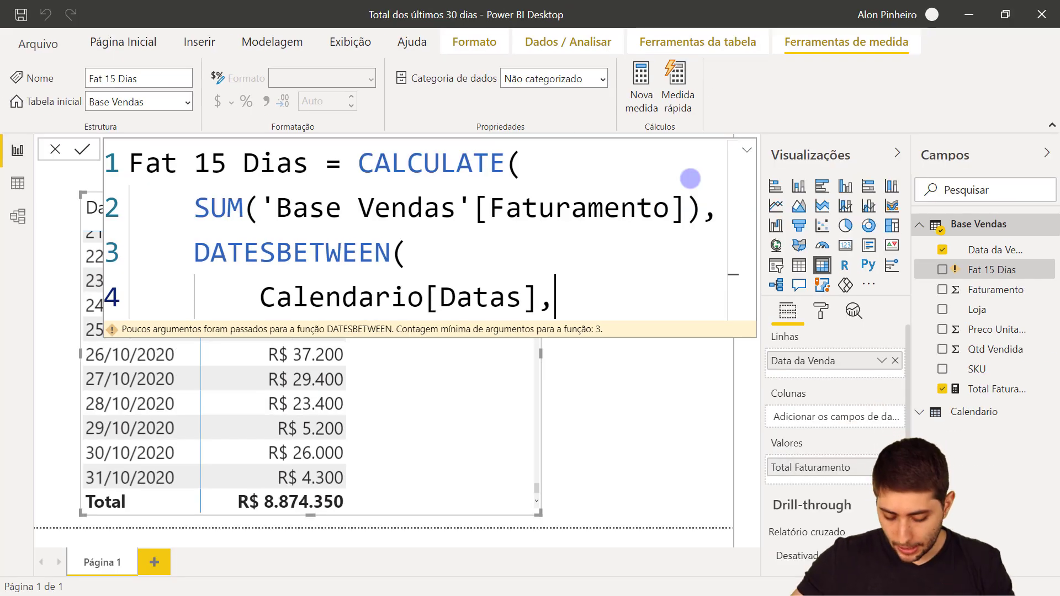
# Step: Start a new line in the Fat 15 Dias formula for the StartDate argument of DATESBETWEEN
pyautogui.hotkey('shift', 'Return')
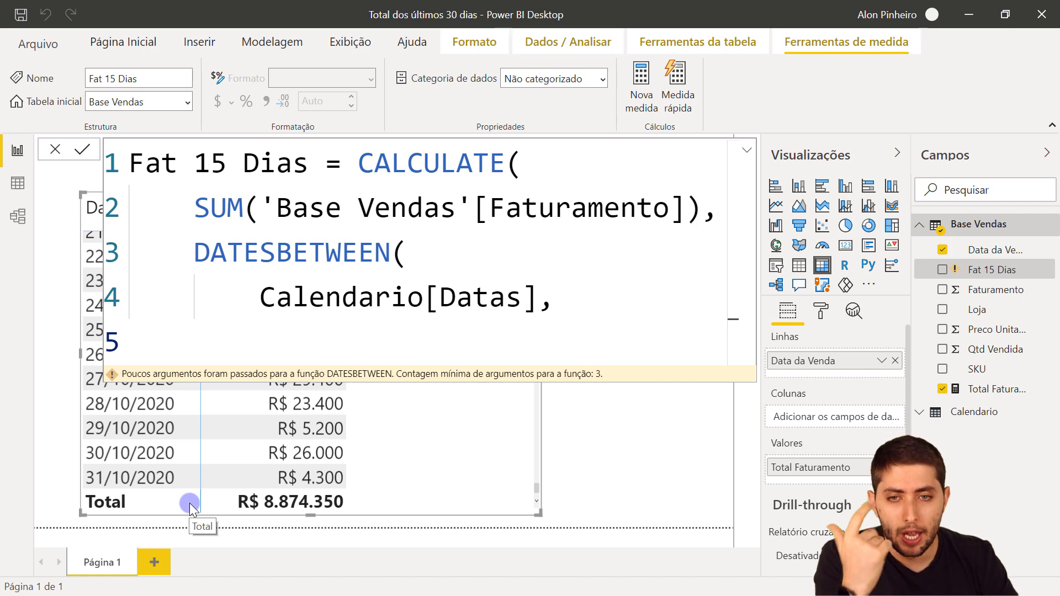
pyautogui.write('16/10/2020')
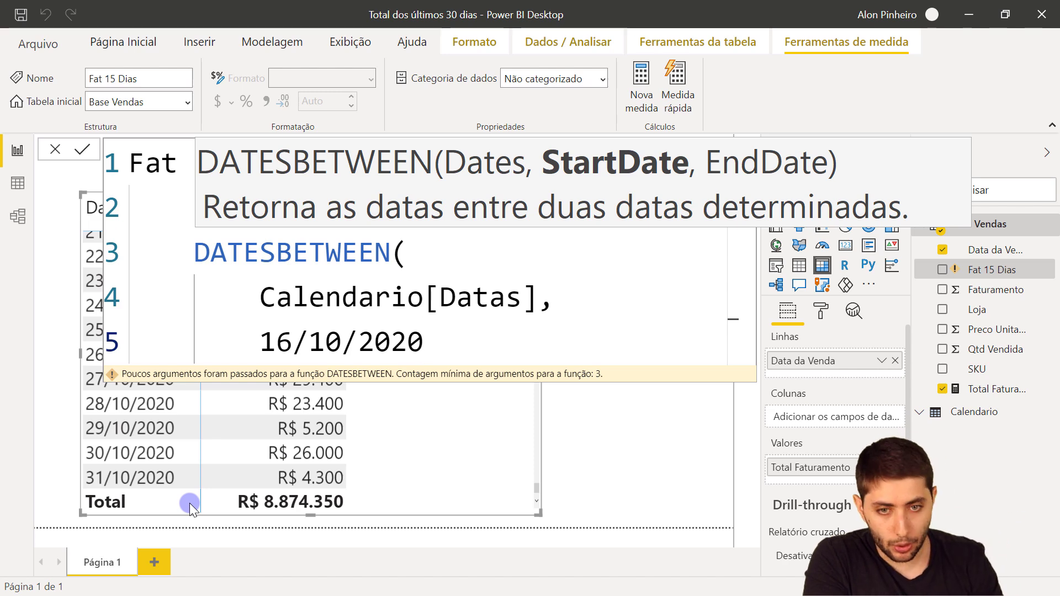
pyautogui.press('BackSpace')
pyautogui.press('BackSpace')
pyautogui.press('BackSpace')
pyautogui.press('BackSpace')
pyautogui.press('BackSpace')
pyautogui.press('BackSpace')
pyautogui.press('BackSpace')
pyautogui.press('BackSpace')
pyautogui.press('BackSpace')
pyautogui.press('BackSpace')
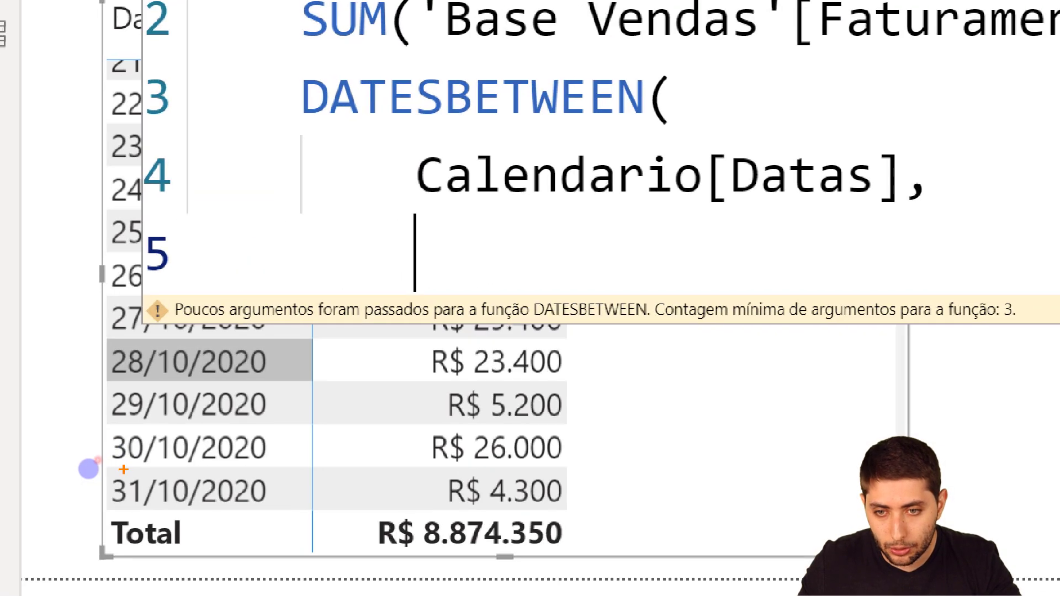
# Step: Enter MAX('Base Vendas'[Data da Venda]) as the StartDate argument of DATESBETWEEN
pyautogui.moveTo(104, 469); pyautogui.dragTo(300, 512)
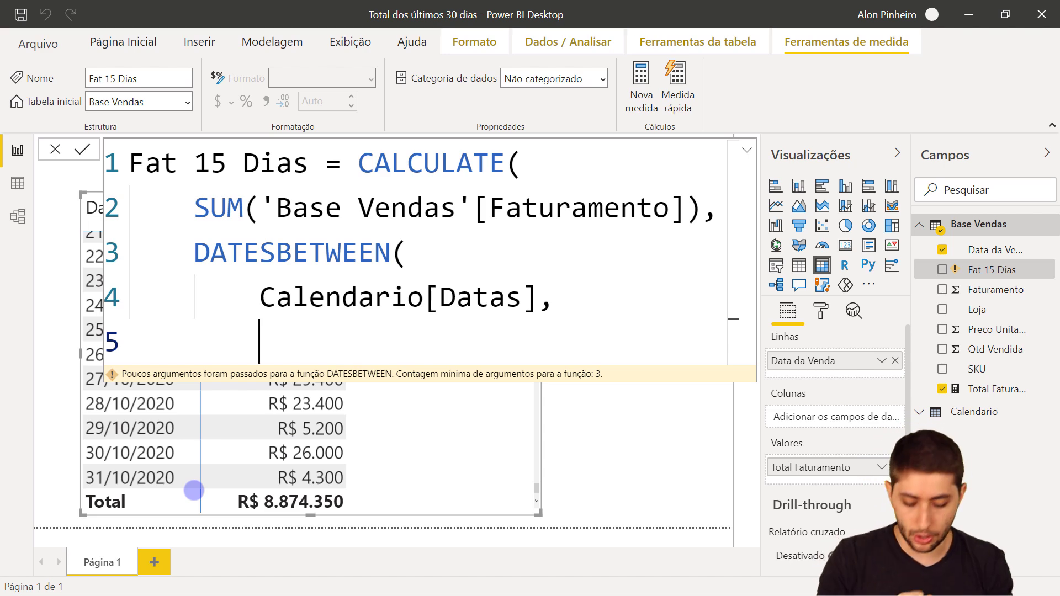
pyautogui.write('max')
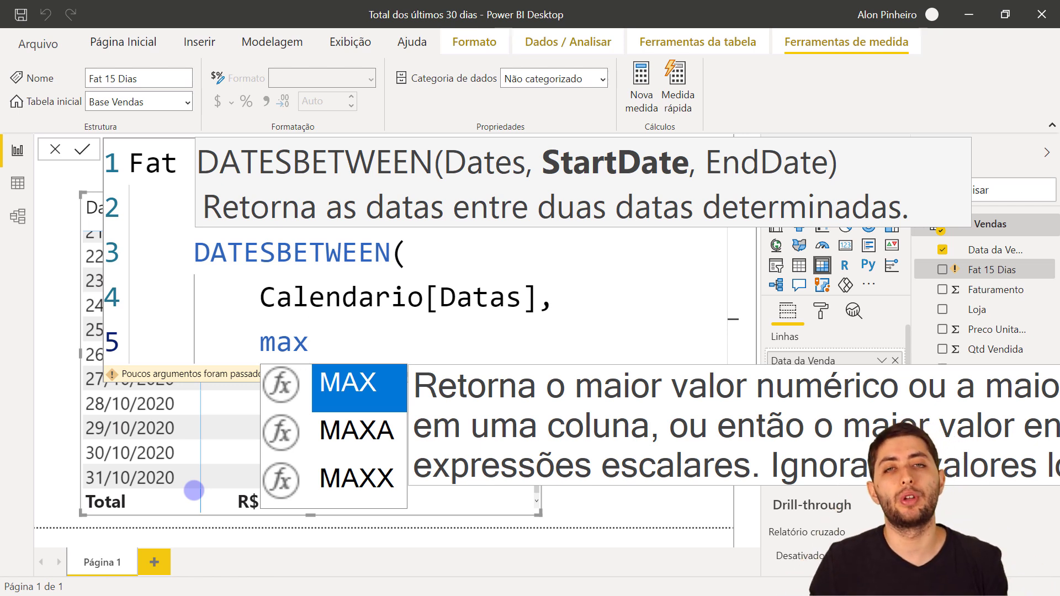
pyautogui.press('Tab')
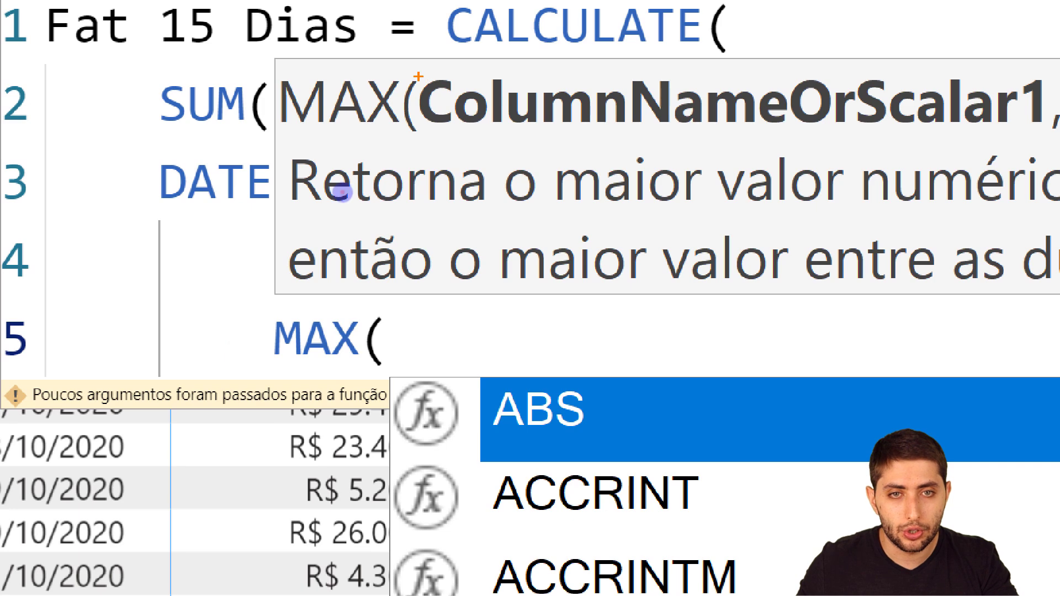
pyautogui.moveTo(699, 228); pyautogui.dragTo(708, 225)
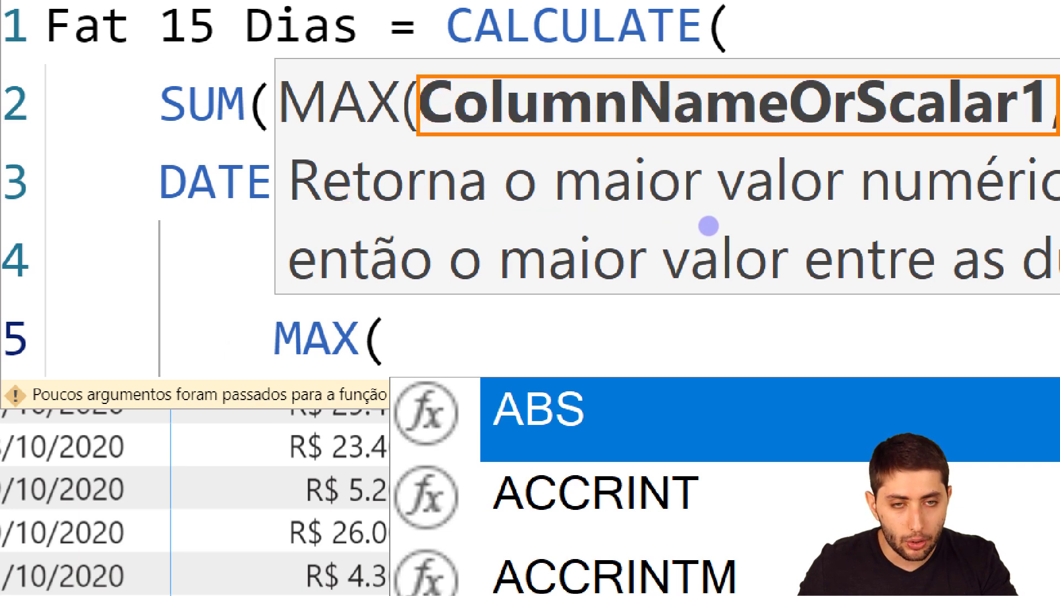
pyautogui.press('Escape')
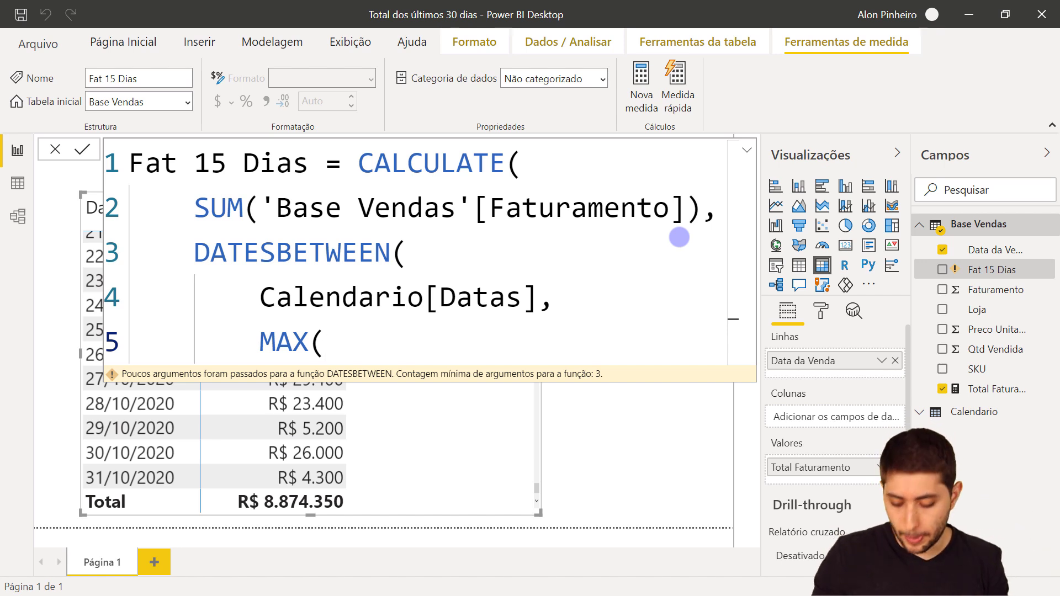
pyautogui.write('dat')
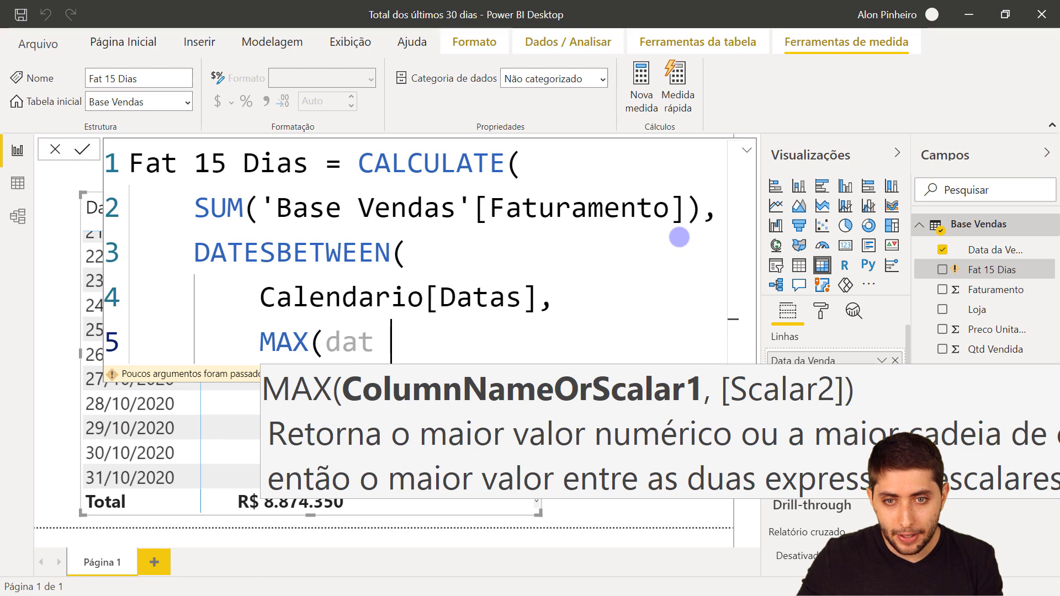
pyautogui.write('a da ve')
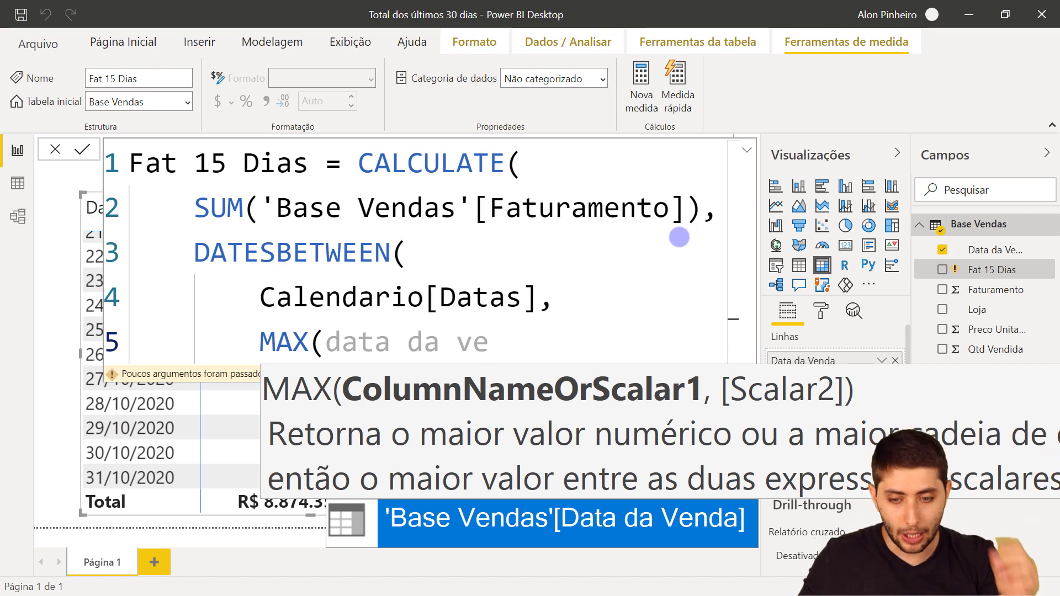
pyautogui.press('Tab')
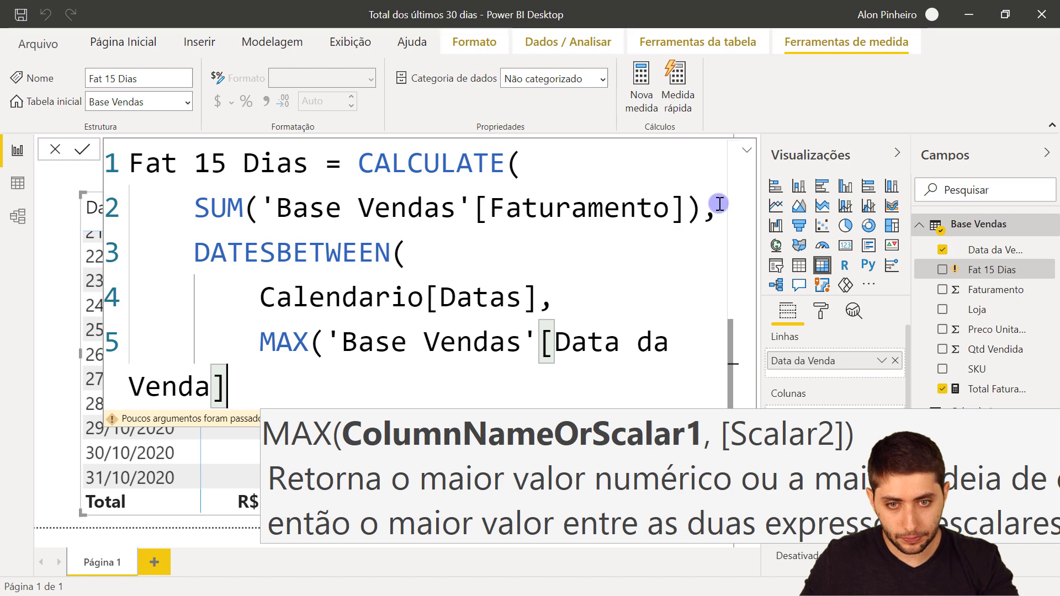
pyautogui.write(')')
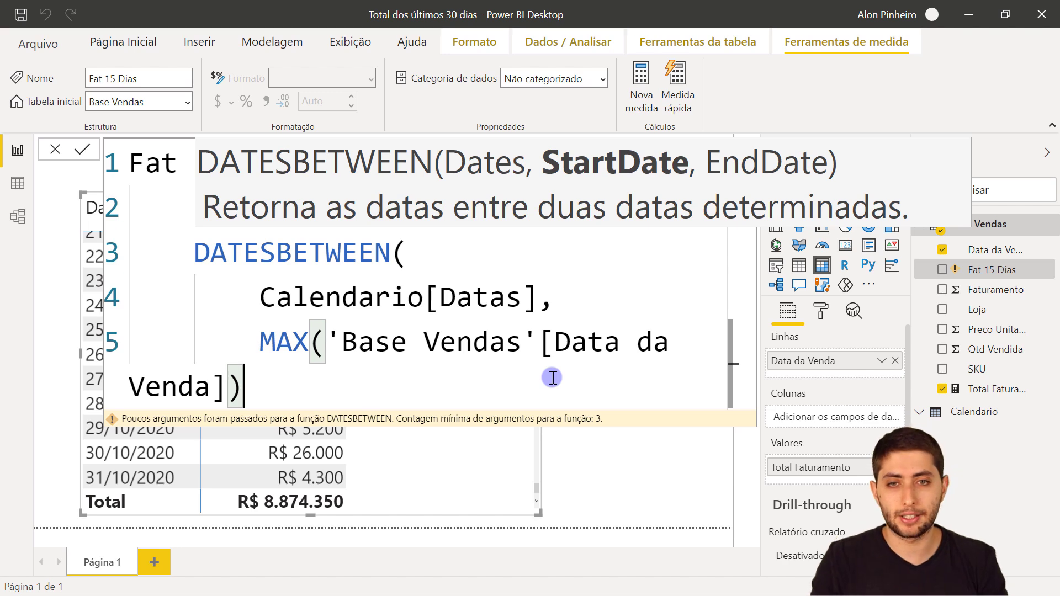
pyautogui.moveTo(210, 252); pyautogui.dragTo(359, 253)
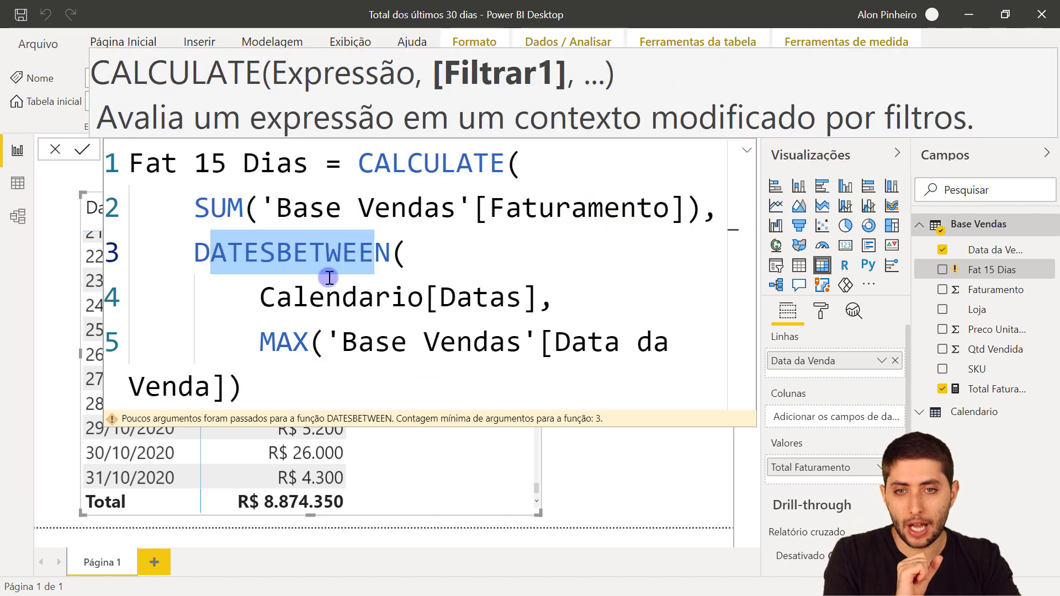
pyautogui.click(264, 299)
pyautogui.moveTo(330, 299); pyautogui.dragTo(530, 302)
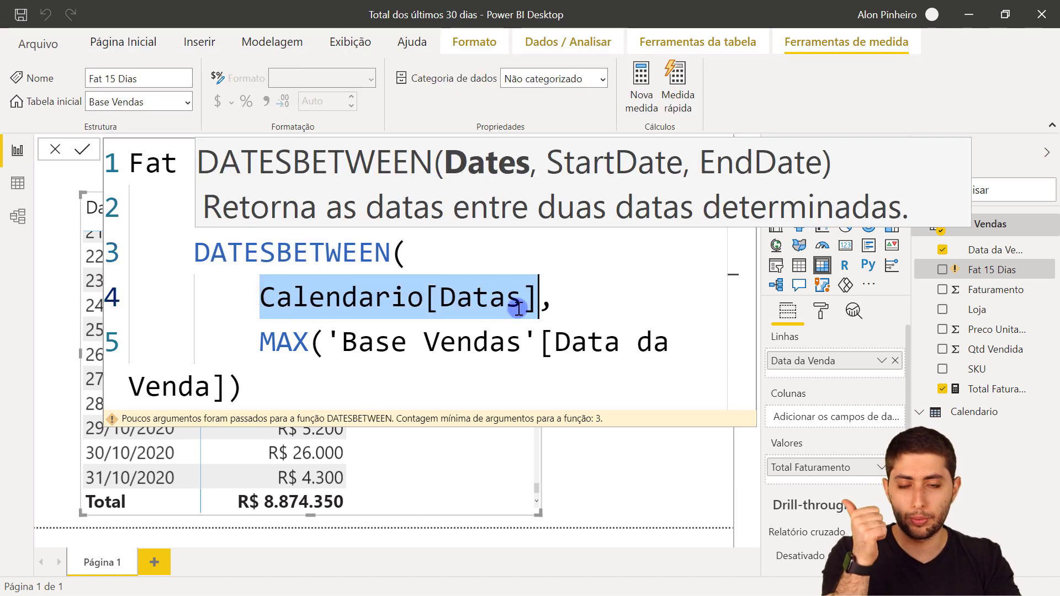
pyautogui.click(261, 343)
pyautogui.moveTo(259, 344); pyautogui.dragTo(302, 384)
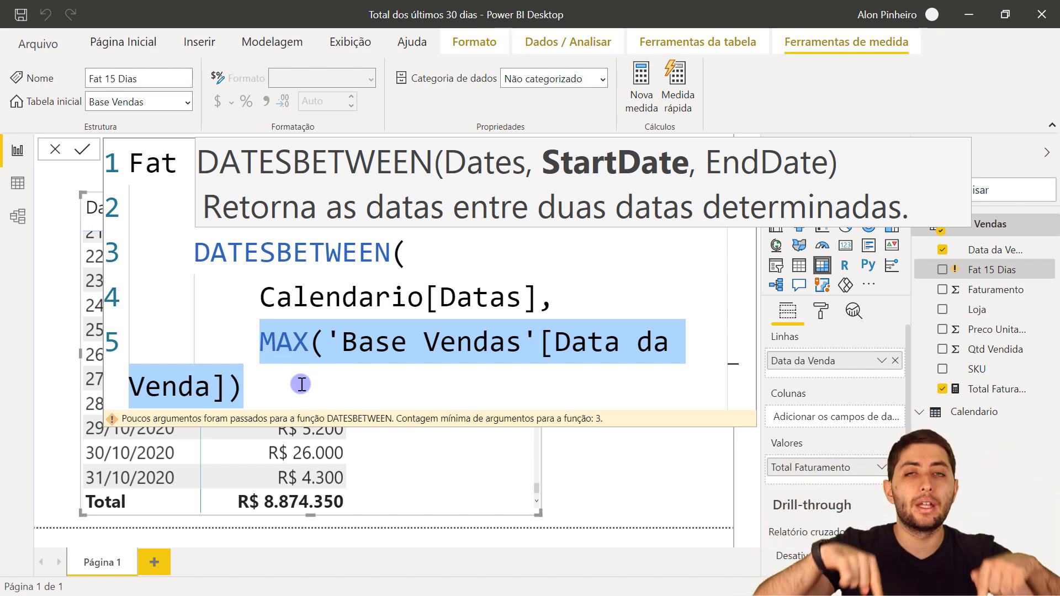
# Step: Subtract 15 from the MAX expression in StartDate, followed by a comma and a new line
pyautogui.click(296, 387)
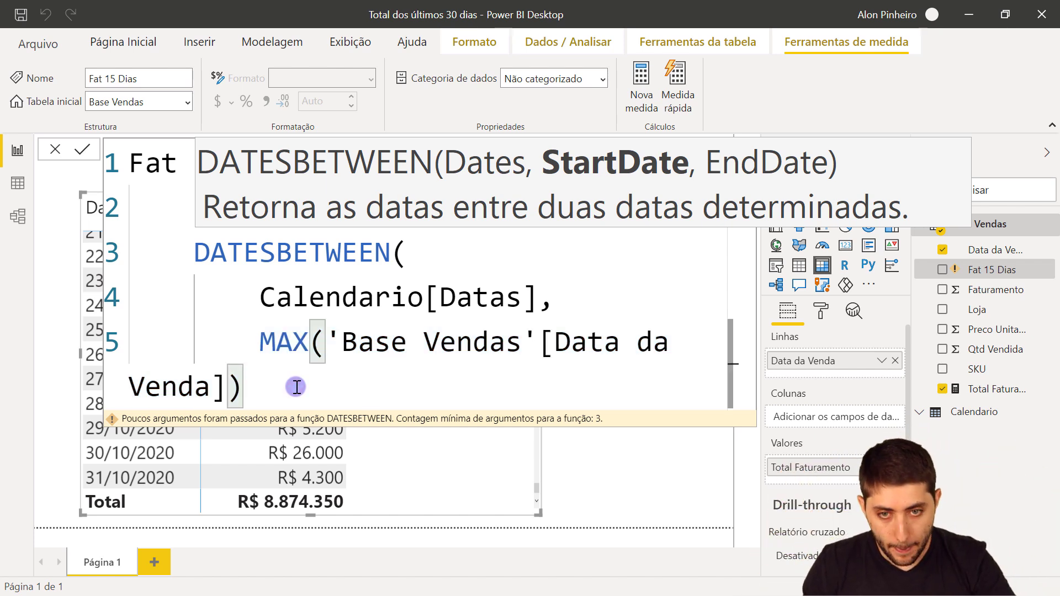
pyautogui.write('-15')
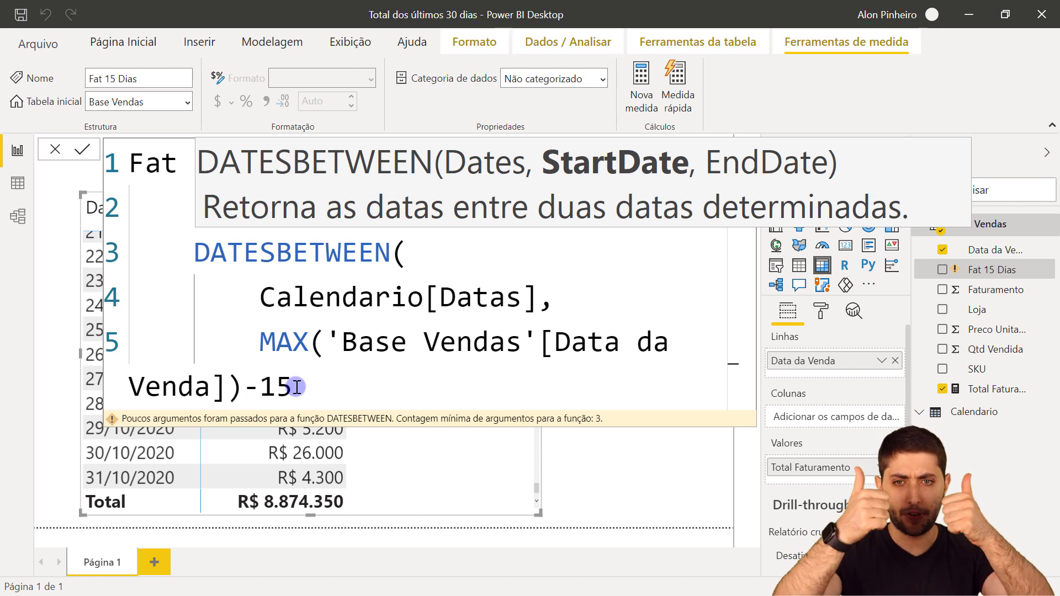
pyautogui.write(',')
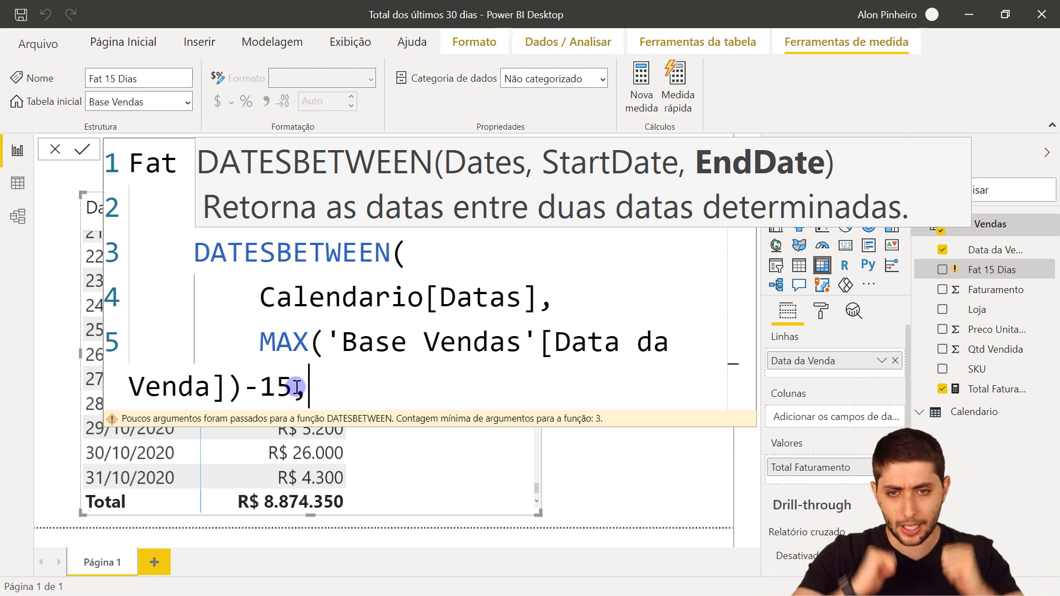
pyautogui.hotkey('shift', 'Return')
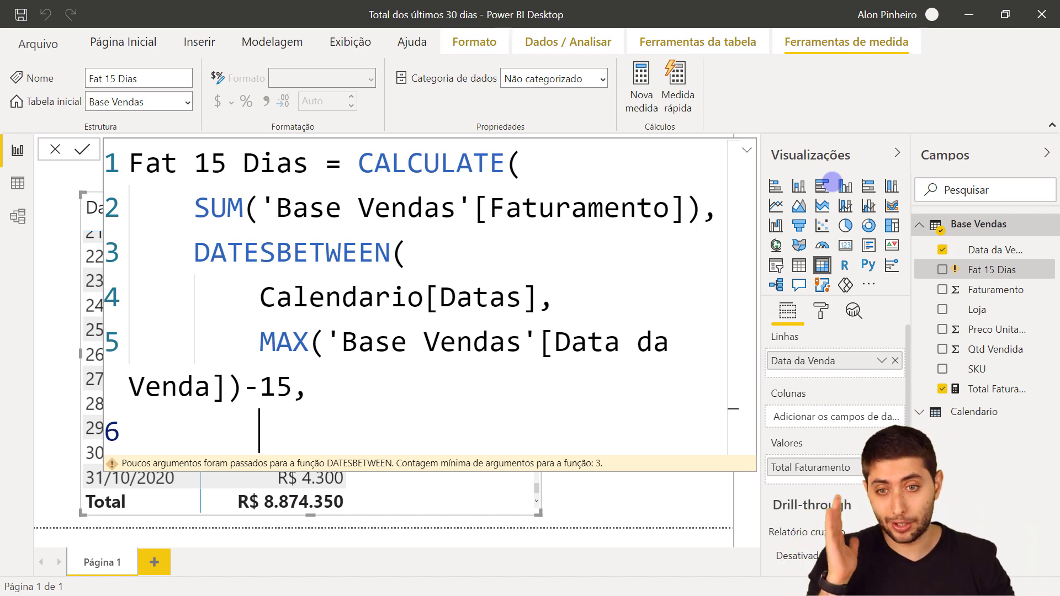
# Step: Enter MAX('Base Vendas'[Data da Venda]) as the EndDate argument of DATESBETWEEN
pyautogui.write('max')
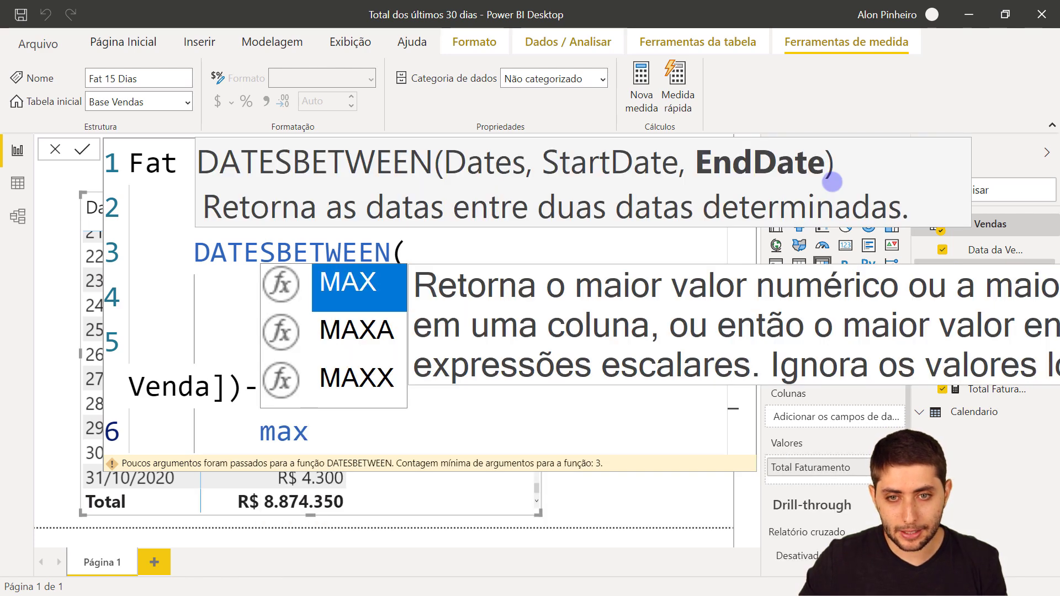
pyautogui.press('Tab')
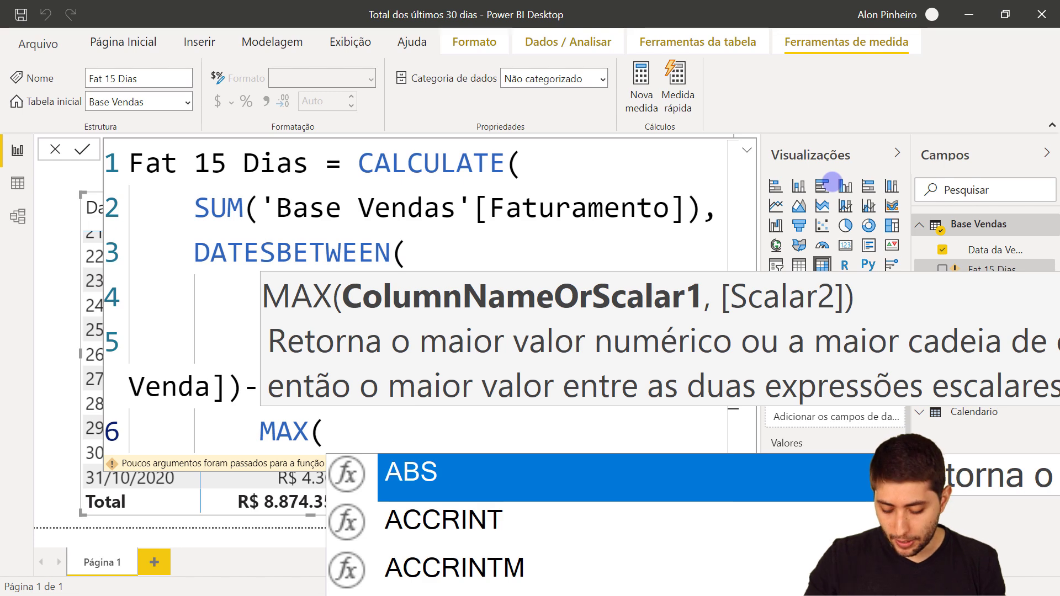
pyautogui.write('data da')
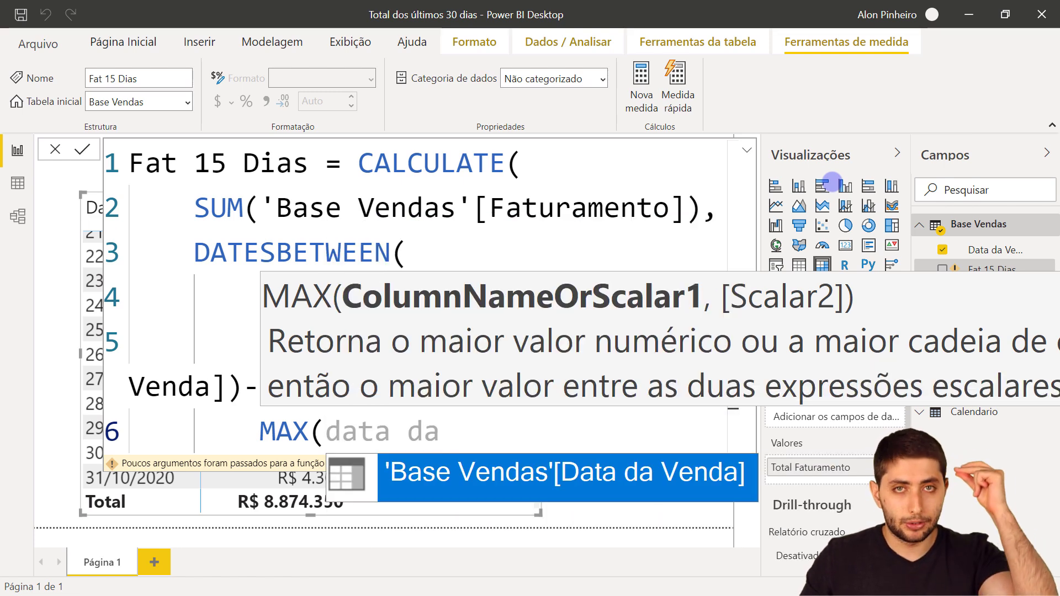
pyautogui.press('Tab')
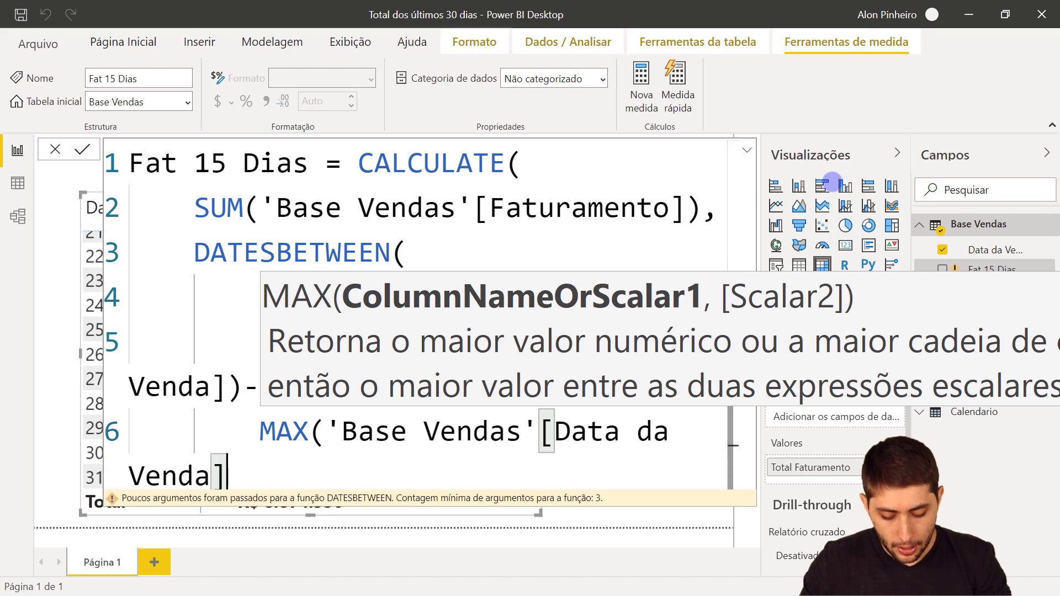
pyautogui.write(')')
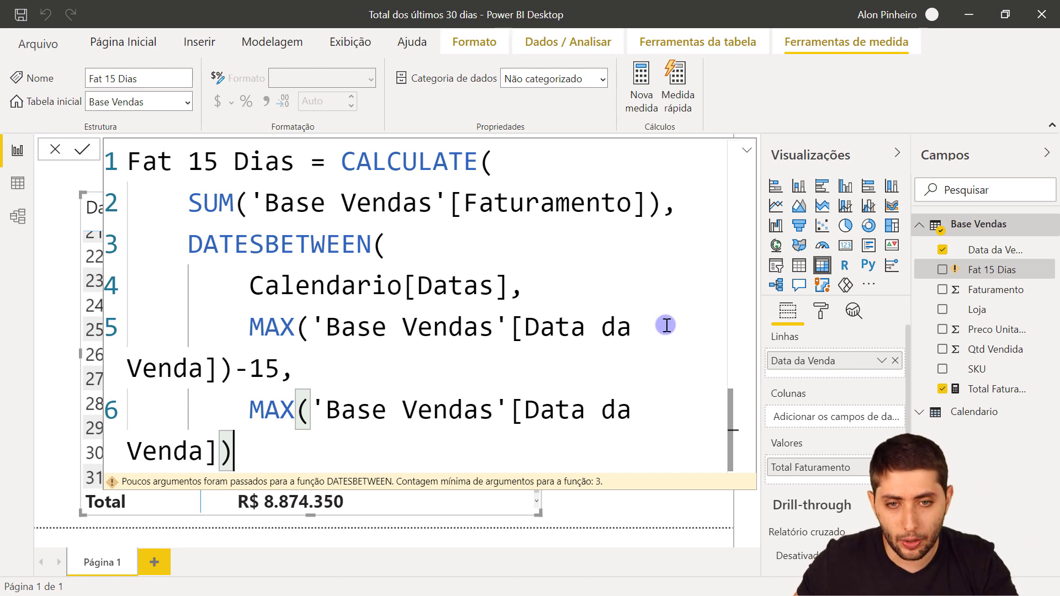
pyautogui.scroll(-2, 551, 389)
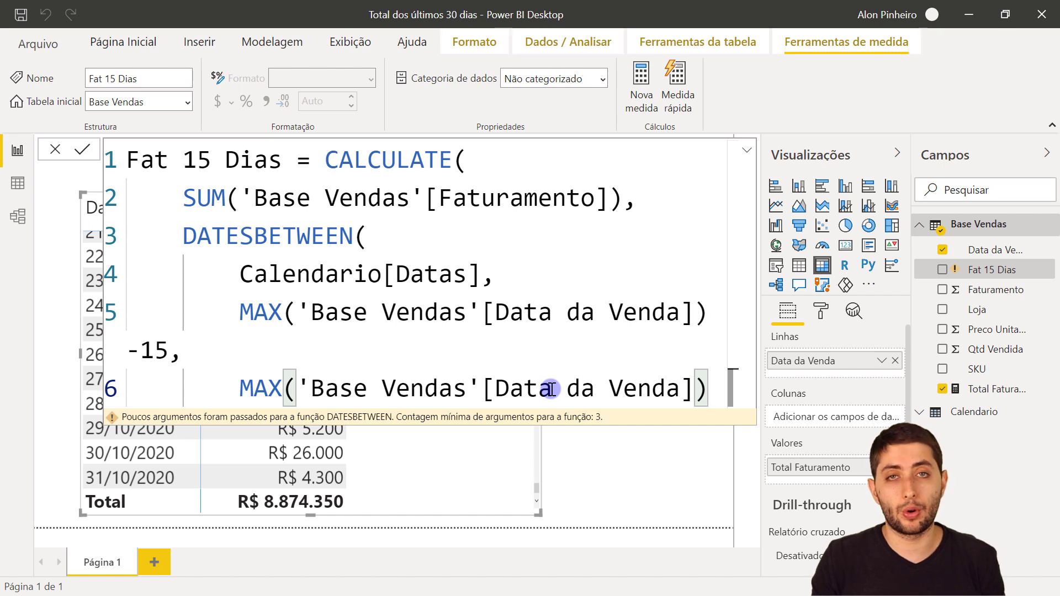
# Step: Close DATESBETWEEN and CALCULATE with parentheses on separate new lines and commit the Fat 15 Dias measure
pyautogui.hotkey('shift', 'Return')
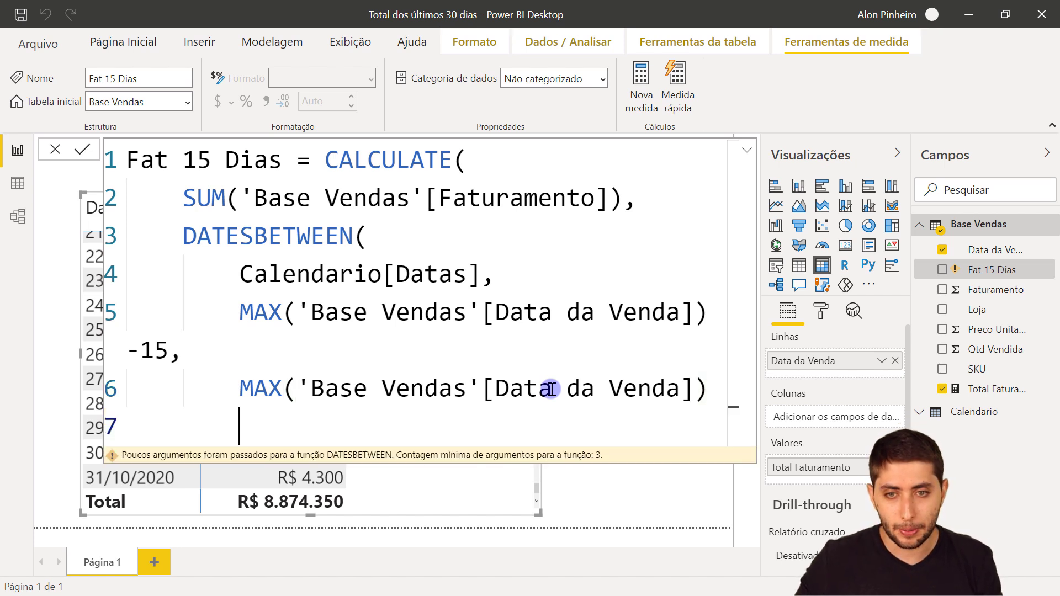
pyautogui.write(')')
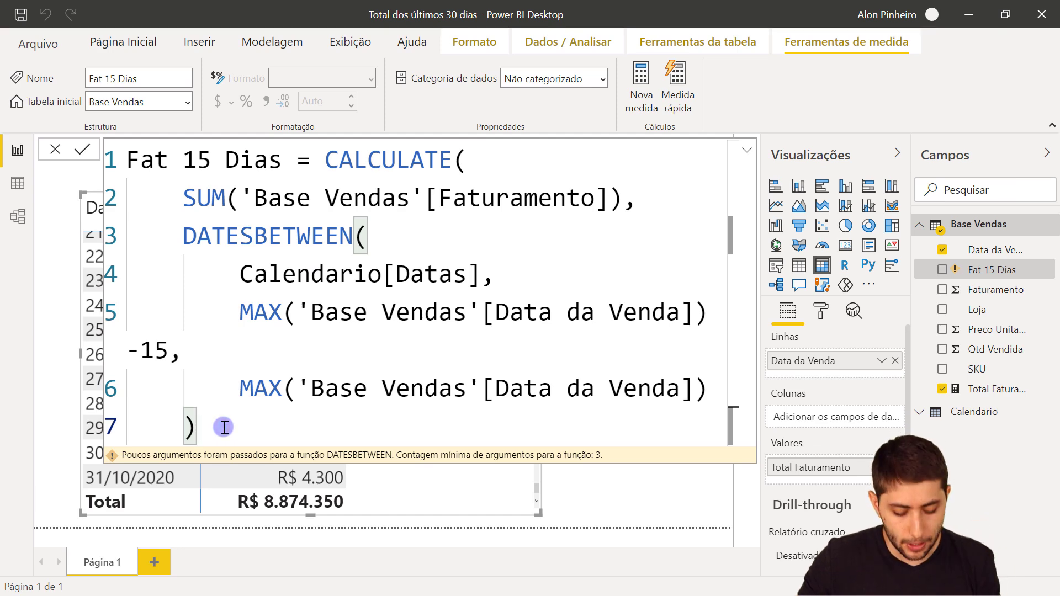
pyautogui.hotkey('shift', 'Return')
pyautogui.write(')')
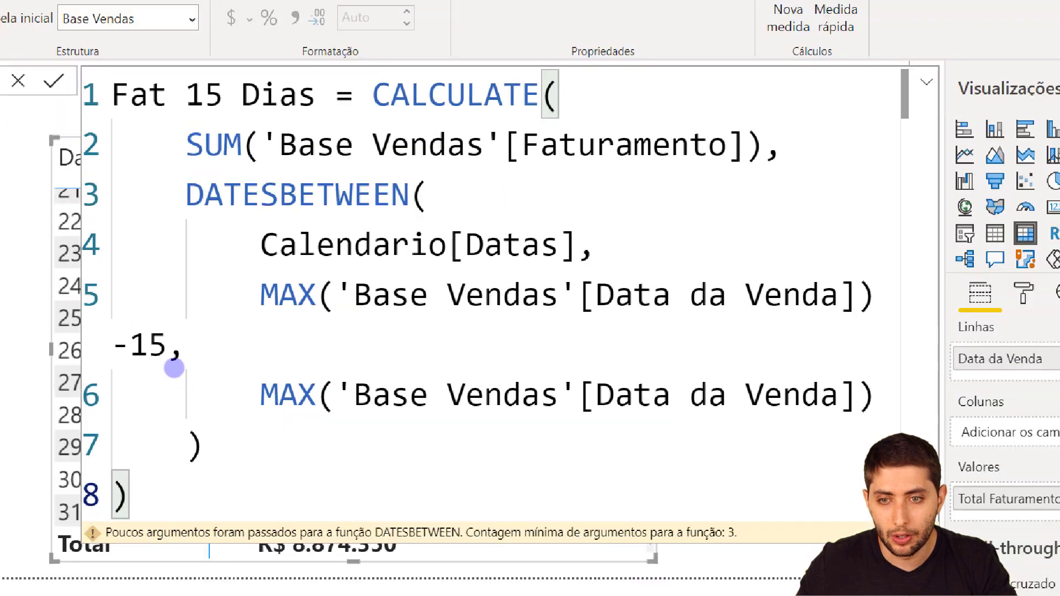
pyautogui.click(174, 367)
pyautogui.moveTo(121, 437); pyautogui.dragTo(148, 490)
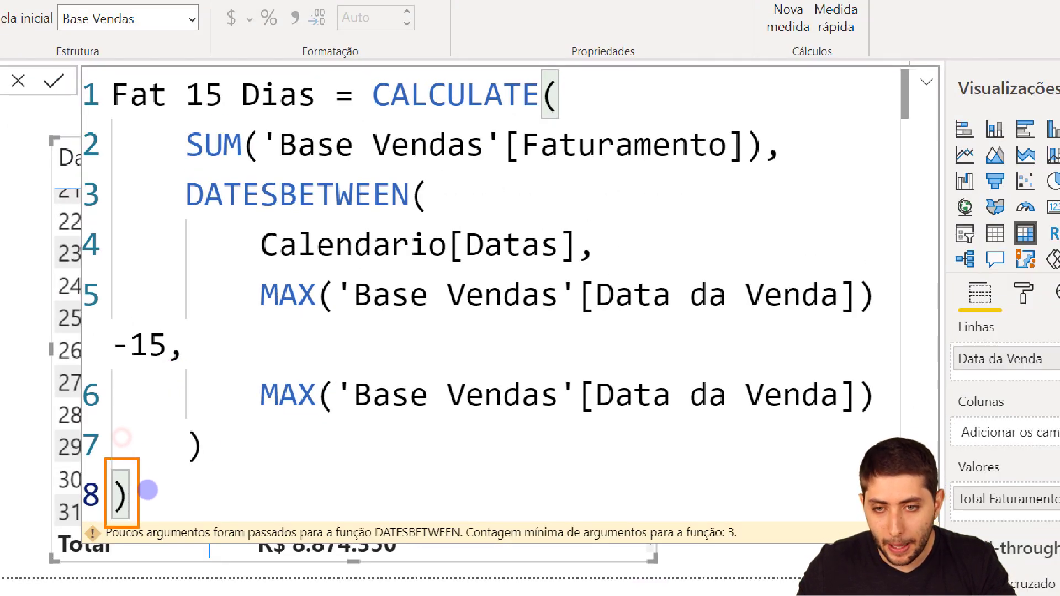
pyautogui.click(449, 145)
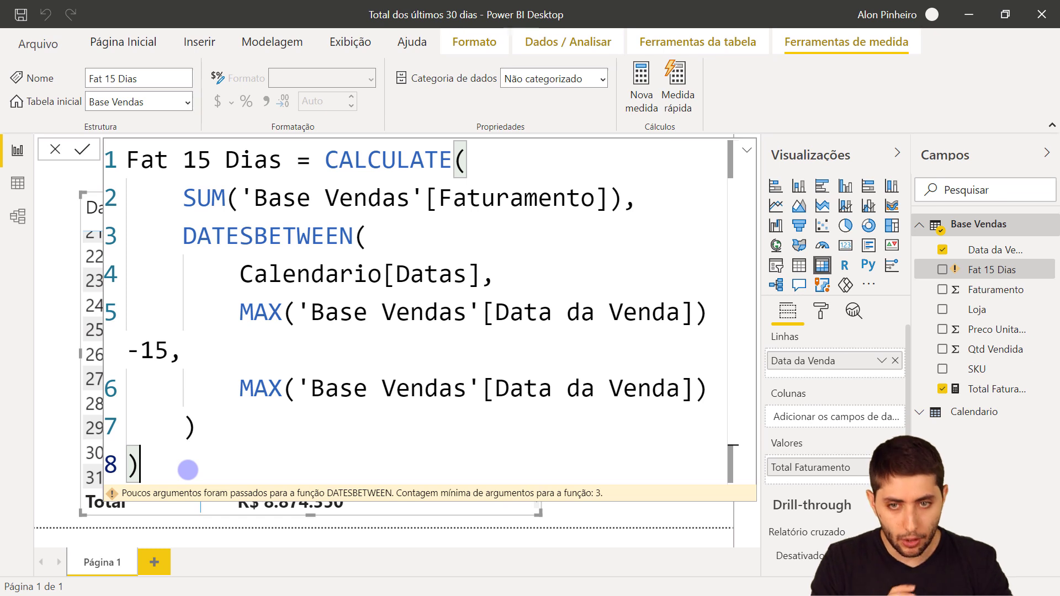
pyautogui.press('Return')
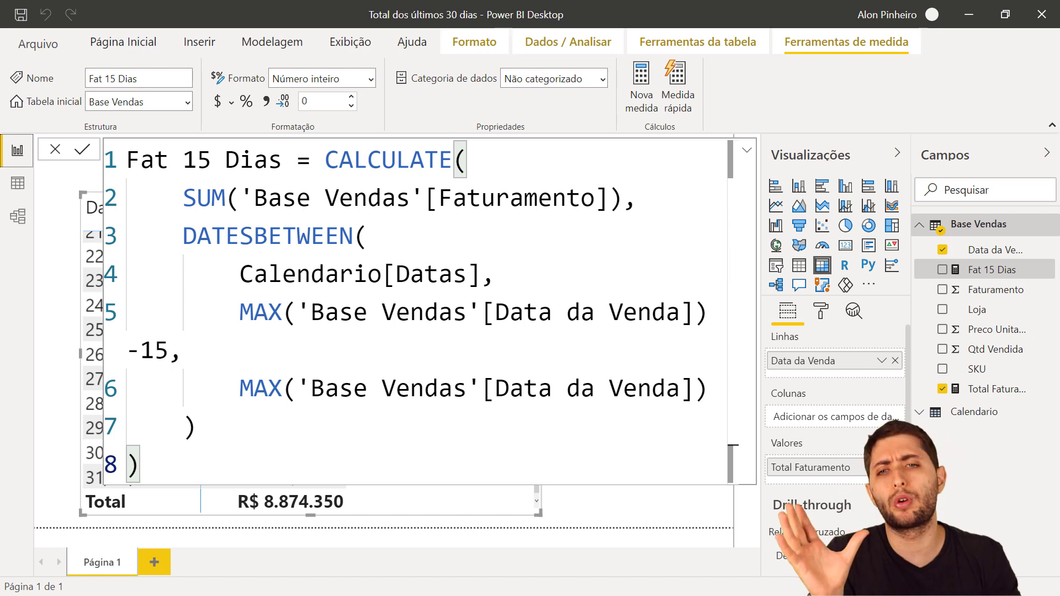
pyautogui.scroll(-1, 409, 334)
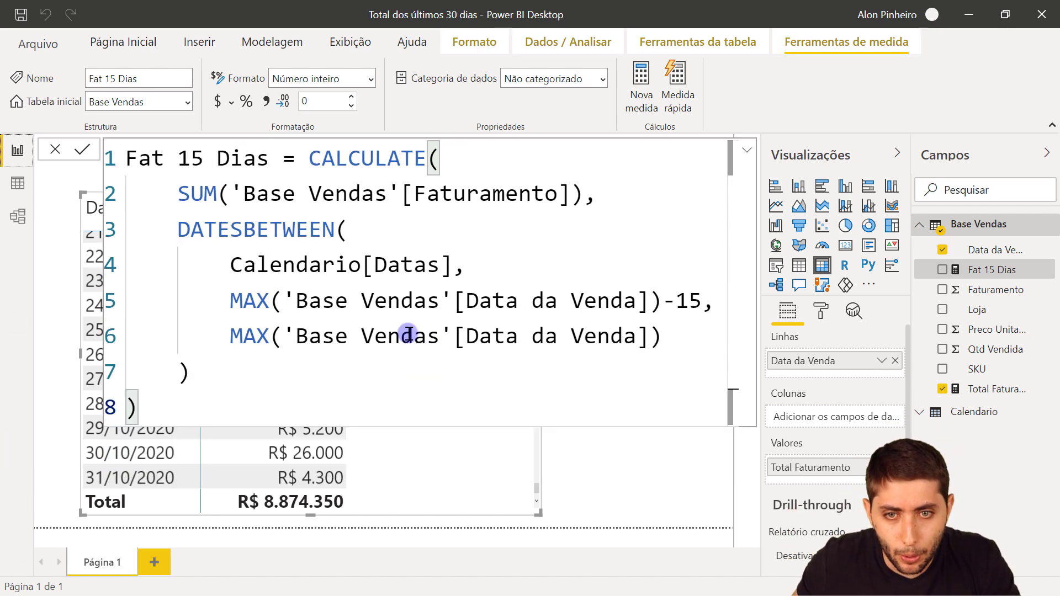
# Step: Review the Total Faturamento values for the latest sale dates in the matrix beside the Fat 15 Dias card
pyautogui.scroll(-1, 408, 334)
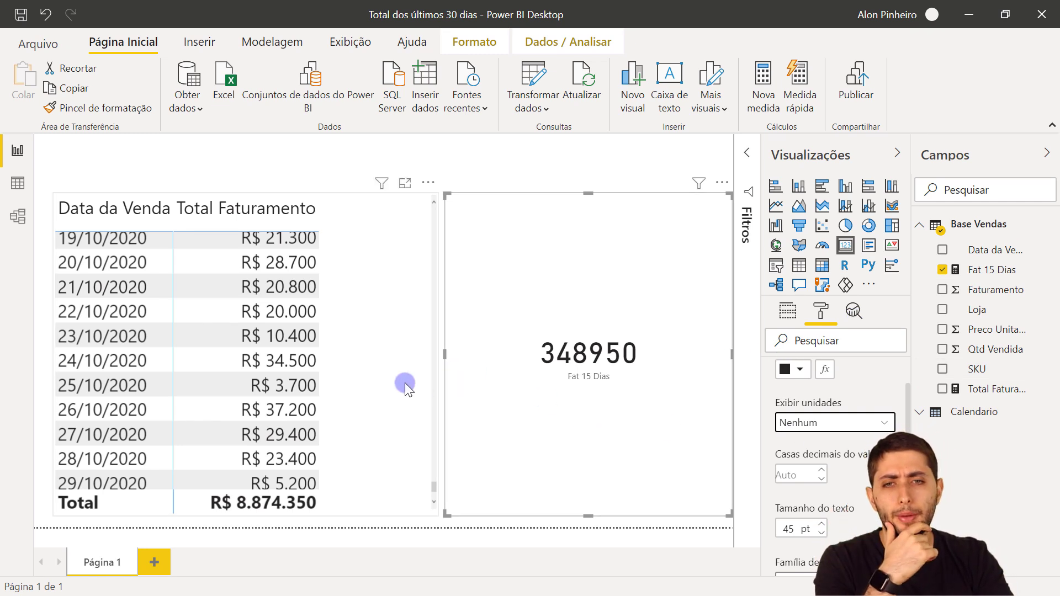
pyautogui.scroll(-2, 386, 369)
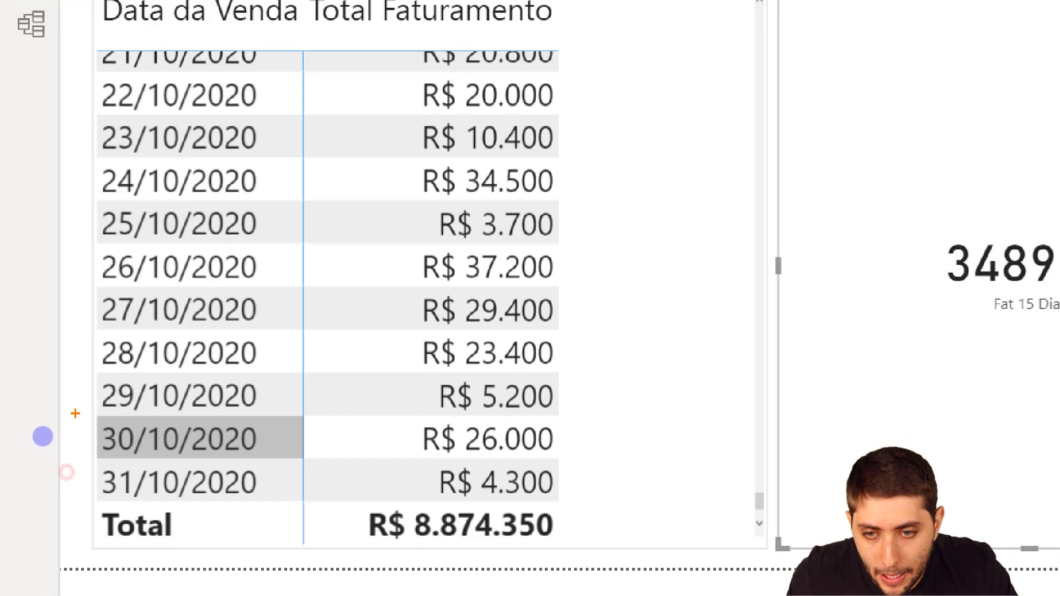
pyautogui.moveTo(73, 407)
pyautogui.mouseDown()
pyautogui.moveTo(379, 560)
pyautogui.moveTo(561, 565)
pyautogui.moveTo(586, 540)
pyautogui.mouseUp()
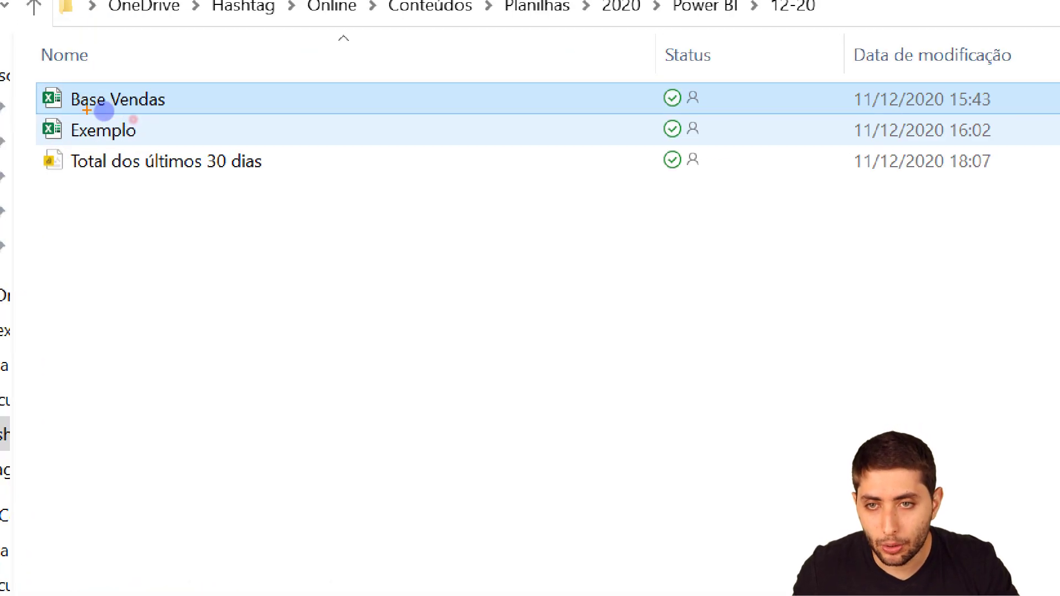
# Step: Open the Base Vendas workbook from the 12-20 folder and go to the first empty row below the sales data
pyautogui.moveTo(31, 75)
pyautogui.mouseDown()
pyautogui.moveTo(144, 119)
pyautogui.moveTo(186, 115)
pyautogui.mouseUp()
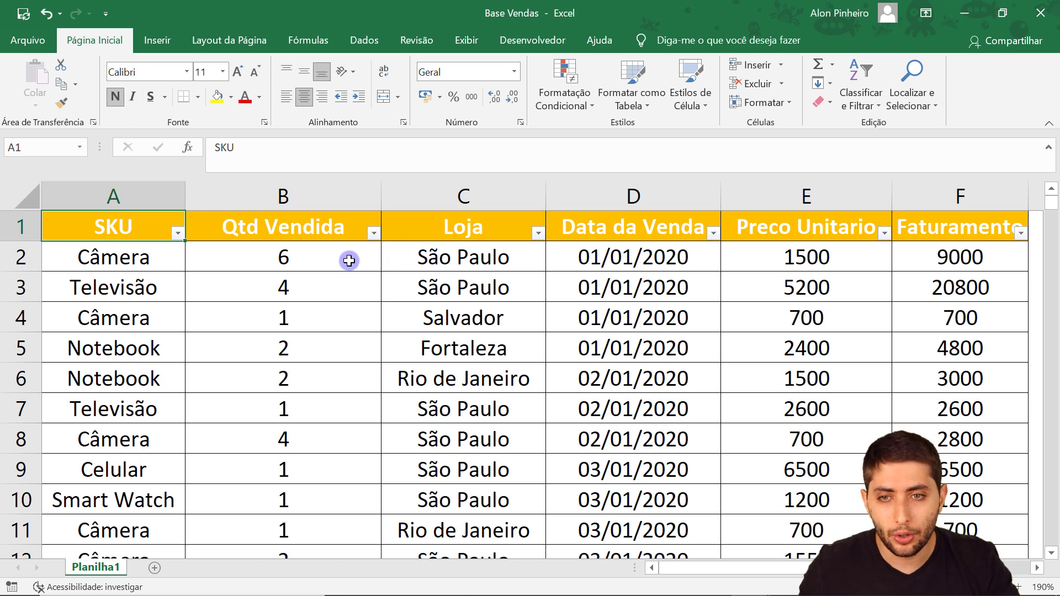
pyautogui.scroll(-1, 346, 260)
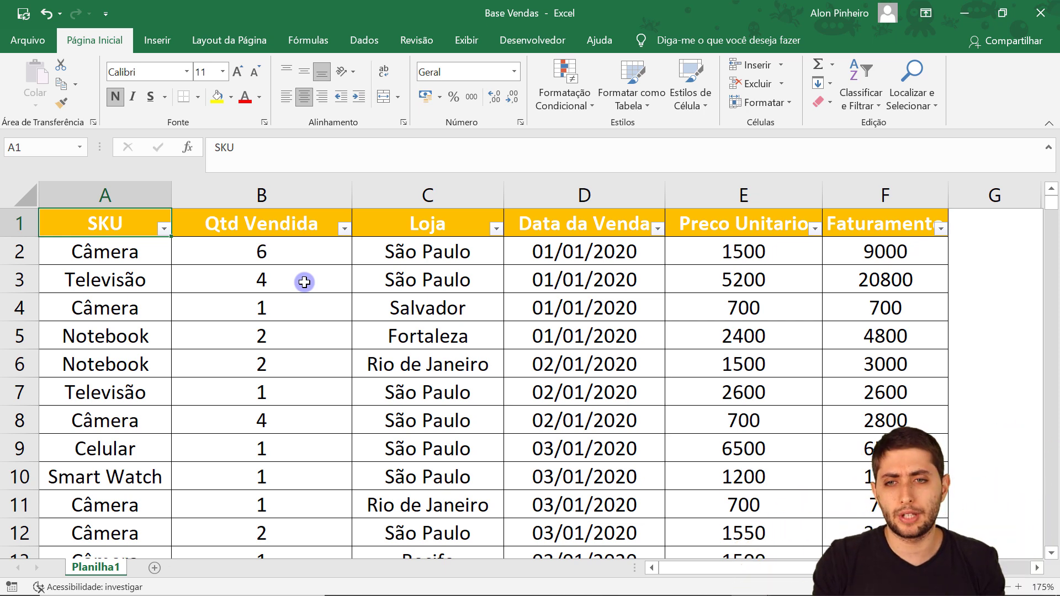
pyautogui.hotkey('ctrl', 'Down')
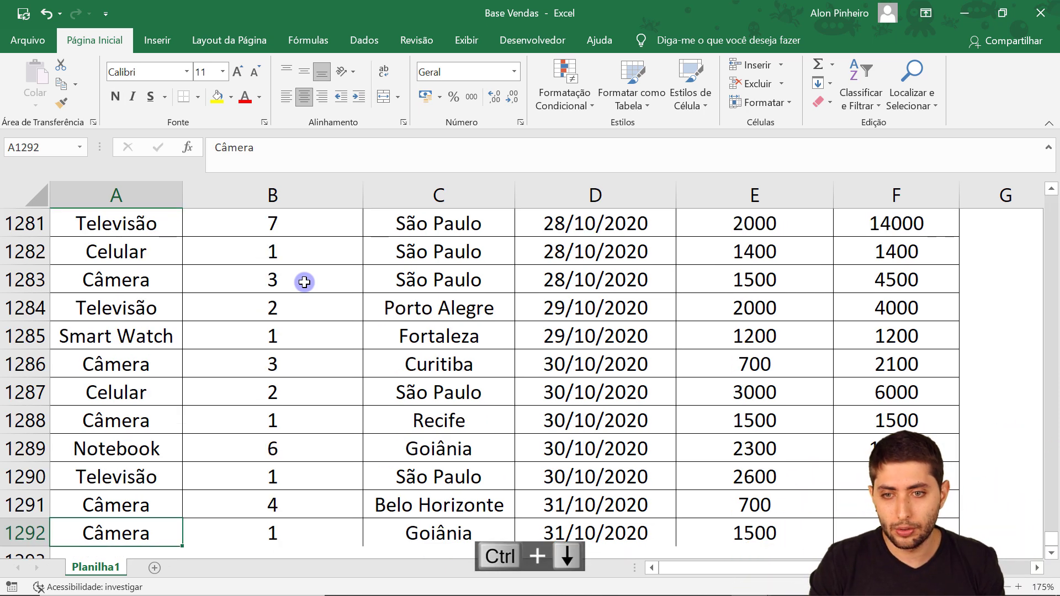
pyautogui.press('Down')
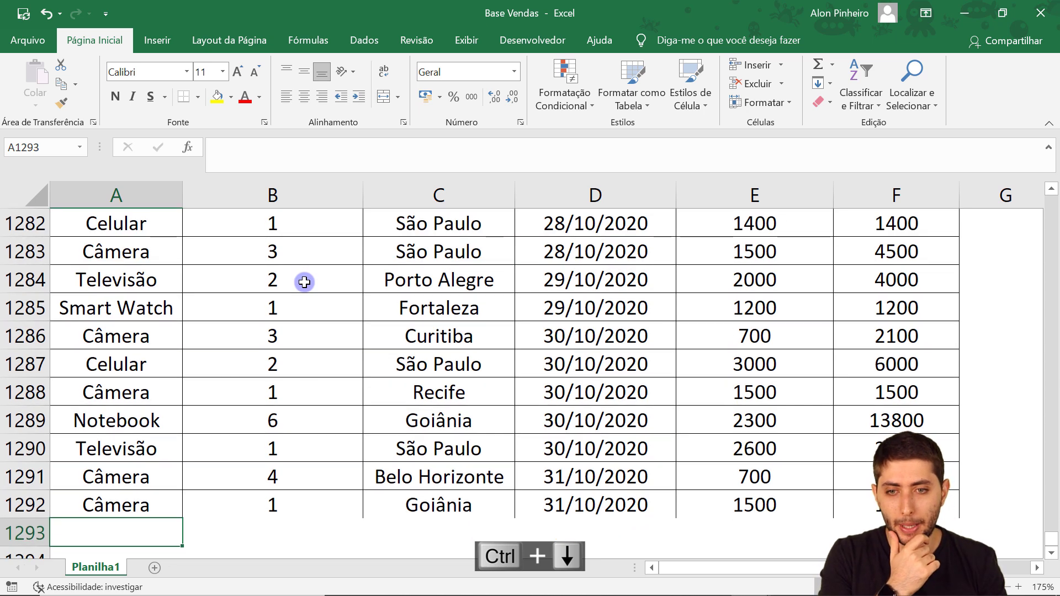
pyautogui.press('Down')
pyautogui.press('Up')
pyautogui.press('Up')
pyautogui.press('Down')
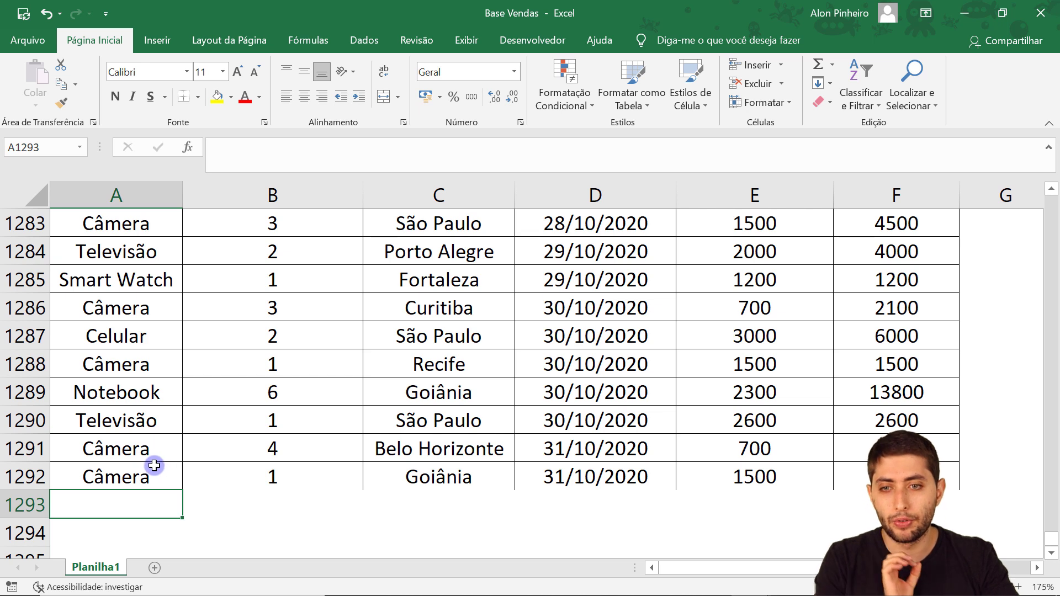
# Step: Enter Notebook as the SKU, 10 as the quantity sold and Belo Horizonte as the store in row 1293
pyautogui.write('Notebook')
pyautogui.press('Tab')
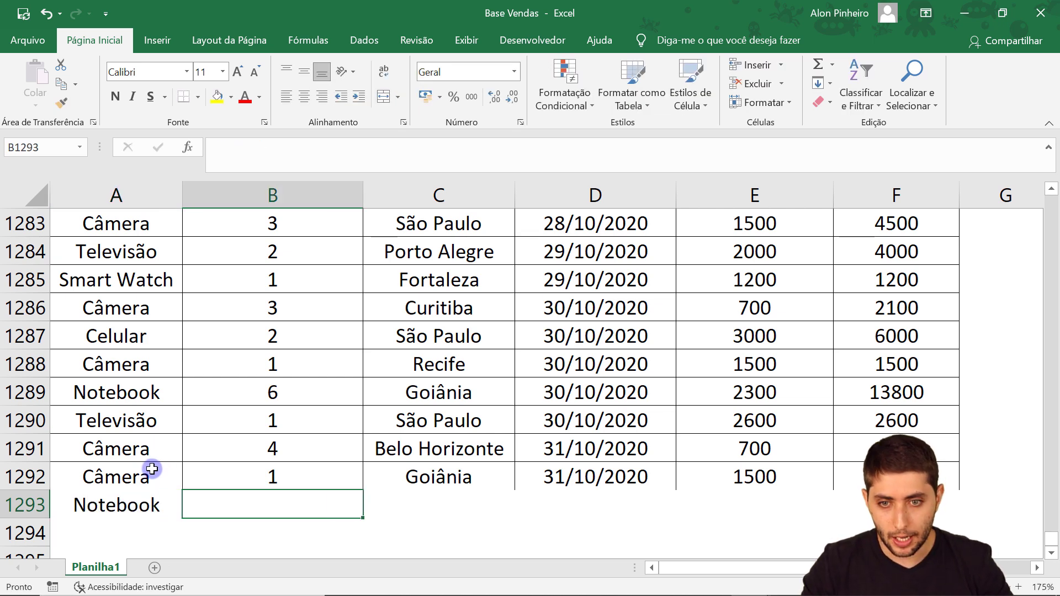
pyautogui.write('10')
pyautogui.press('Tab')
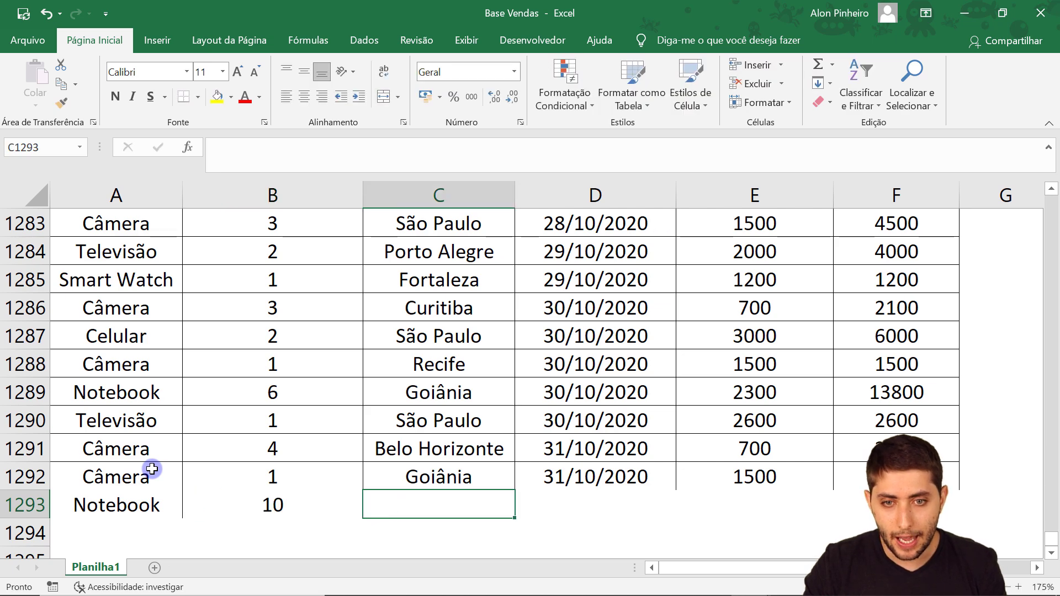
pyautogui.write('Belo Horizonte')
pyautogui.press('Tab')
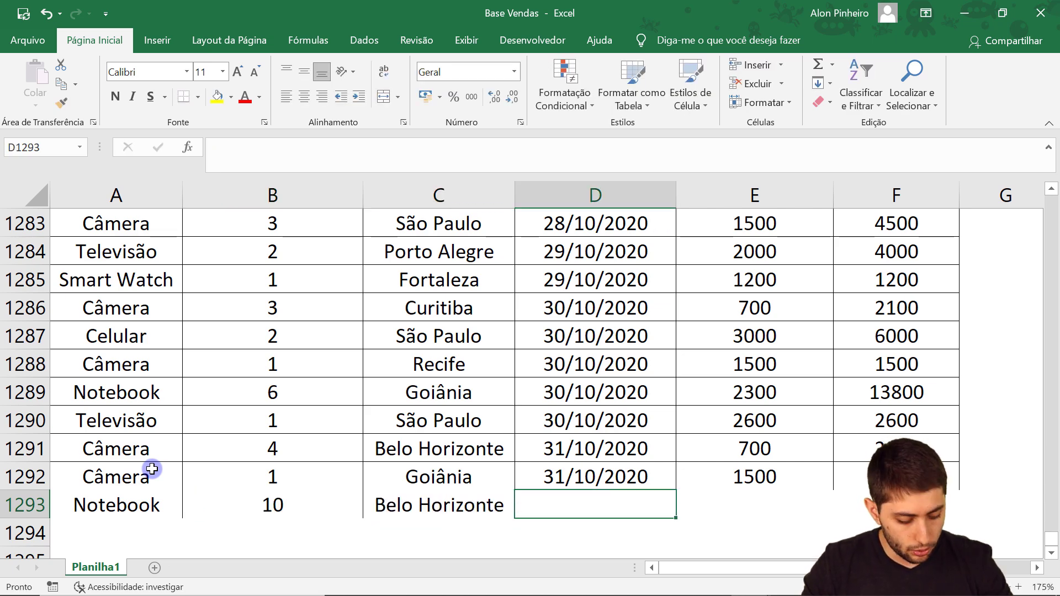
# Step: Enter the sale date 01/11/2020 and the unit price 2000 in row 1293
pyautogui.write('01/')
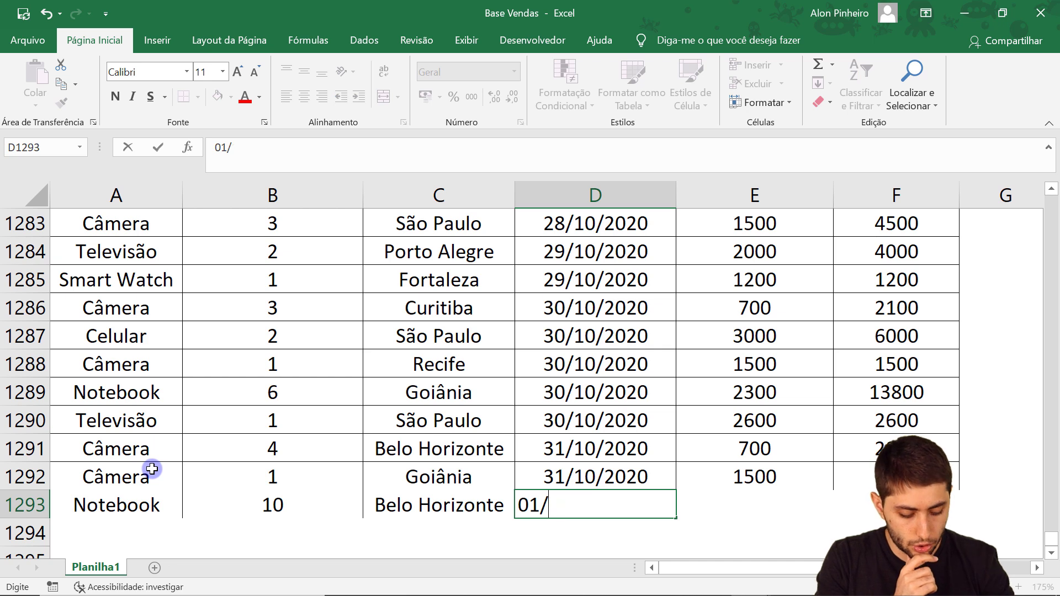
pyautogui.write('11/2022')
pyautogui.press('BackSpace')
pyautogui.write('0')
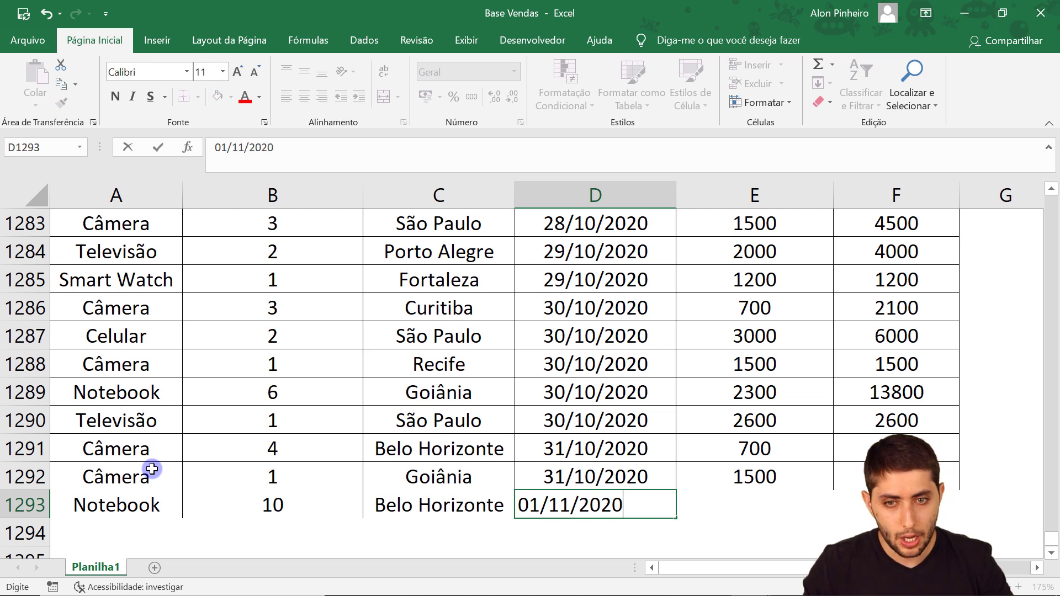
pyautogui.press('Tab')
pyautogui.write('2000')
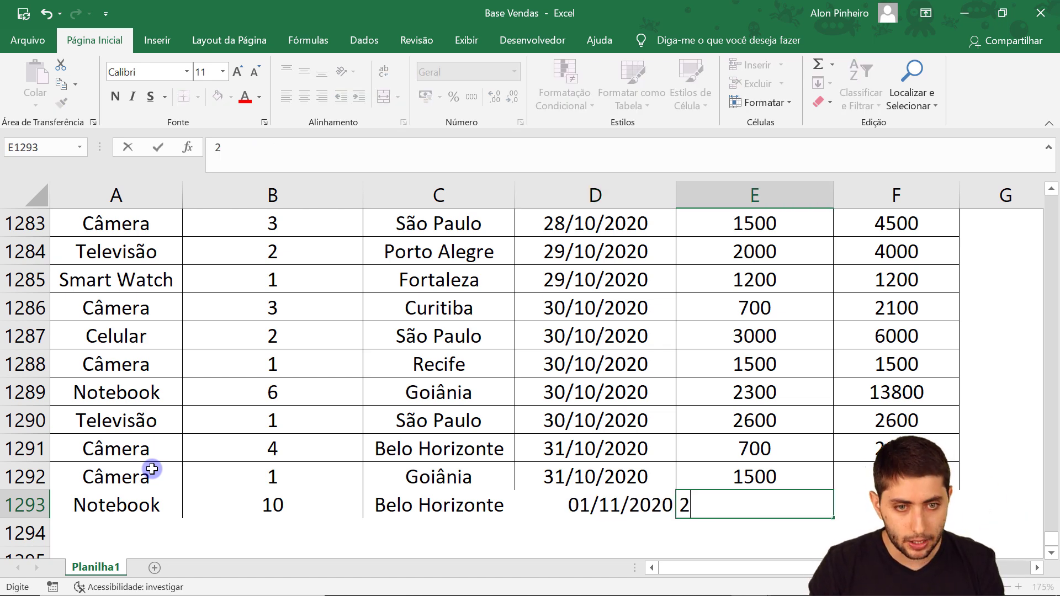
pyautogui.press('Tab')
# Step: Enter 20000 as the Faturamento value in cell F1293
pyautogui.press('Left')
pyautogui.press('Left')
pyautogui.press('Left')
pyautogui.press('Left')
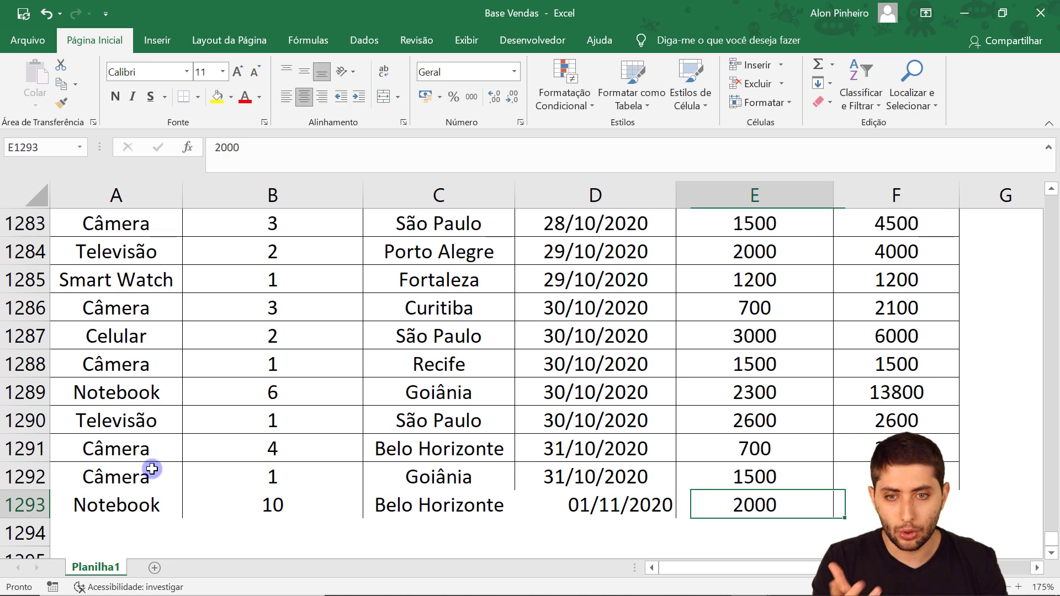
pyautogui.press('Right')
pyautogui.press('Right')
pyautogui.press('Right')
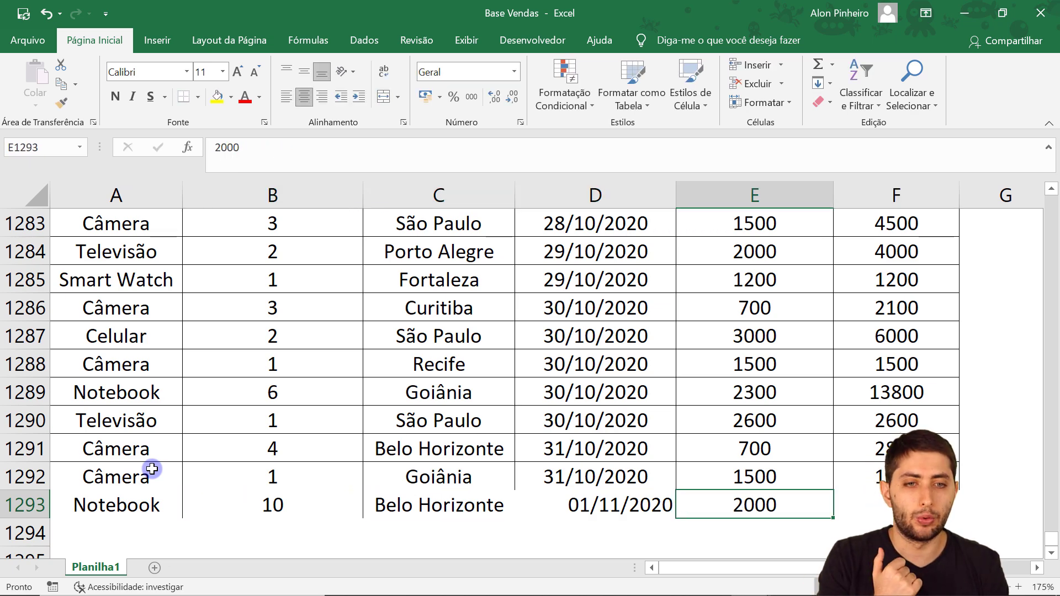
pyautogui.press('Right')
pyautogui.write('2000')
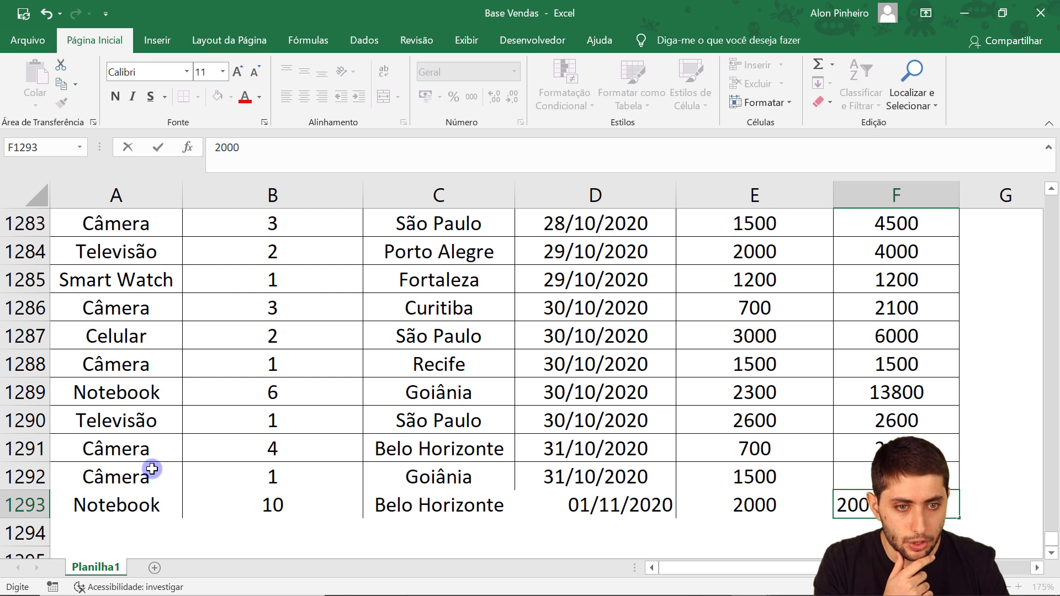
pyautogui.press('Return')
# Step: Enter Câmera as the SKU, 2 as the quantity sold and Rio de Janeiro as the store in row 1294
pyautogui.press('Left')
pyautogui.press('Left')
pyautogui.press('Left')
pyautogui.press('Left')
pyautogui.press('Left')
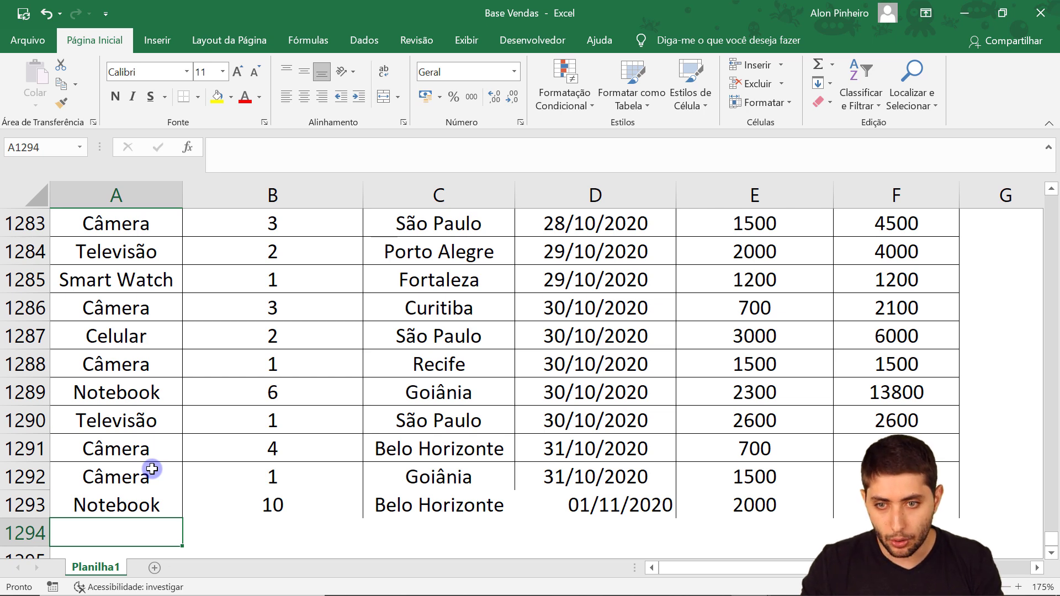
pyautogui.write('Câmera')
pyautogui.press('Tab')
pyautogui.write('2')
pyautogui.press('Tab')
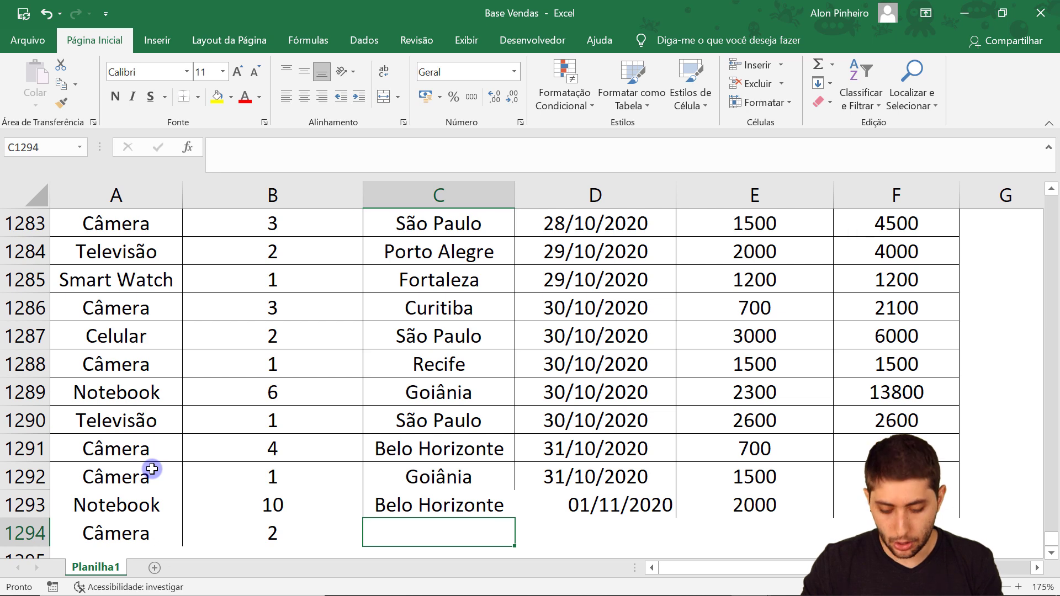
pyautogui.write('Rio')
pyautogui.press('Tab')
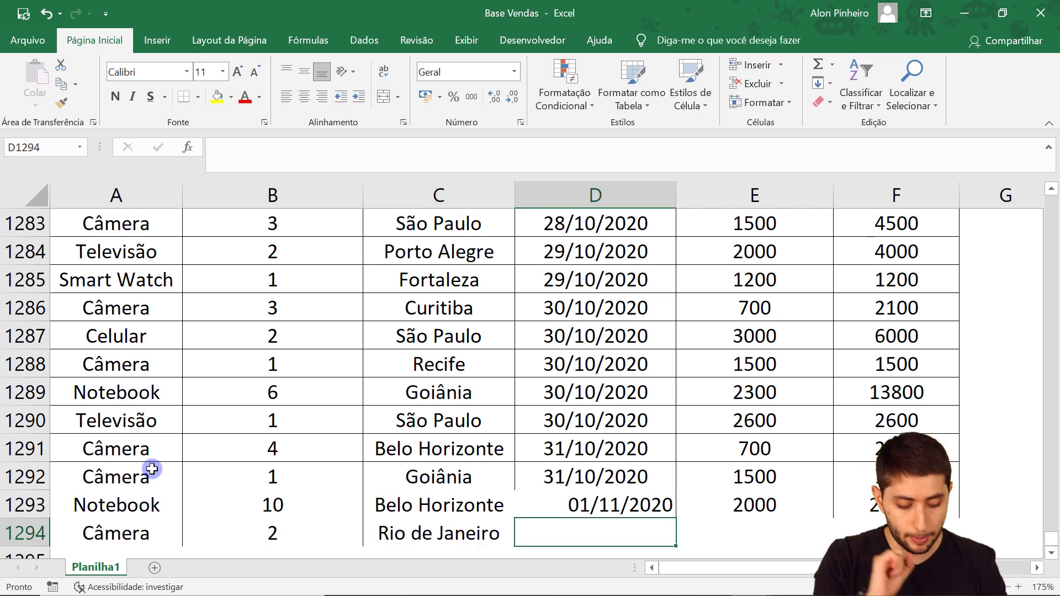
# Step: Complete row 1294 with the sale date 02/11/2020, unit price 1000 and Faturamento 2000
pyautogui.write('02/11/2020')
pyautogui.press('Tab')
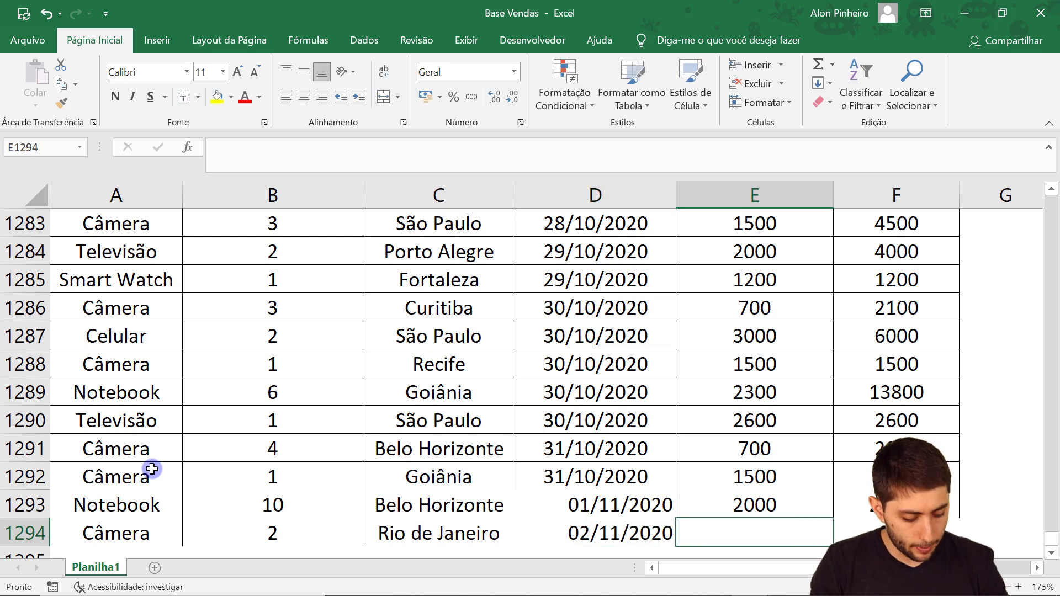
pyautogui.write('1000')
pyautogui.press('Tab')
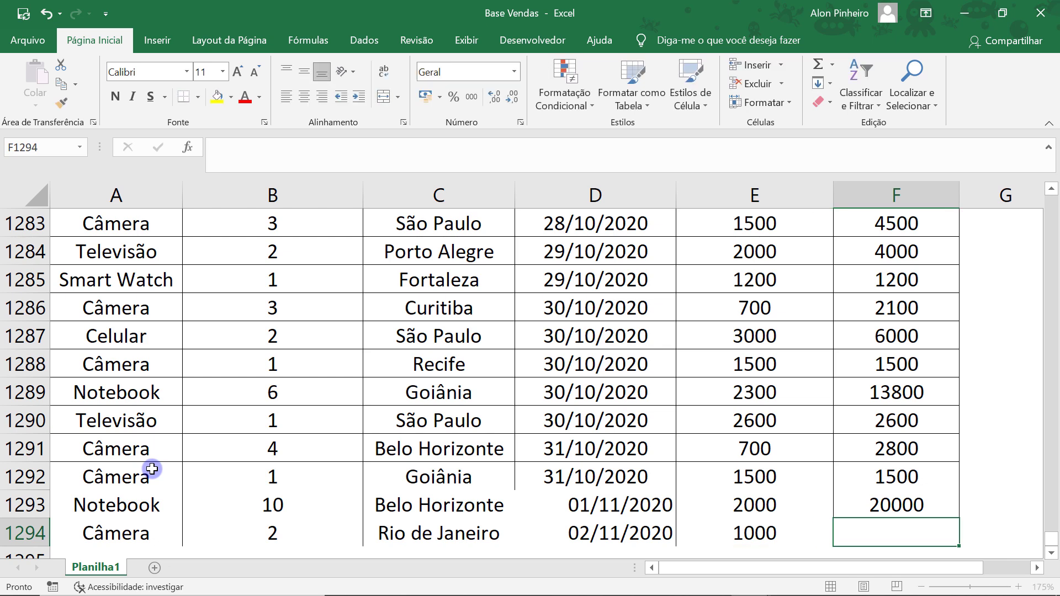
pyautogui.write('2000')
pyautogui.press('Return')
# Step: Check the two added sales rows and select their Faturamento values in F1293:F1294
pyautogui.press('Up')
pyautogui.press('Up')
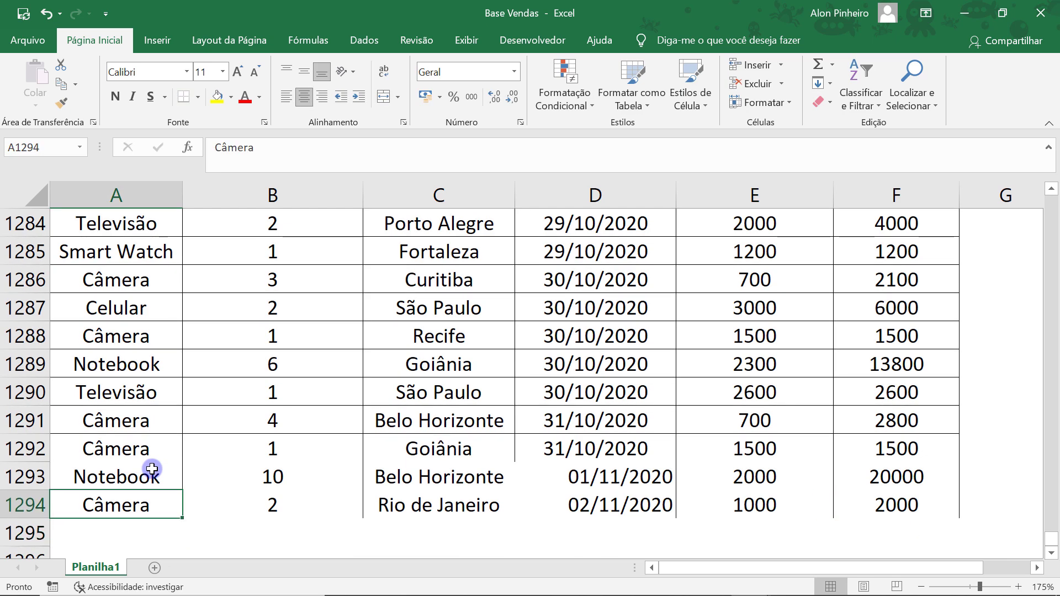
pyautogui.press('Right')
pyautogui.press('Right')
pyautogui.press('Right')
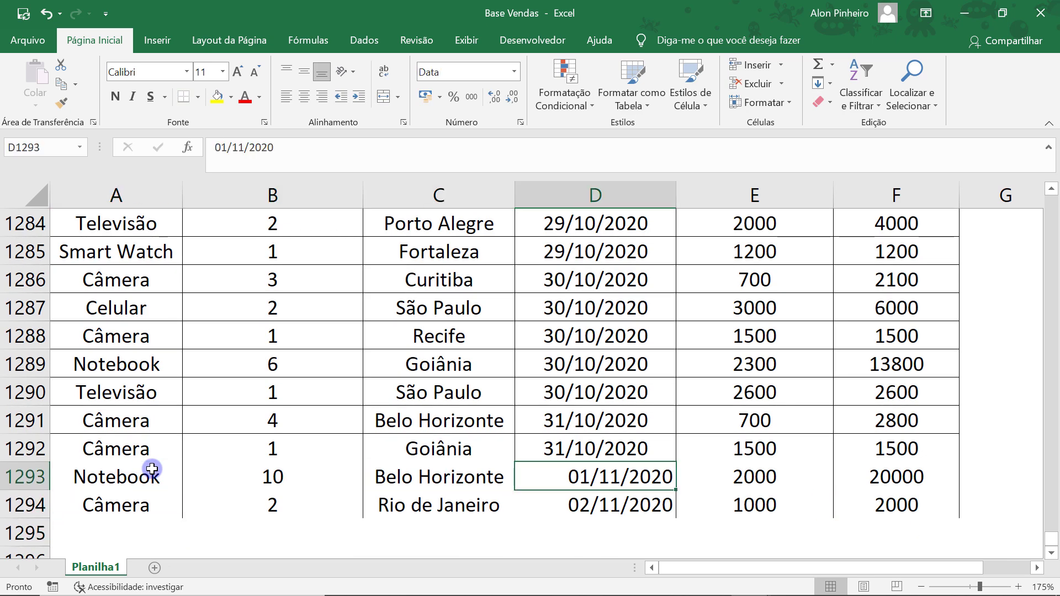
pyautogui.press('Right')
pyautogui.press('Right')
pyautogui.hotkey('shift', 'Down')
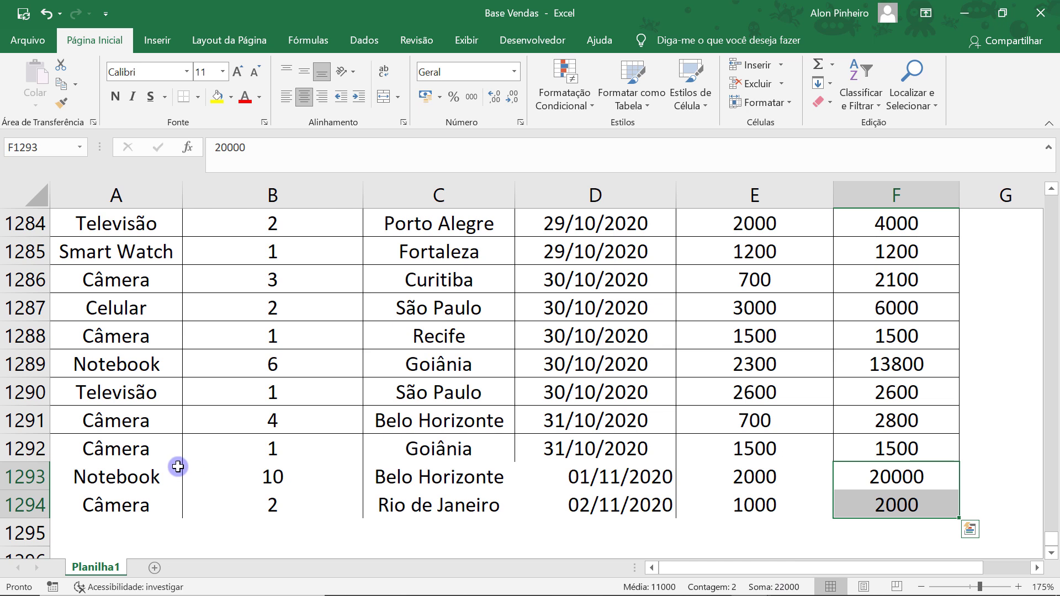
# Step: Save and close the Base Vendas workbook, switch to Power BI Desktop and refresh the report data
pyautogui.click(158, 466)
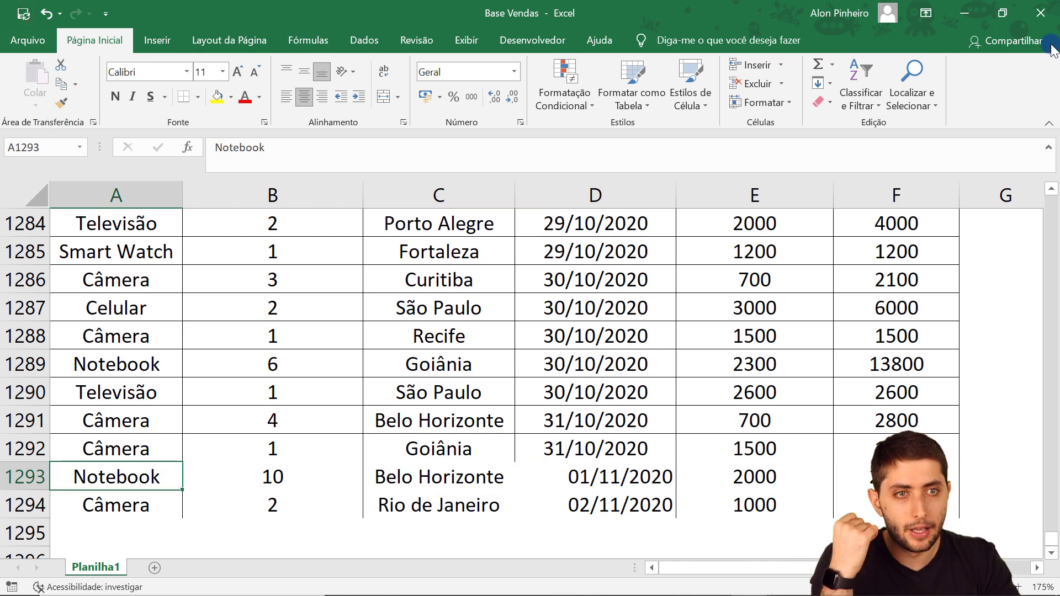
pyautogui.click(1041, 13)
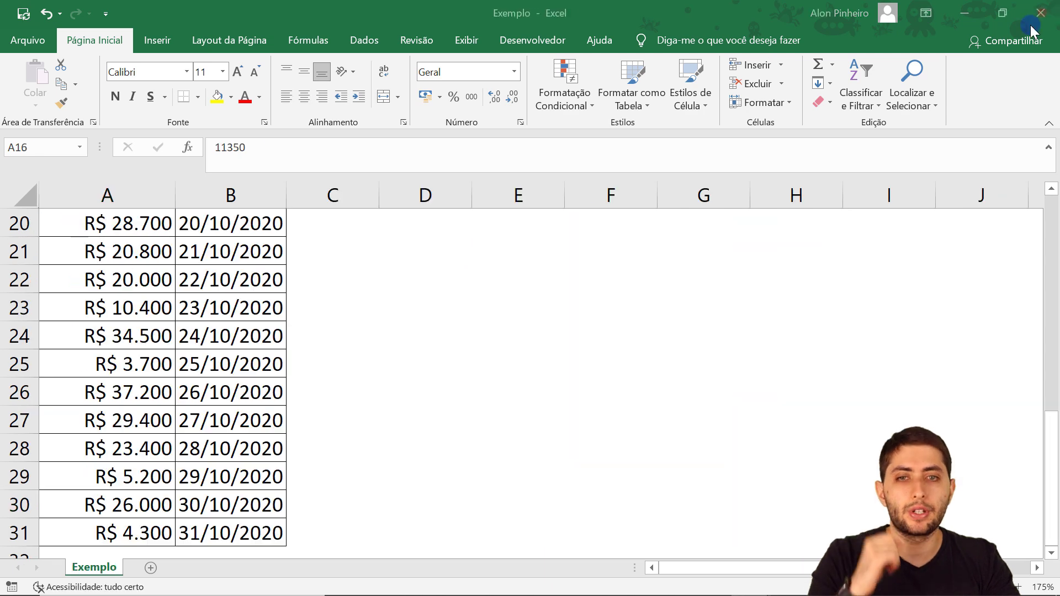
pyautogui.hotkey('alt', 'Tab')
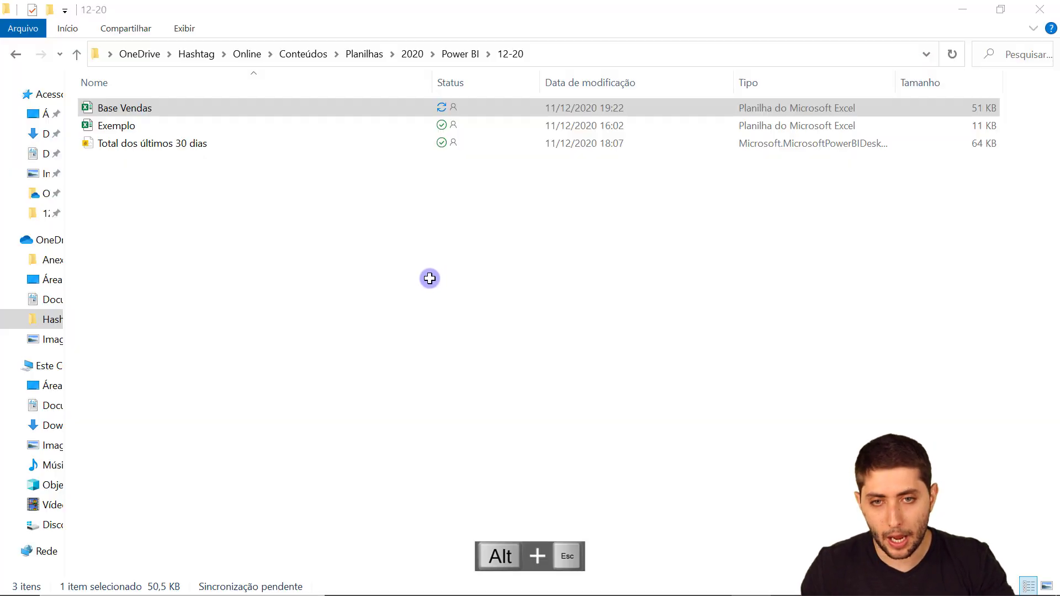
pyautogui.hotkey('alt', 'Tab')
pyautogui.hotkey('alt', 'Tab')
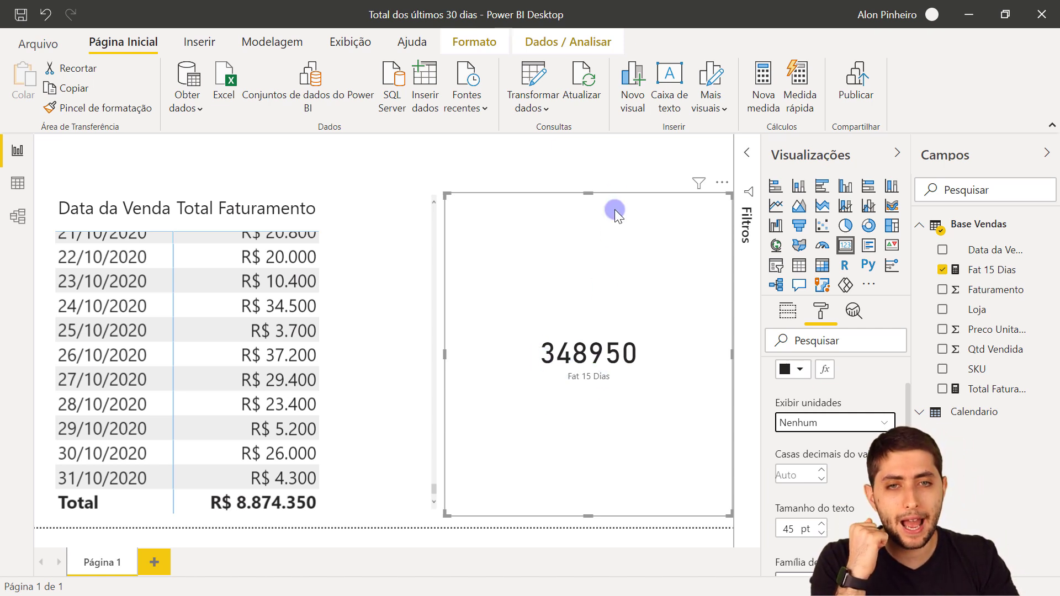
pyautogui.click(584, 97)
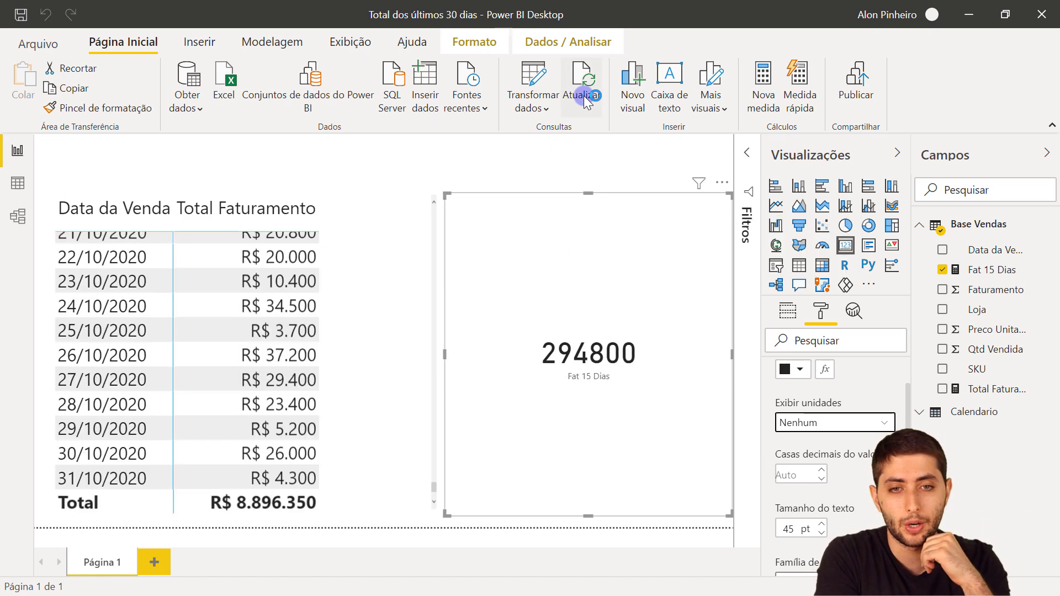
# Step: Examine the matrix rows for 01/11/2020 and 02/11/2020 and the refreshed Fat 15 Dias card
pyautogui.scroll(-2, 370, 382)
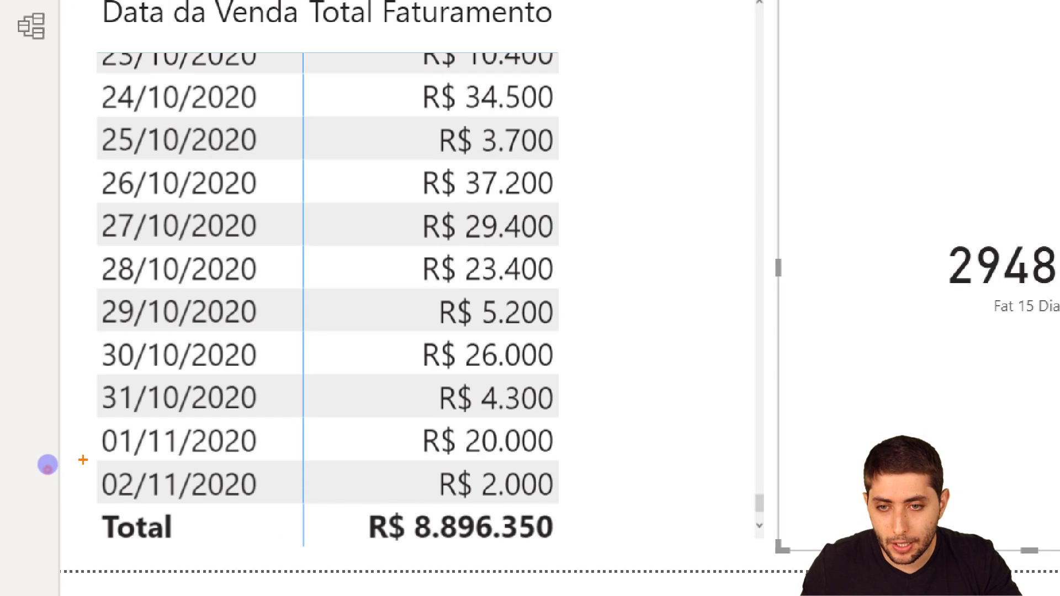
pyautogui.moveTo(92, 414)
pyautogui.mouseDown()
pyautogui.moveTo(163, 455)
pyautogui.moveTo(290, 460)
pyautogui.mouseUp()
pyautogui.moveTo(554, 429)
pyautogui.mouseDown()
pyautogui.moveTo(599, 424)
pyautogui.moveTo(736, 329)
pyautogui.mouseUp()
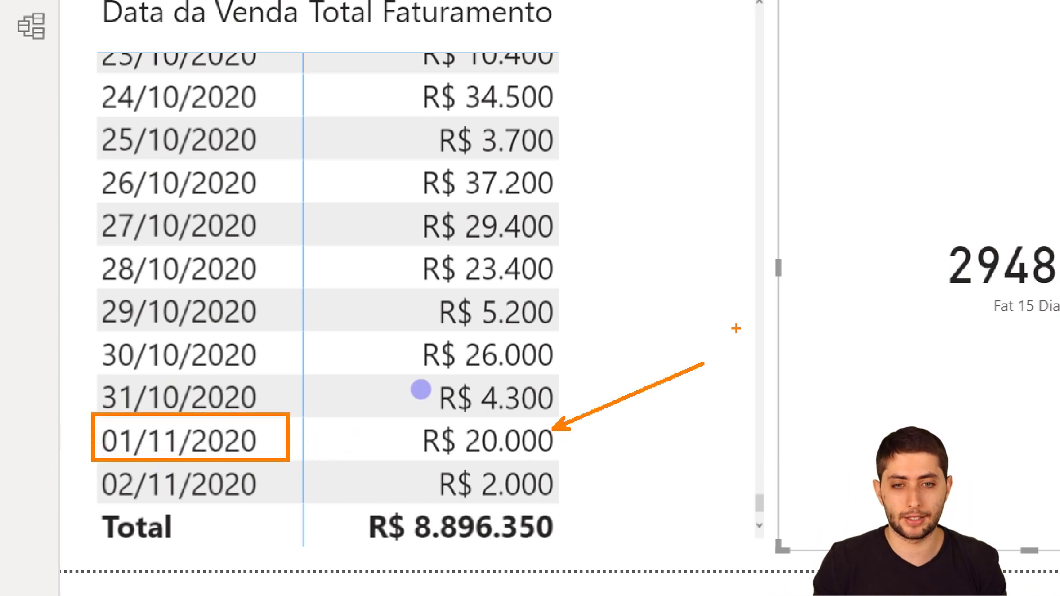
pyautogui.moveTo(92, 462)
pyautogui.mouseDown()
pyautogui.moveTo(132, 491)
pyautogui.moveTo(273, 504)
pyautogui.mouseUp()
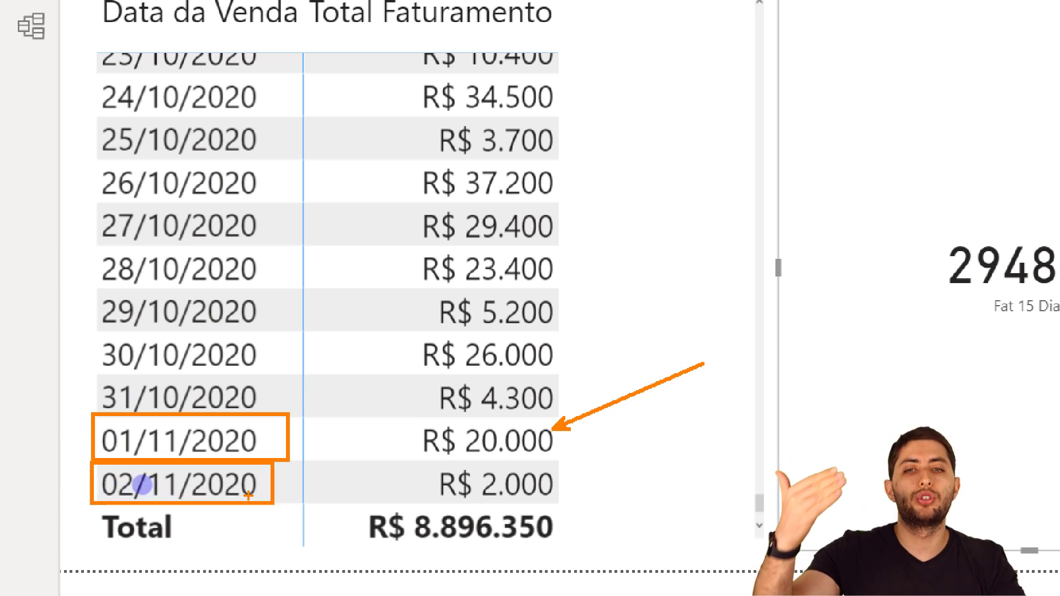
pyautogui.moveTo(556, 485); pyautogui.dragTo(629, 453)
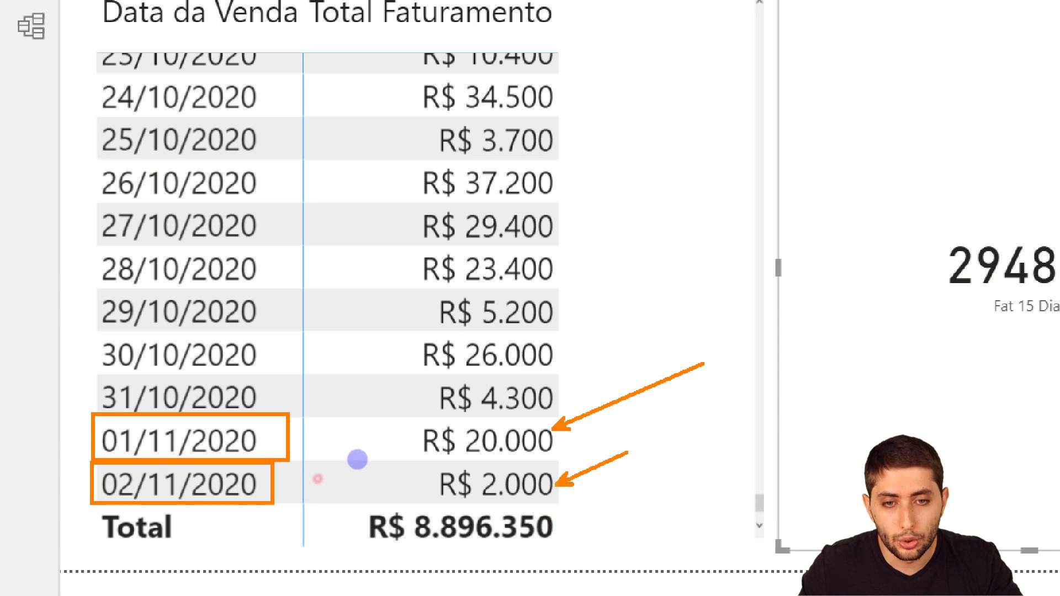
pyautogui.press('Escape')
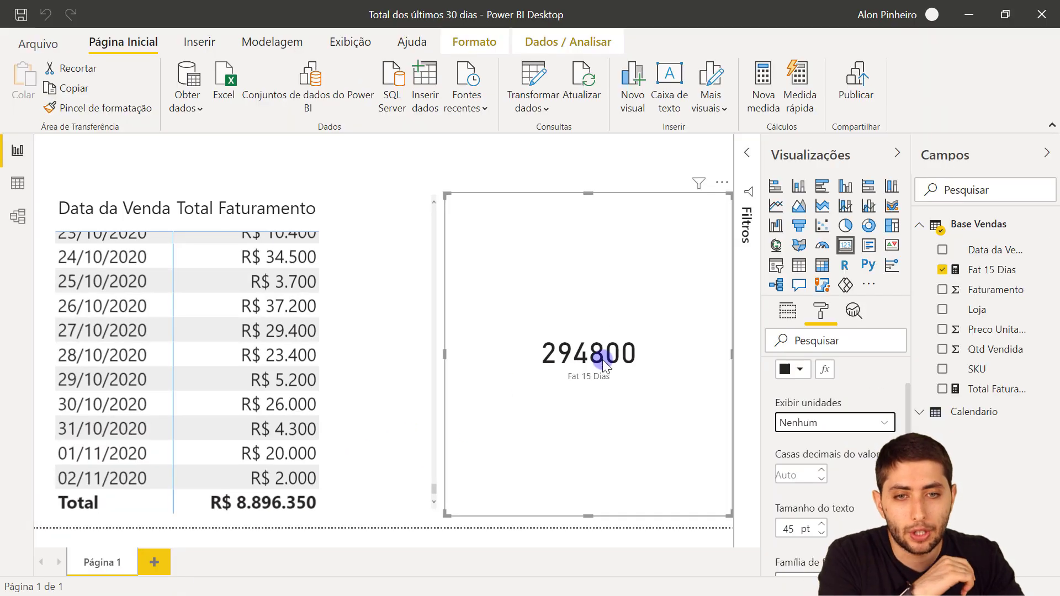
pyautogui.click(538, 363)
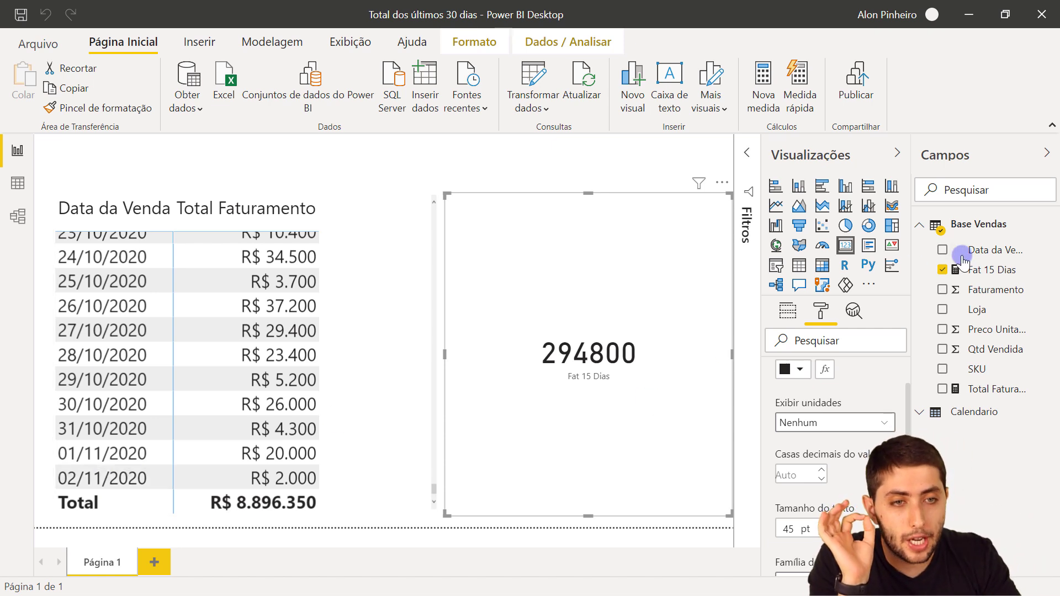
# Step: Open the Fat 15 Dias measure formula and examine its CALCULATE function, the SUM of Faturamento and the DATESBETWEEN filter
pyautogui.click(989, 271)
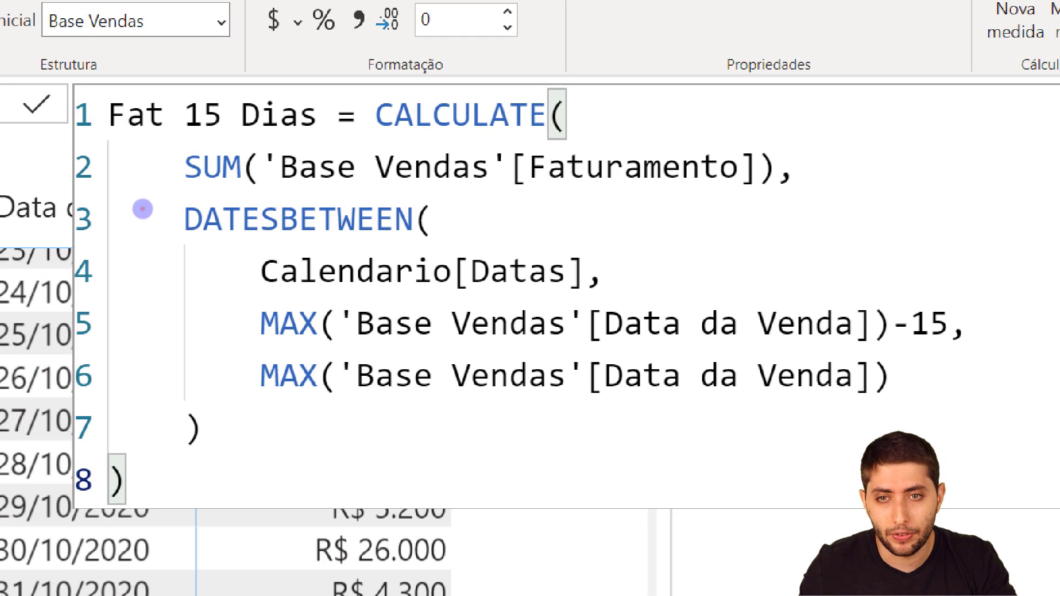
pyautogui.click(142, 208)
pyautogui.moveTo(359, 89); pyautogui.dragTo(576, 142)
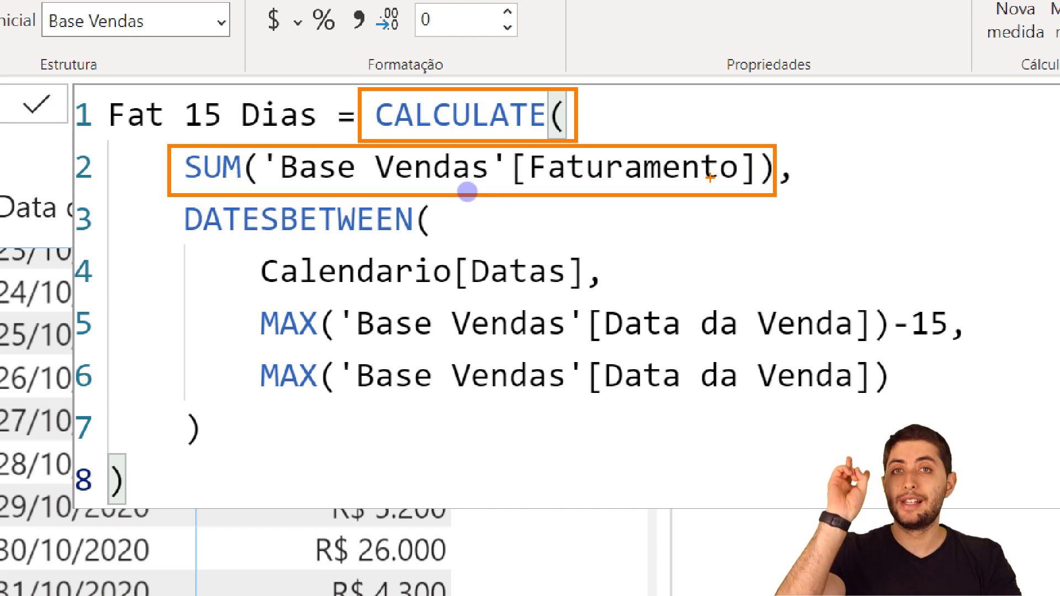
pyautogui.moveTo(155, 202); pyautogui.dragTo(807, 447)
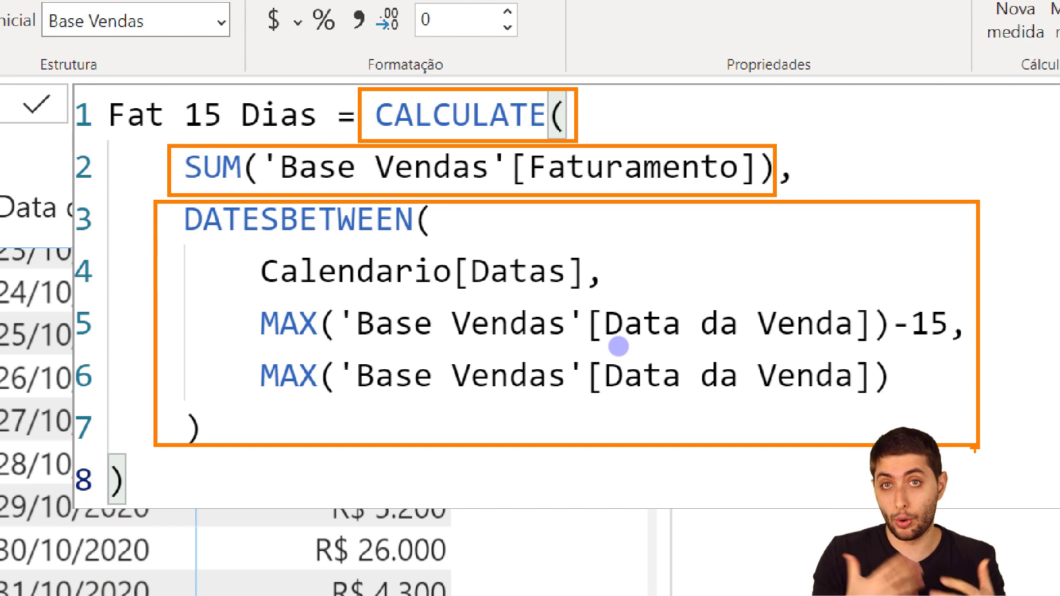
pyautogui.hotkey('ctrl', 'z')
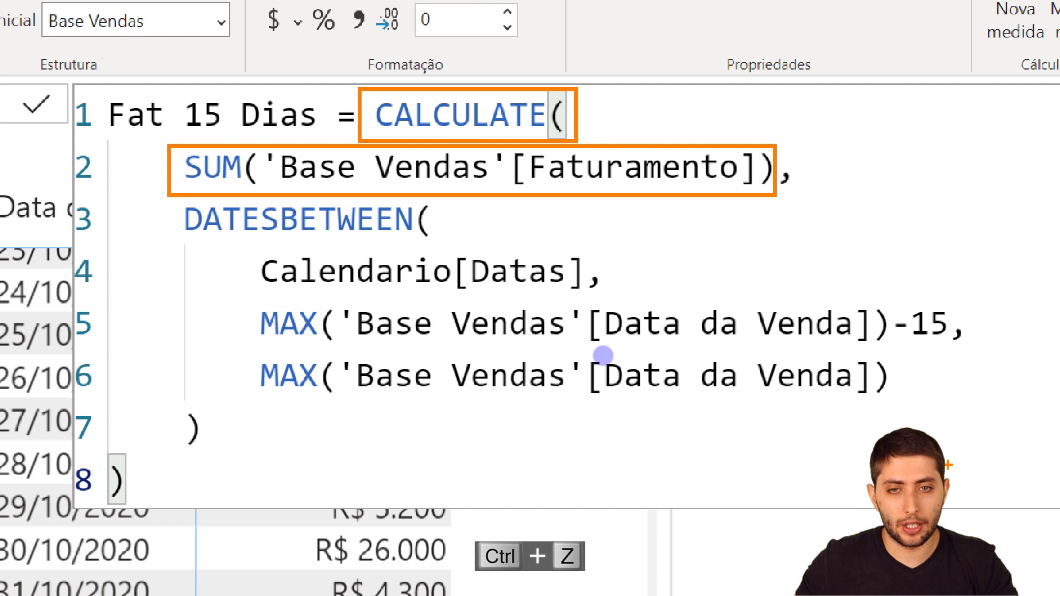
pyautogui.hotkey('ctrl', 'z')
# Step: Examine the DATESBETWEEN arguments one by one: Calendario[Datas], the MAX sale date minus 15, and the MAX sale date
pyautogui.moveTo(167, 194)
pyautogui.mouseDown()
pyautogui.moveTo(355, 247)
pyautogui.moveTo(446, 243)
pyautogui.mouseUp()
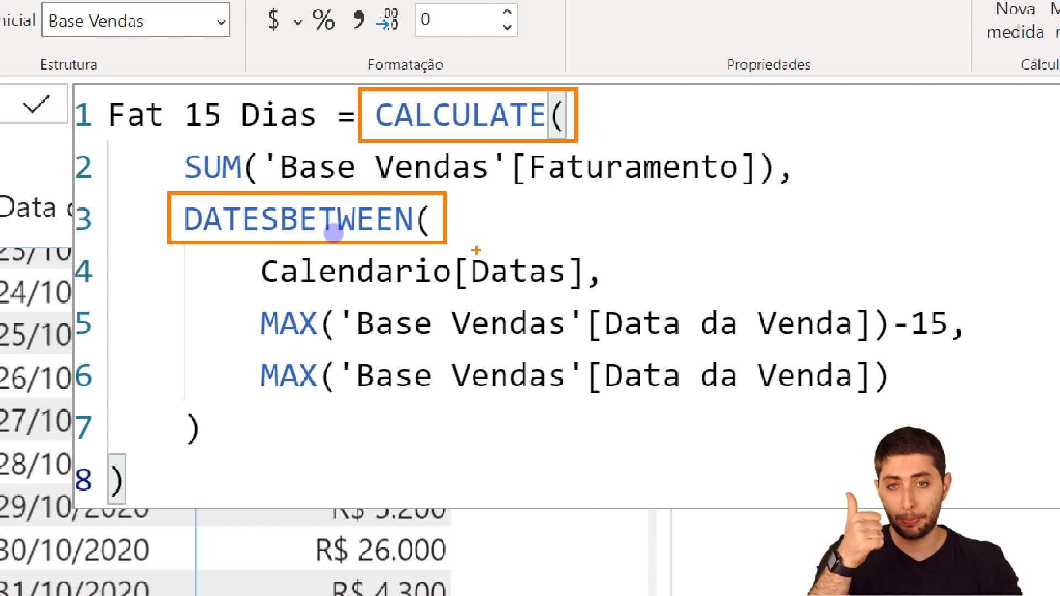
pyautogui.moveTo(240, 248)
pyautogui.mouseDown()
pyautogui.moveTo(395, 300)
pyautogui.moveTo(586, 301)
pyautogui.mouseUp()
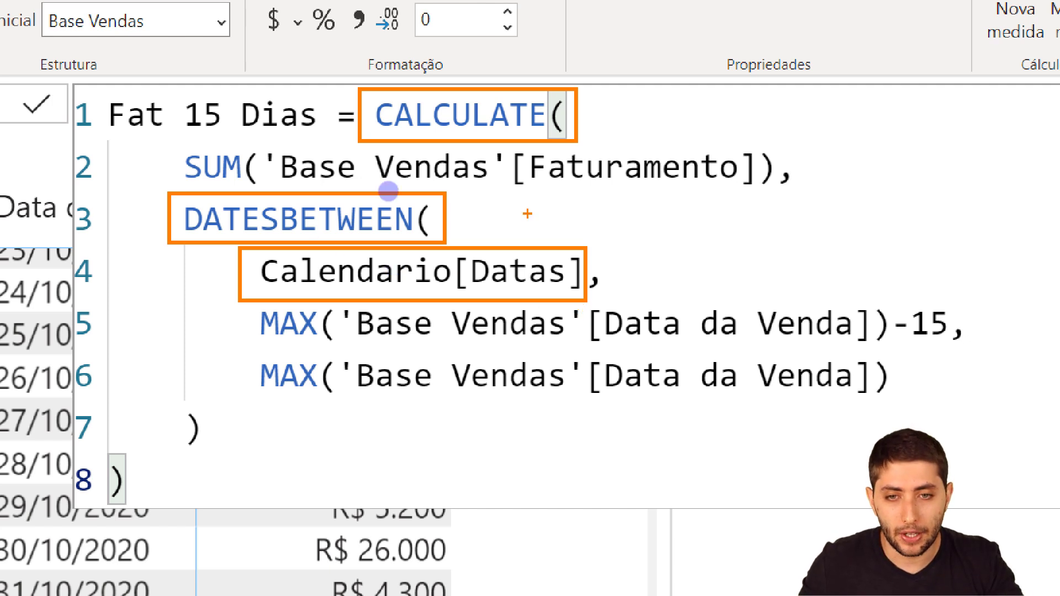
pyautogui.hotkey('ctrl', 'z')
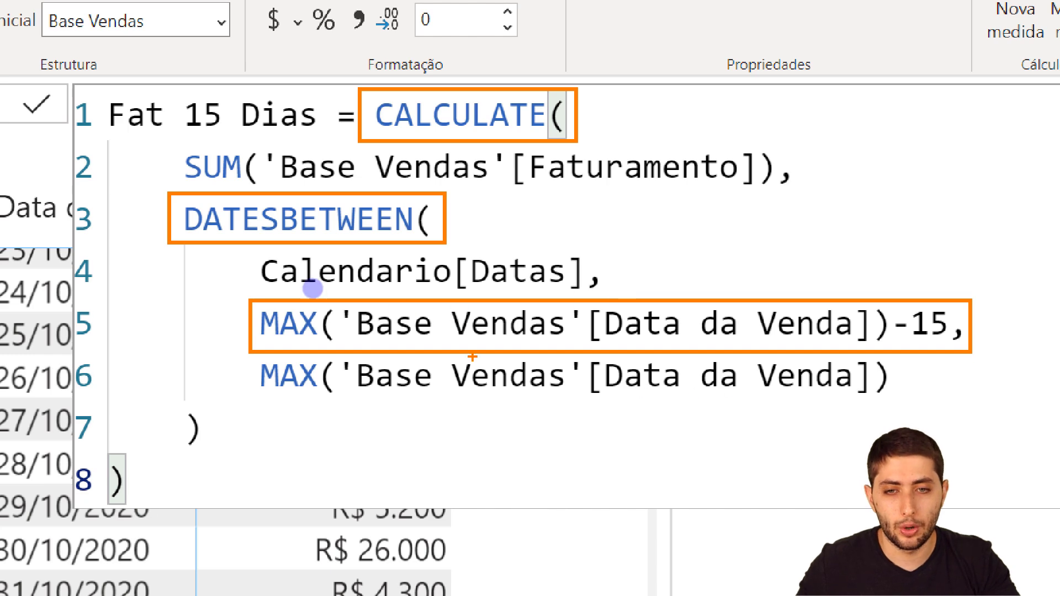
pyautogui.hotkey('ctrl', 'z')
pyautogui.moveTo(251, 348); pyautogui.dragTo(905, 405)
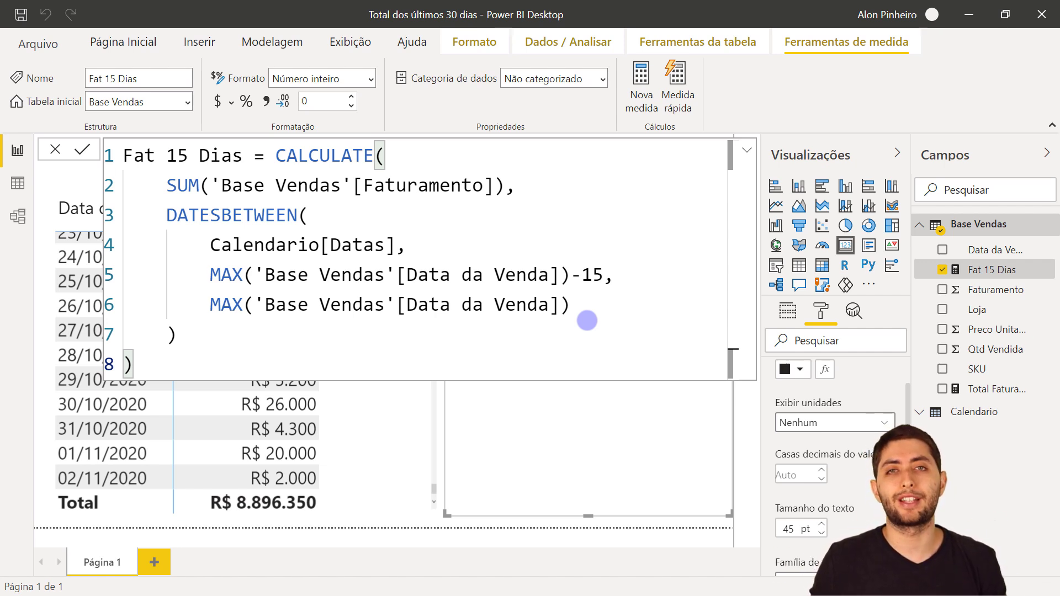
# Step: Highlight the day offset subtracted from the MAX sale date in line 5 of the formula and review it
pyautogui.doubleClick(595, 279)
pyautogui.press('Down')
pyautogui.doubleClick(599, 276)
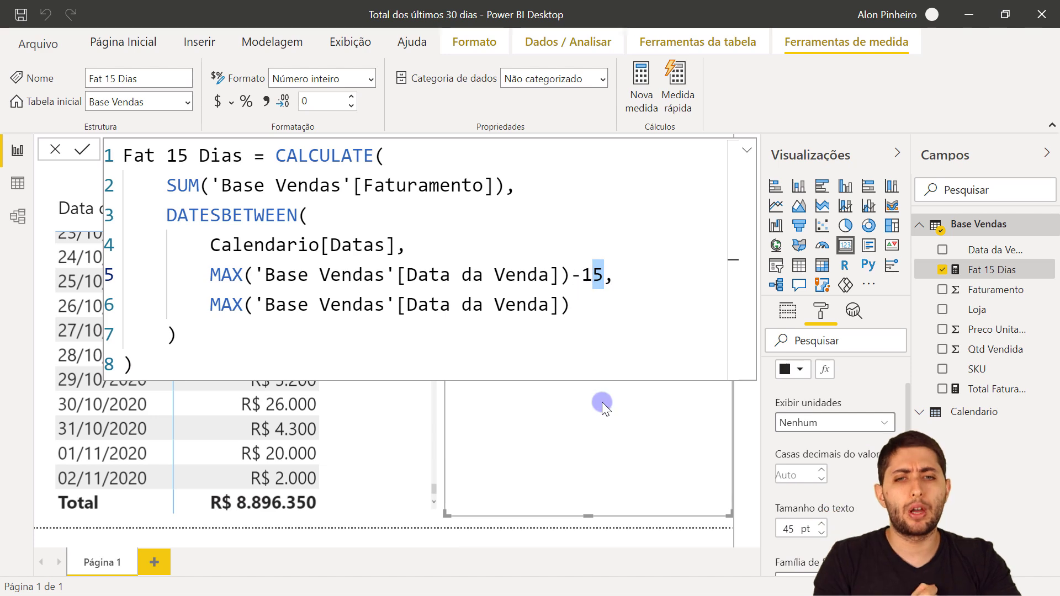
pyautogui.hotkey('ctrl', "'")
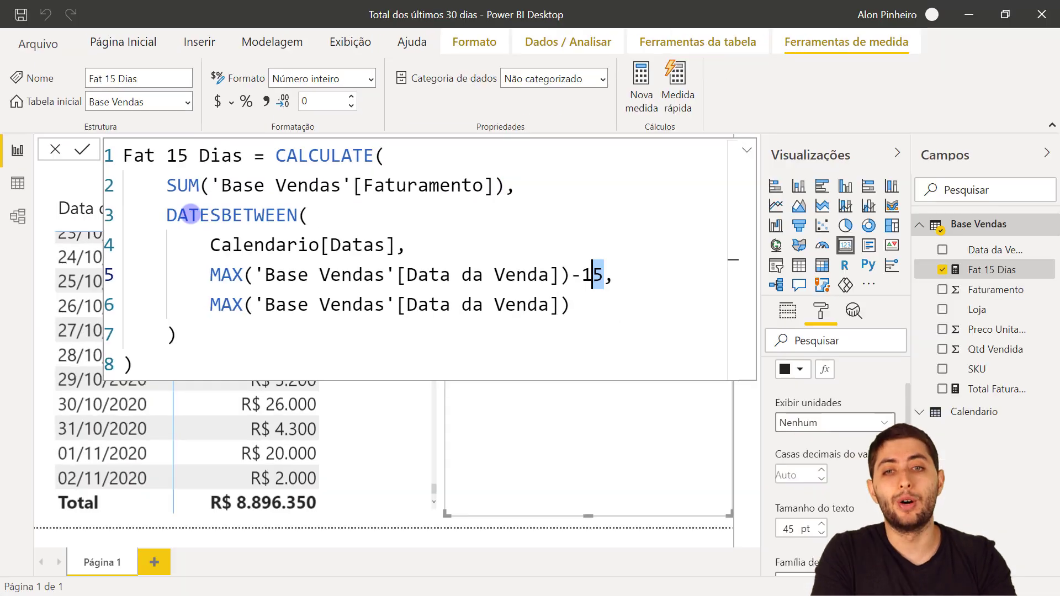
pyautogui.click(449, 432)
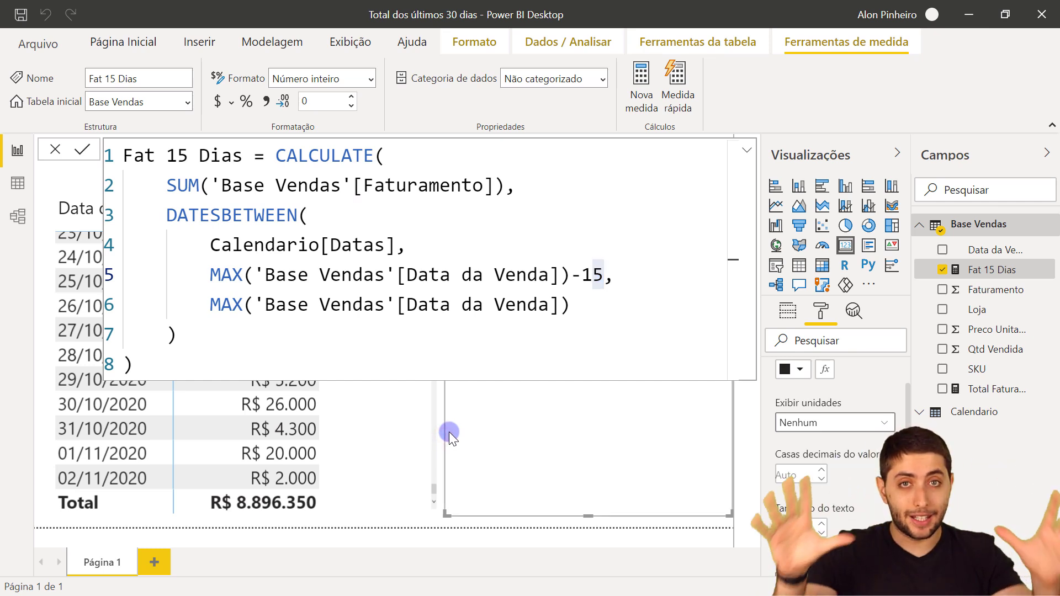